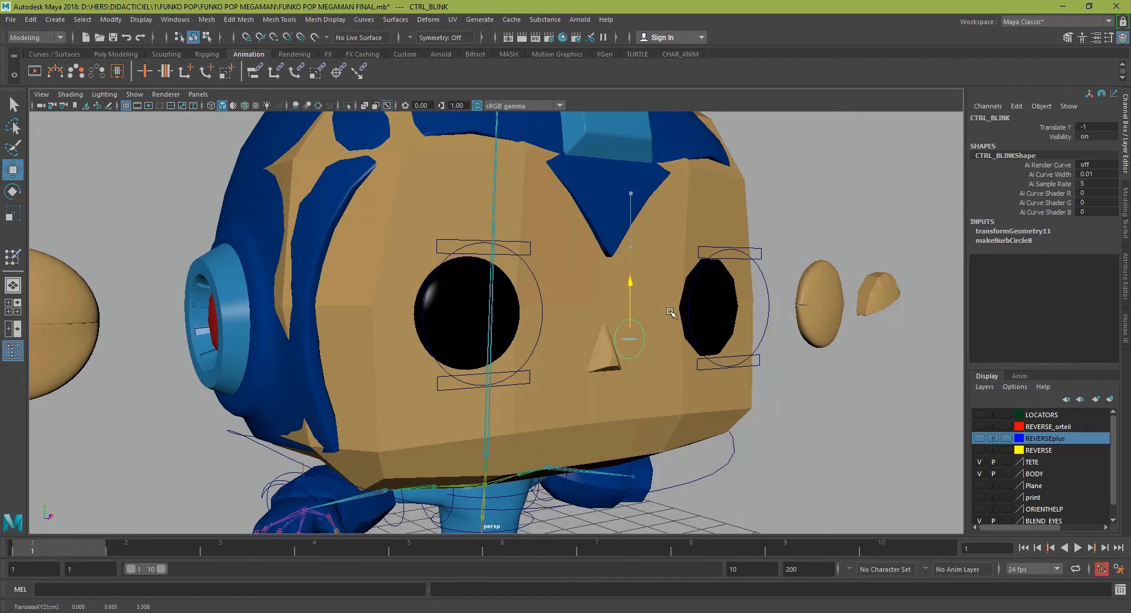
Review the Y translation limits of CTRL_BLINK and test the blink control by moving it.
key(ctrl+a)
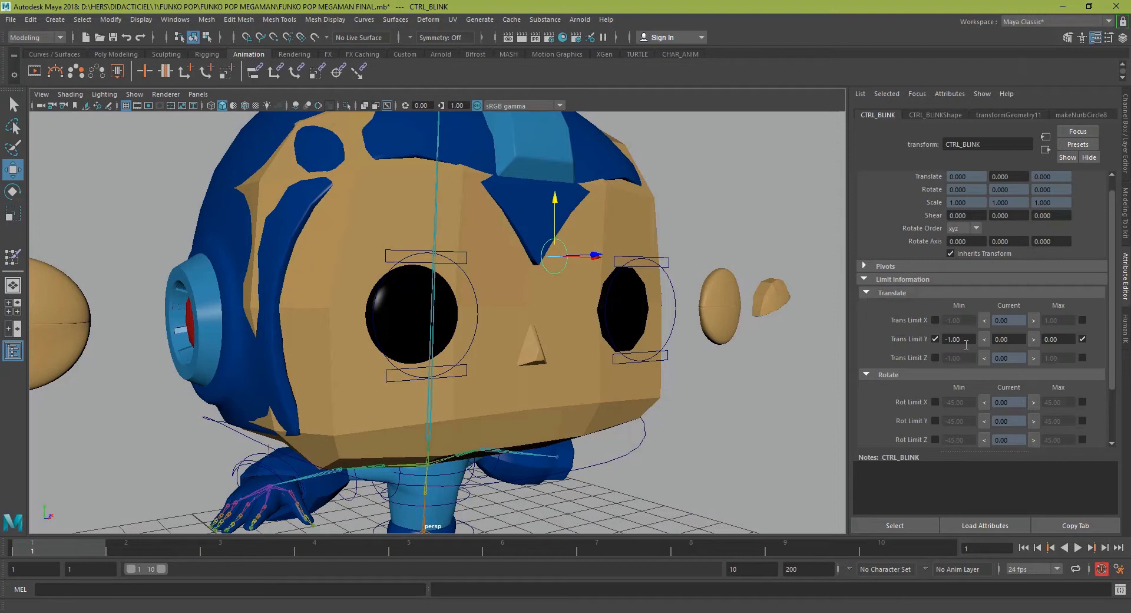
key(Return)
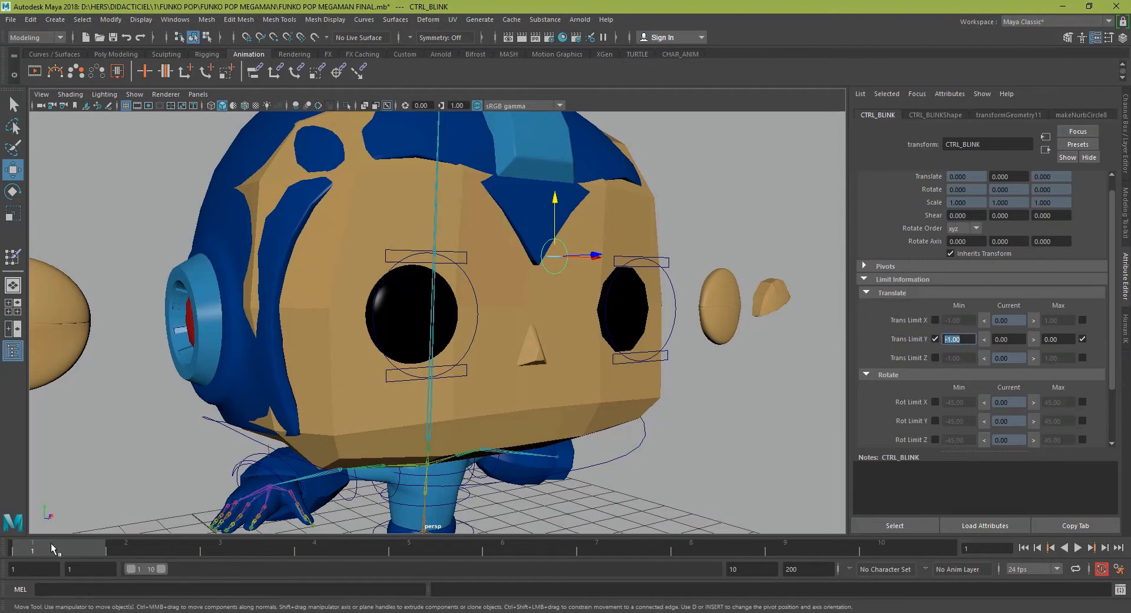
drag(554, 219, 591, 181)
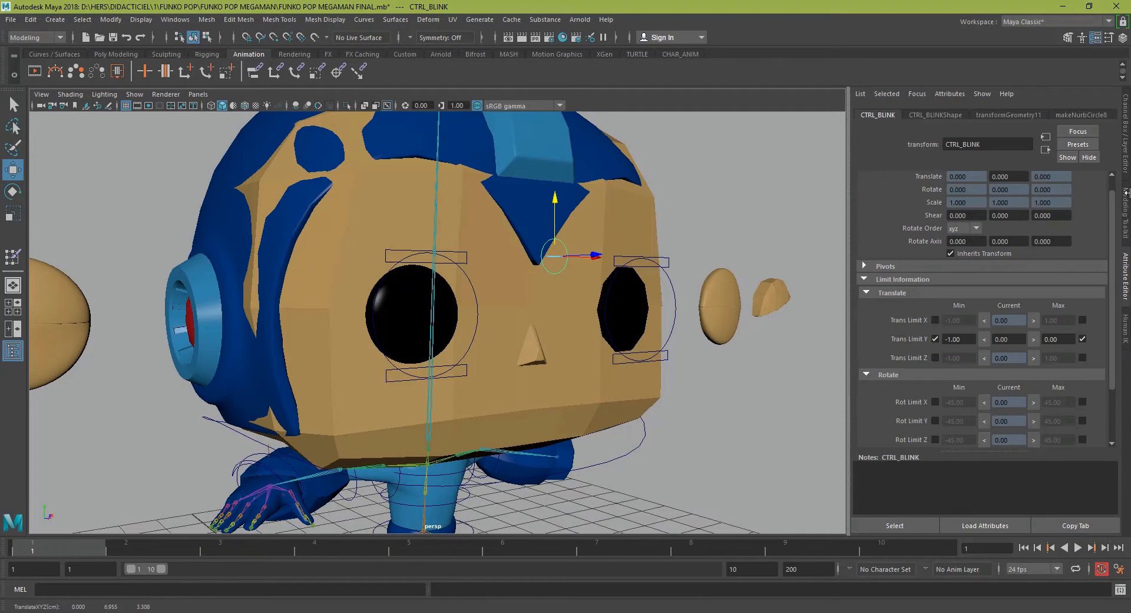
key(ctrl+a)
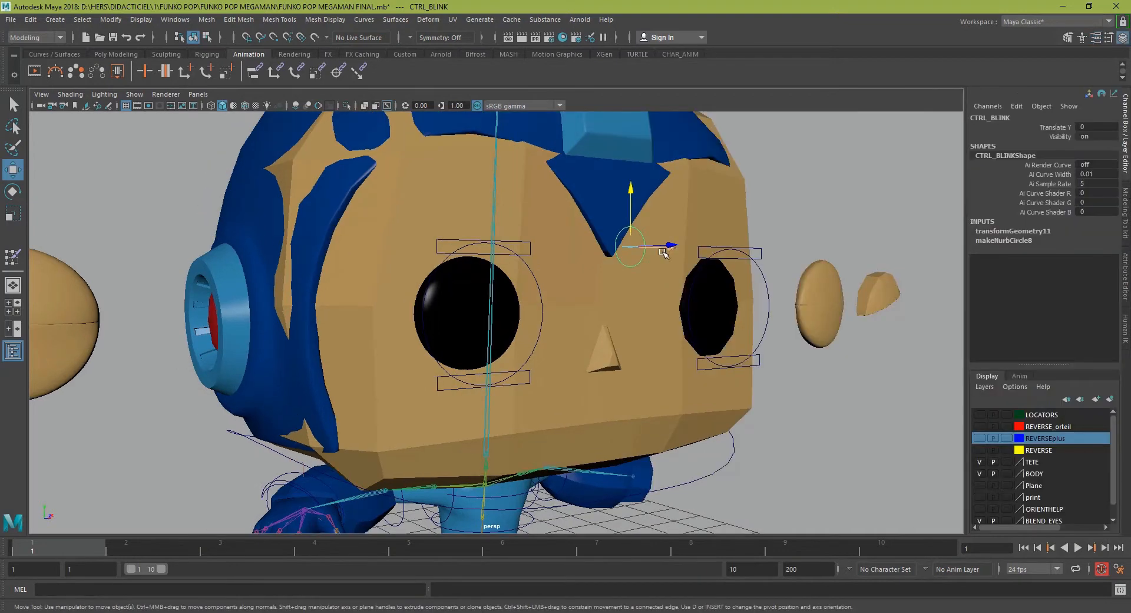
Duplicate the black eyeball and move the copy about 2.72 units along Z, out beside the head.
alt+drag(442, 248, 533, 239)
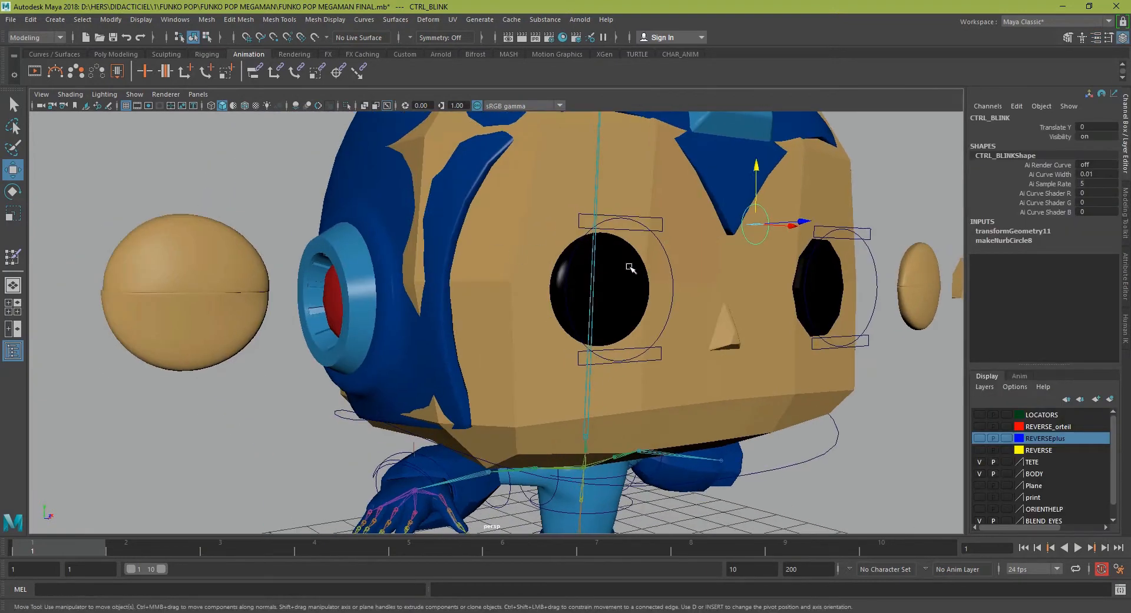
click(598, 266)
alt+drag(737, 292, 678, 295)
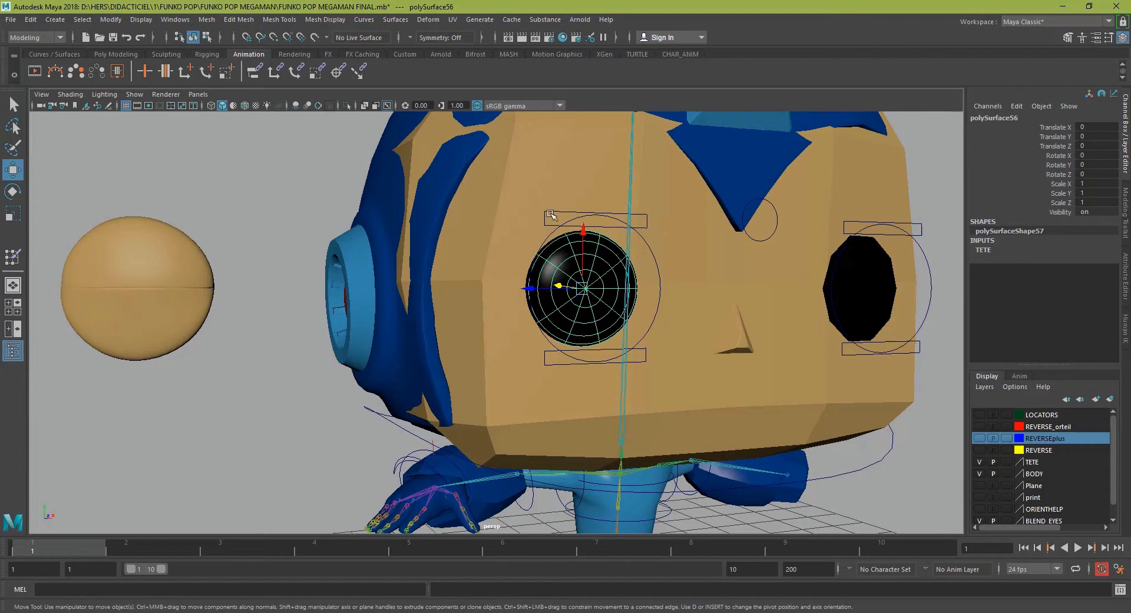
scroll(560, 332, up, 5)
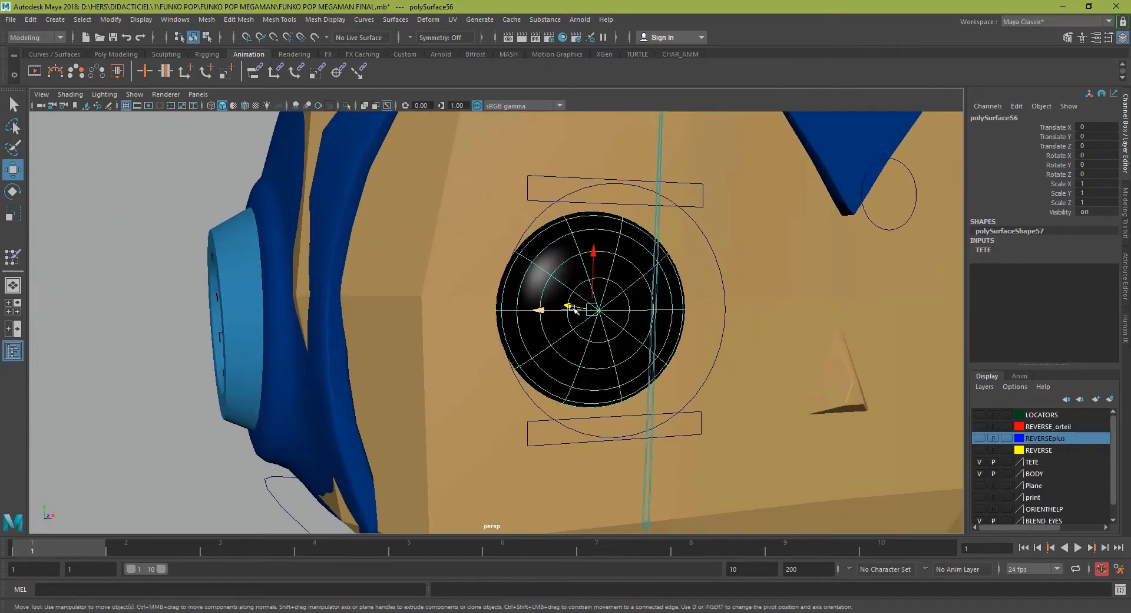
key(ctrl+d)
drag(559, 310, 43, 313)
Delete the faces of the lower half of the duplicated eyeball.
alt+middle_drag(154, 314, 383, 281)
right_drag(348, 211, 348, 242)
drag(161, 442, 515, 280)
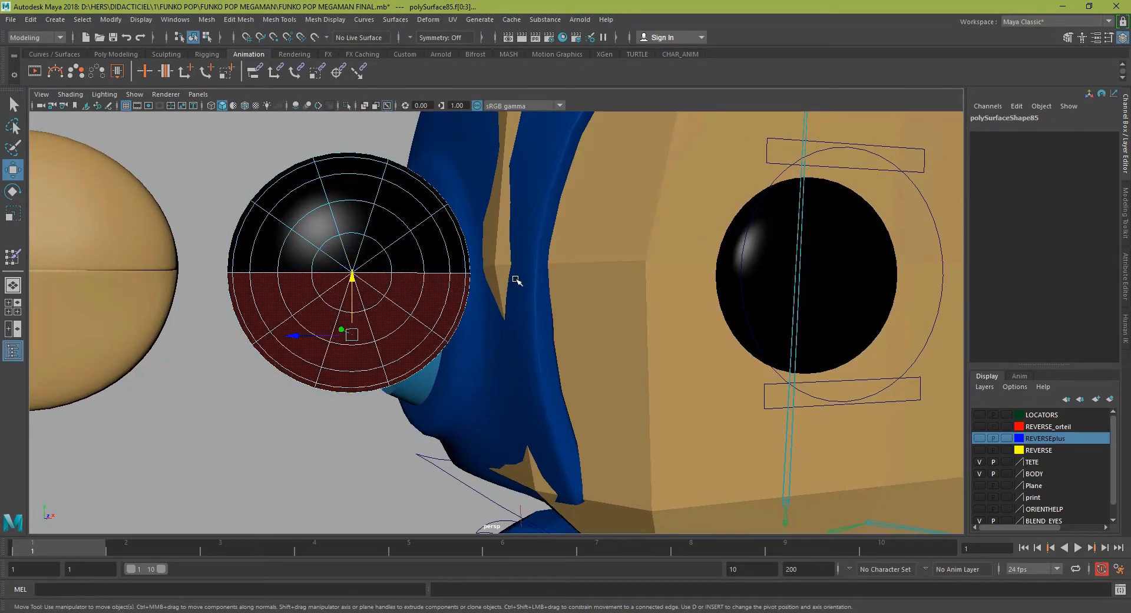
key(Delete)
Fill the open border of the half sphere and show the mesh without smoothing.
alt+drag(518, 280, 370, 236)
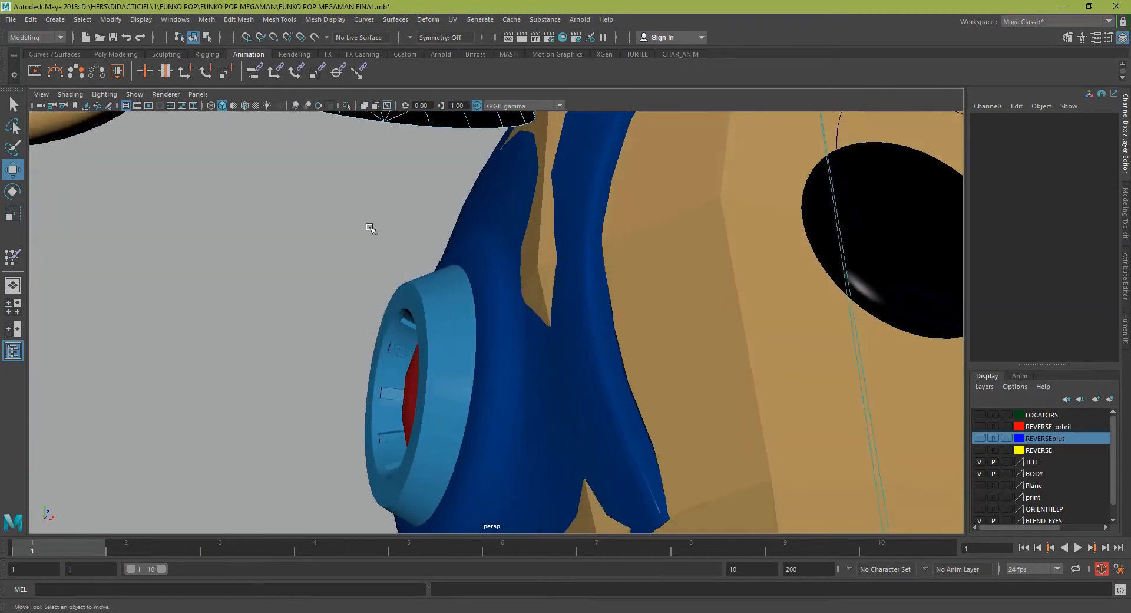
alt+middle_drag(370, 236, 396, 323)
right_drag(401, 250, 404, 186)
click(414, 280)
double_click(414, 279)
shift+right_drag(414, 279, 418, 434)
key(1)
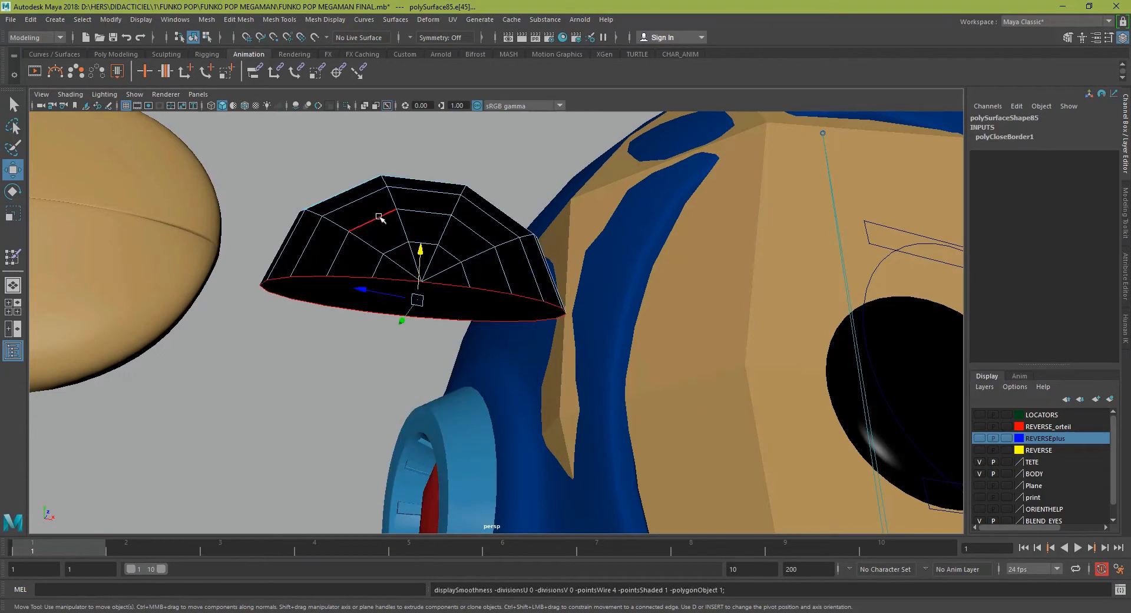
Extrude the half sphere's border edges, scale them slightly inward, and return to object mode with smooth preview on.
scroll(365, 240, up, 2)
key(b)
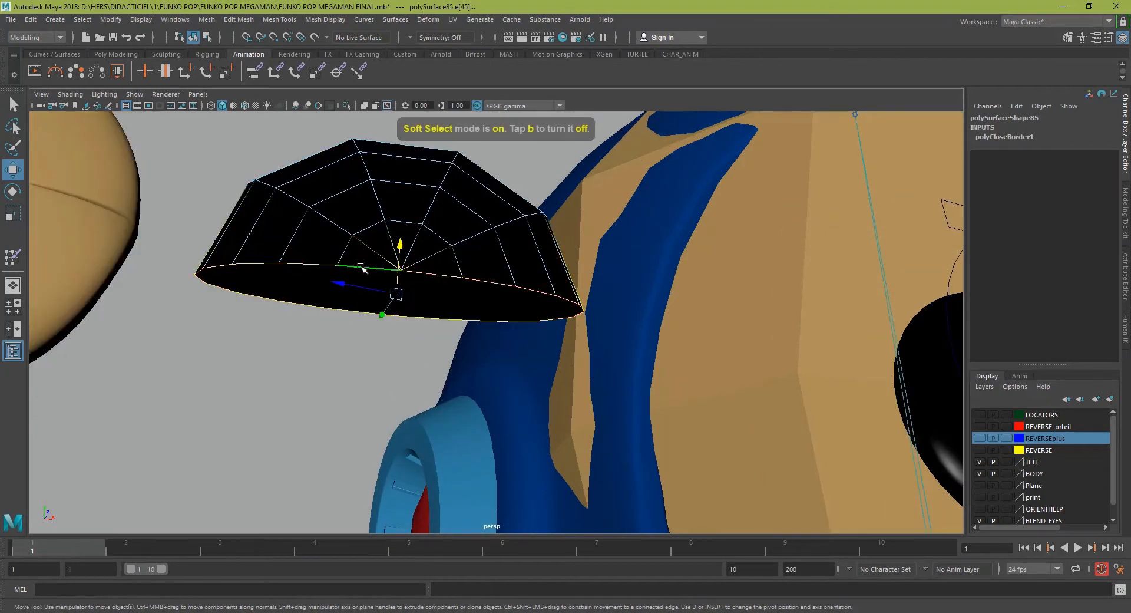
shift+right_drag(362, 268, 363, 284)
key(r)
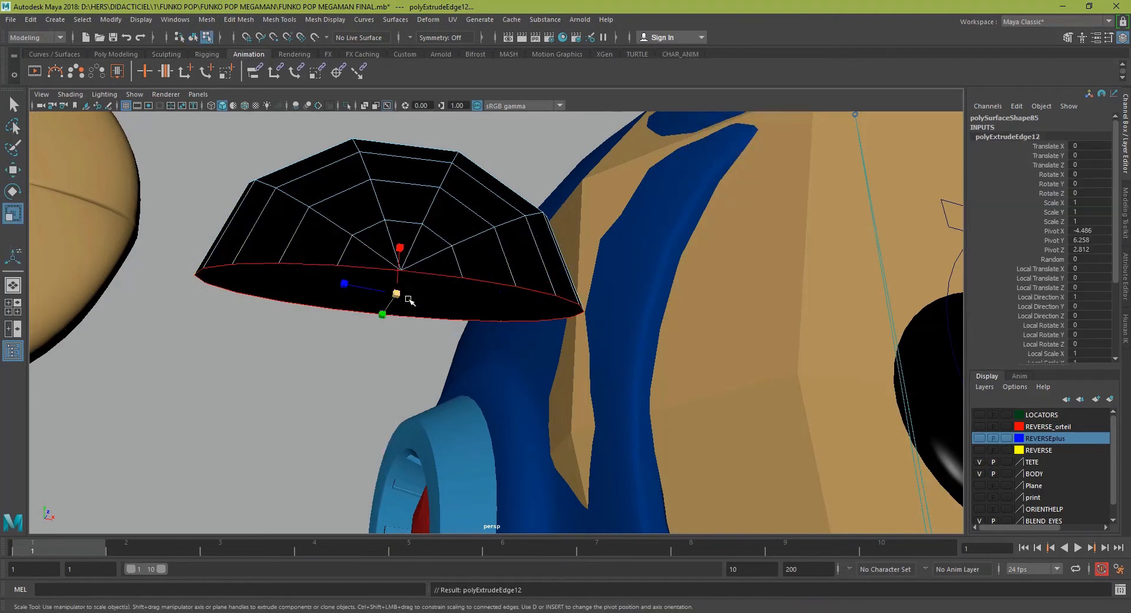
drag(398, 293, 385, 294)
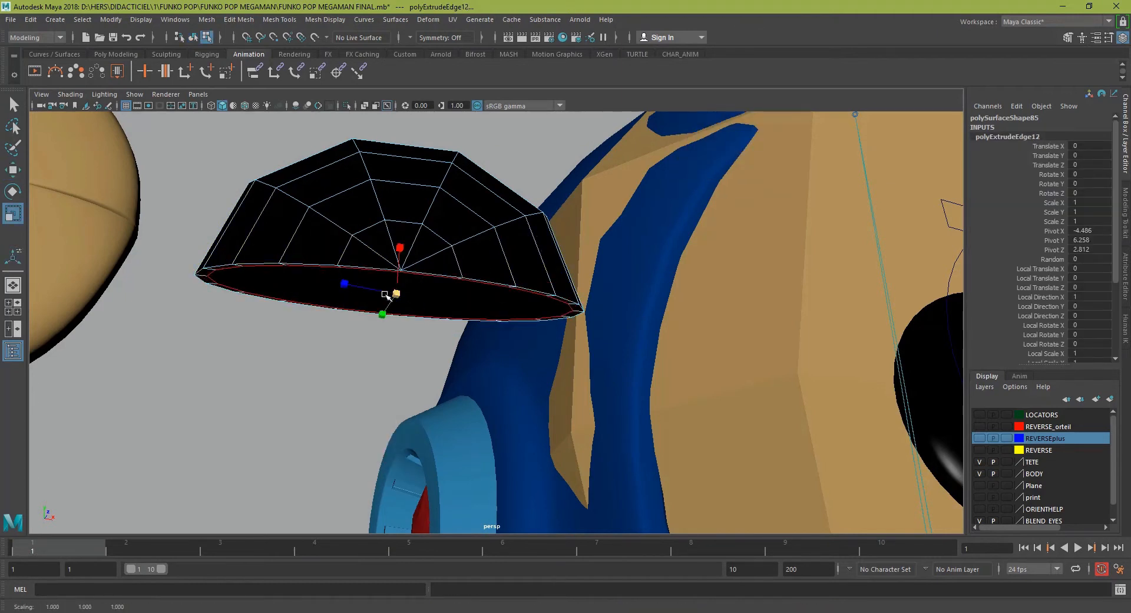
key(3)
right_drag(387, 217, 445, 200)
click(308, 354)
scroll(307, 353, down, 4)
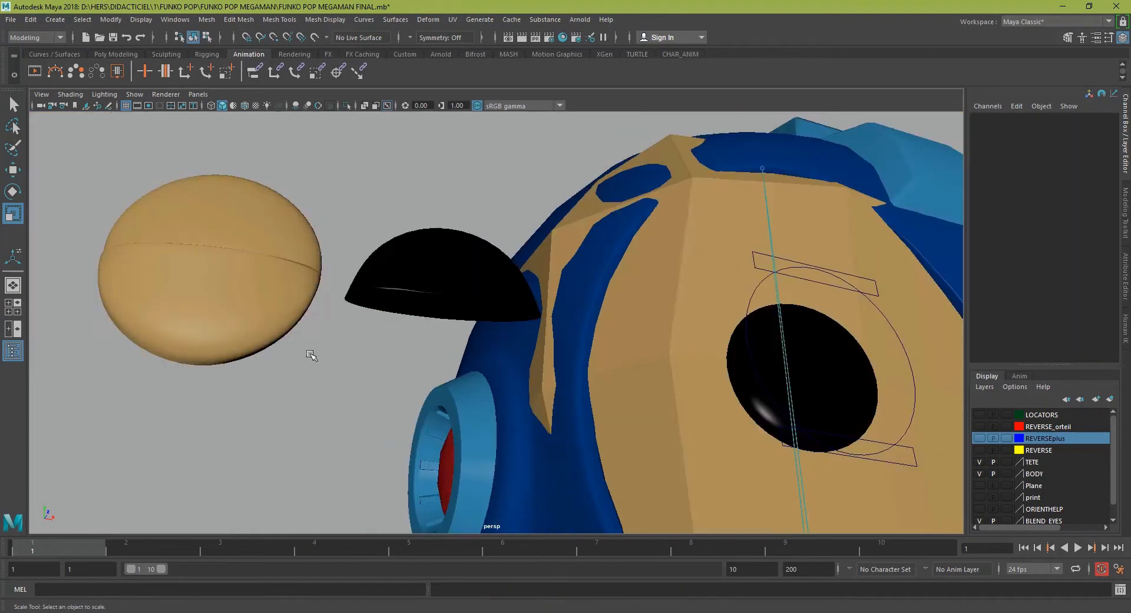
Examine the smoothed half sphere's topology and compare it with the finished upper eyelid.
click(438, 249)
alt+drag(415, 302, 384, 331)
scroll(384, 331, up, 4)
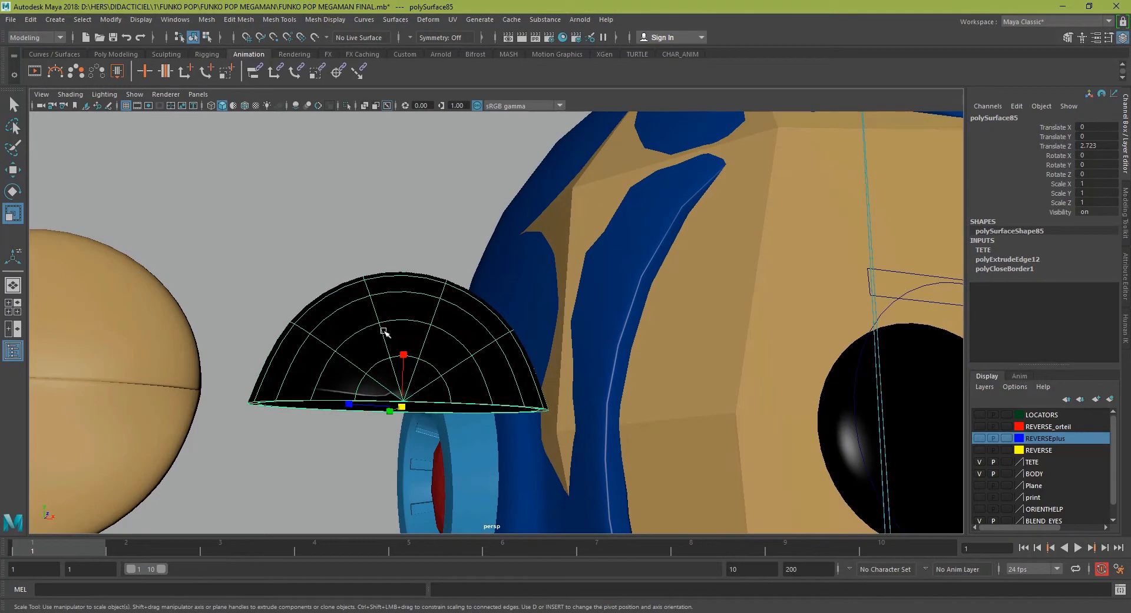
key(q)
alt+middle_drag(395, 338, 474, 291)
click(485, 348)
click(536, 310)
alt+drag(535, 311, 501, 326)
scroll(418, 376, up, 4)
alt+middle_drag(425, 382, 479, 352)
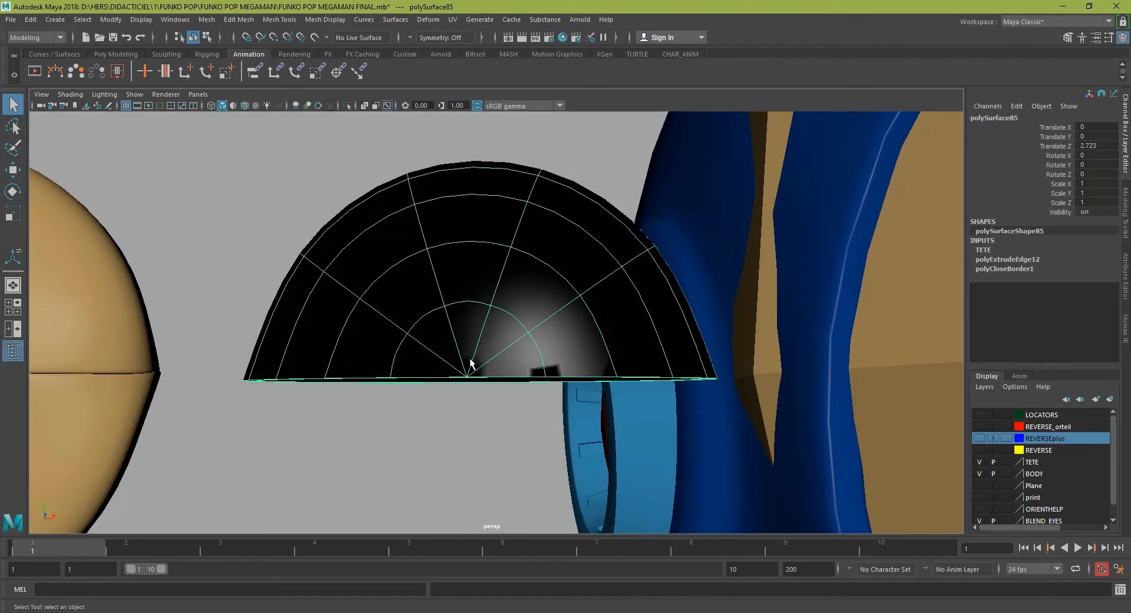
scroll(437, 327, down, 4)
alt+middle_drag(437, 327, 601, 310)
click(337, 296)
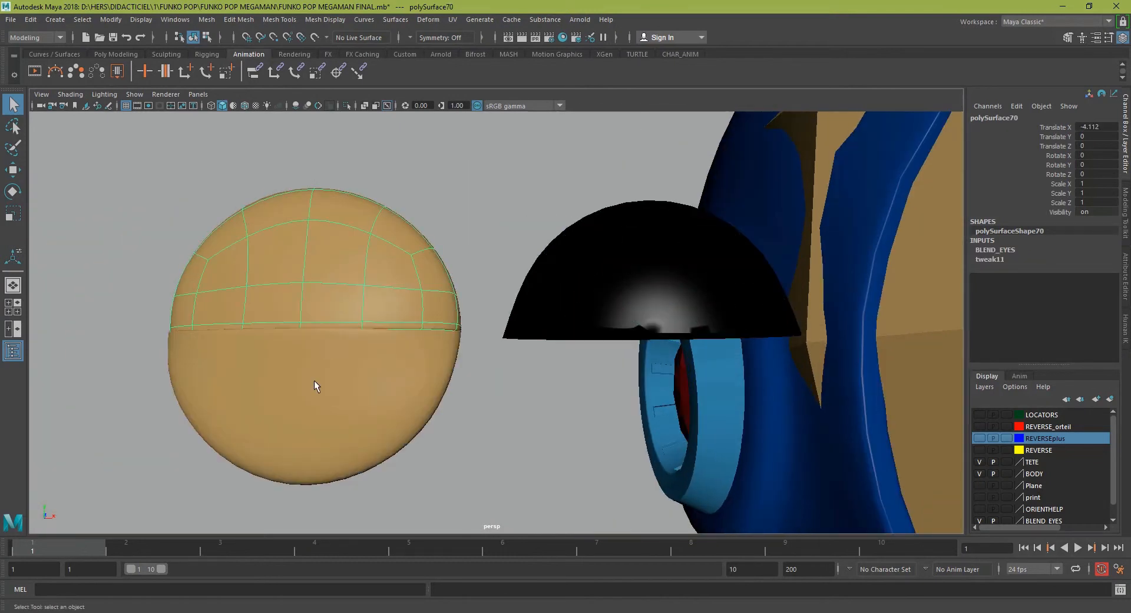
Make the black half sphere a live surface and create one quad on it with Quad Draw.
click(599, 268)
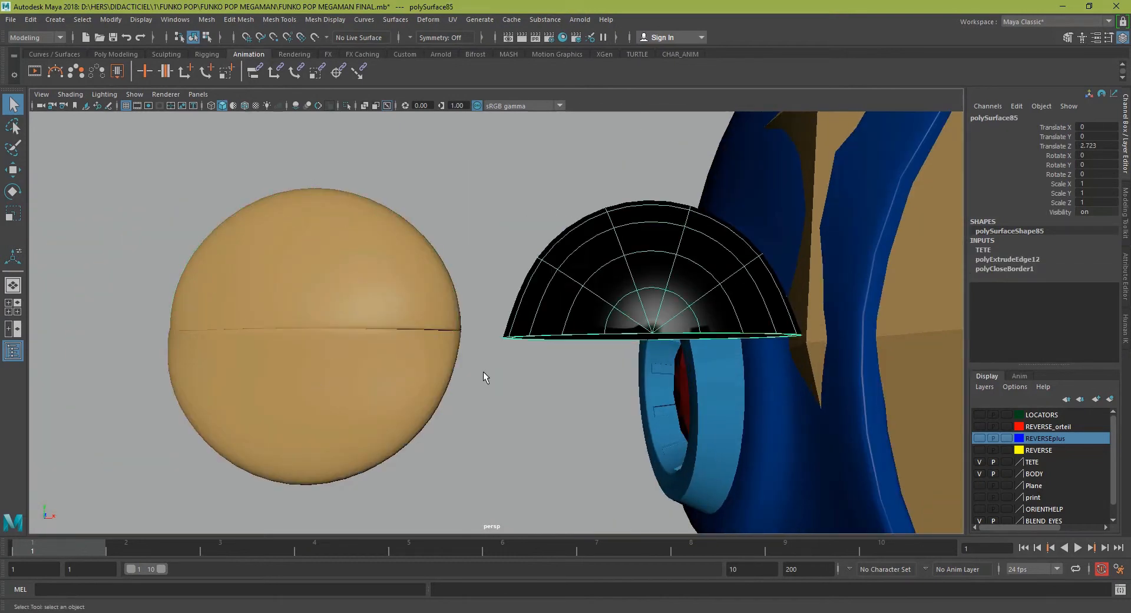
click(314, 37)
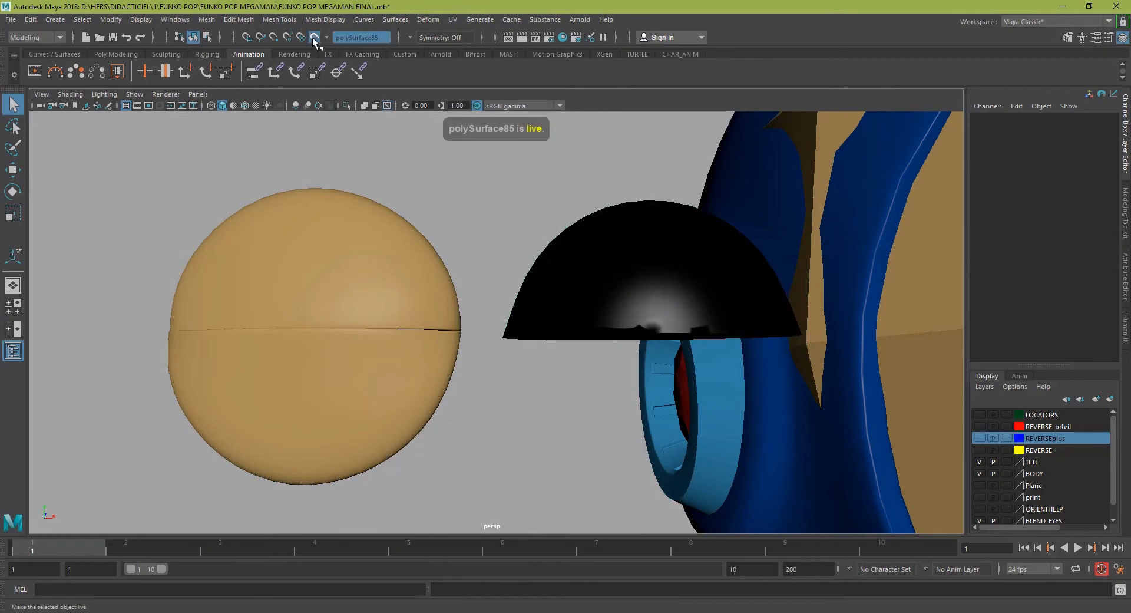
click(1068, 37)
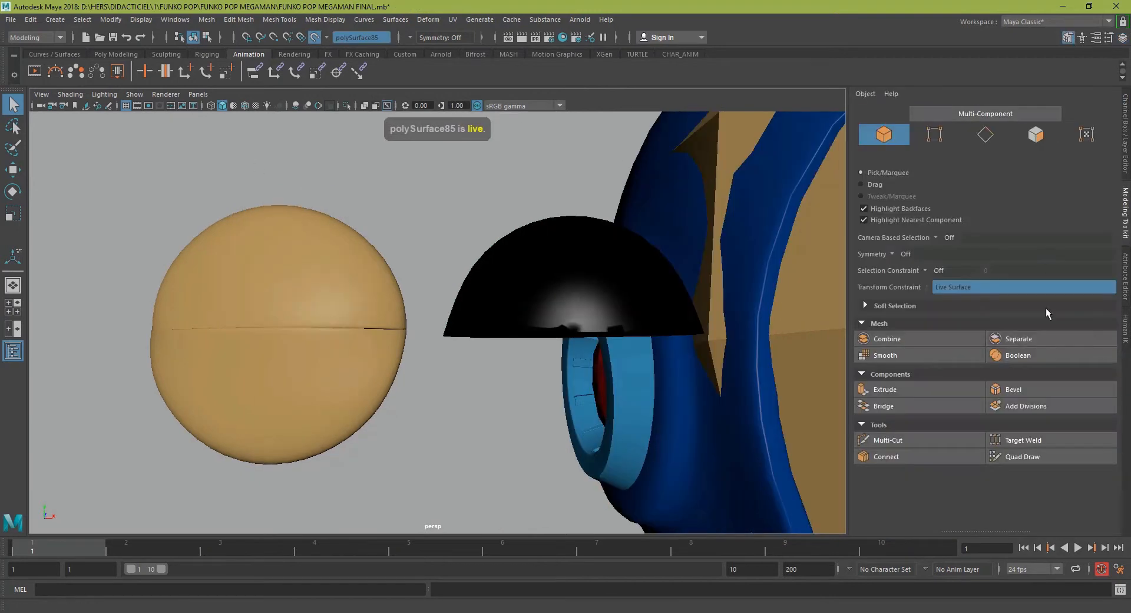
click(1043, 455)
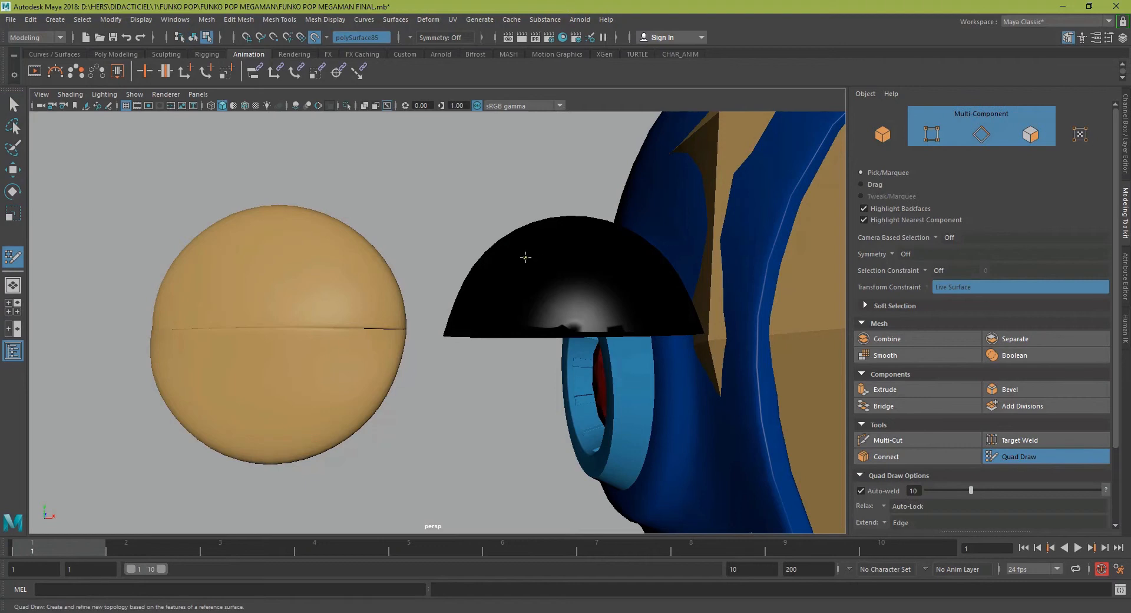
shift+click(550, 273)
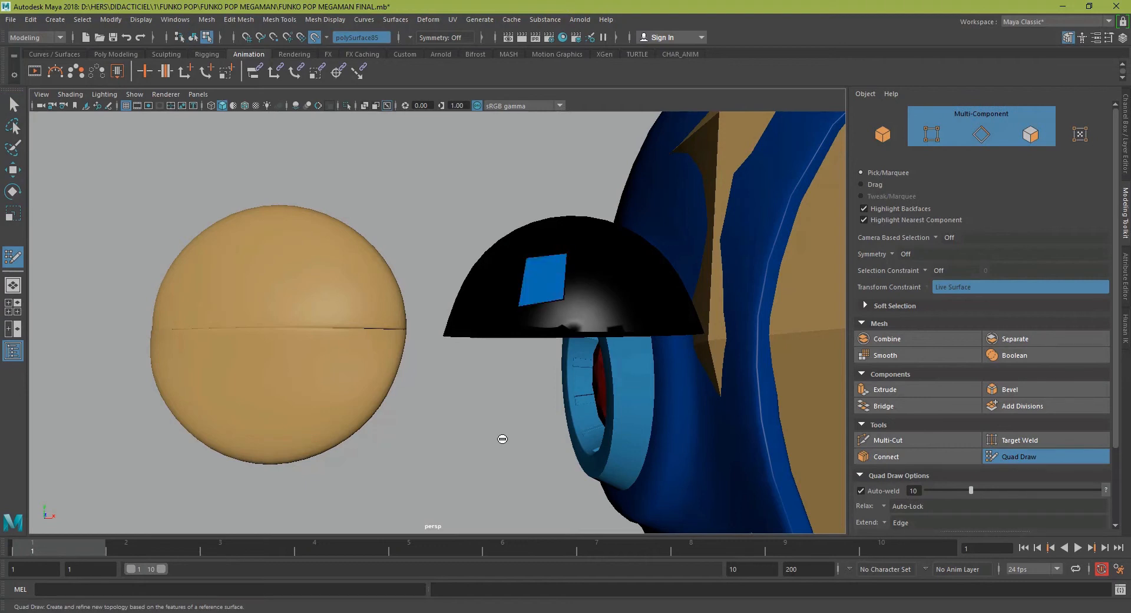
Leave Quad Draw, return to object mode and turn off the live surface.
key(w)
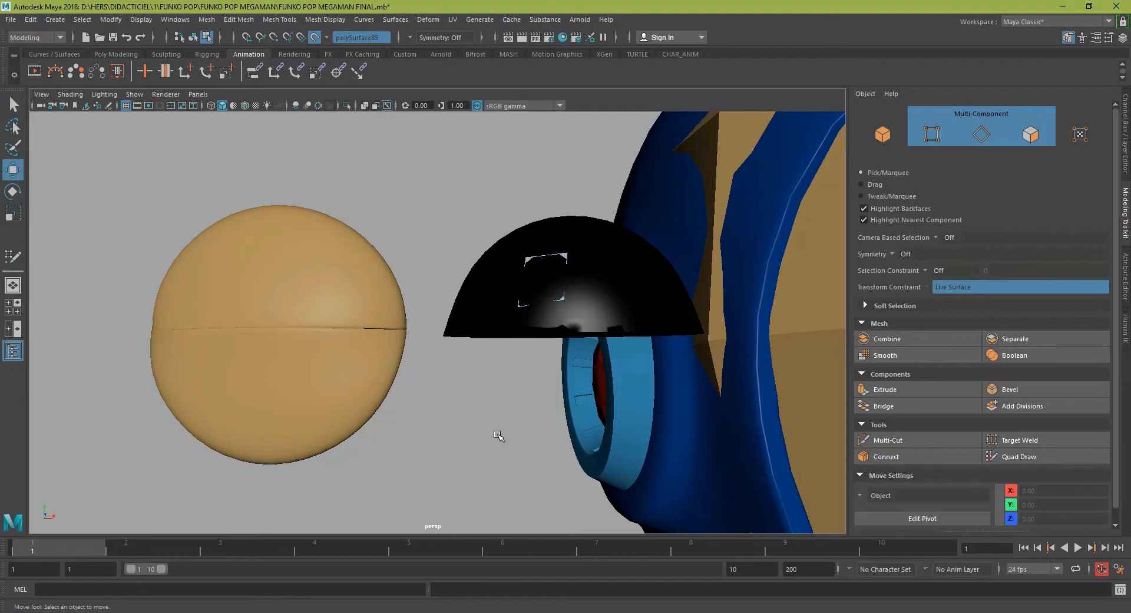
right_drag(545, 257, 586, 236)
click(553, 254)
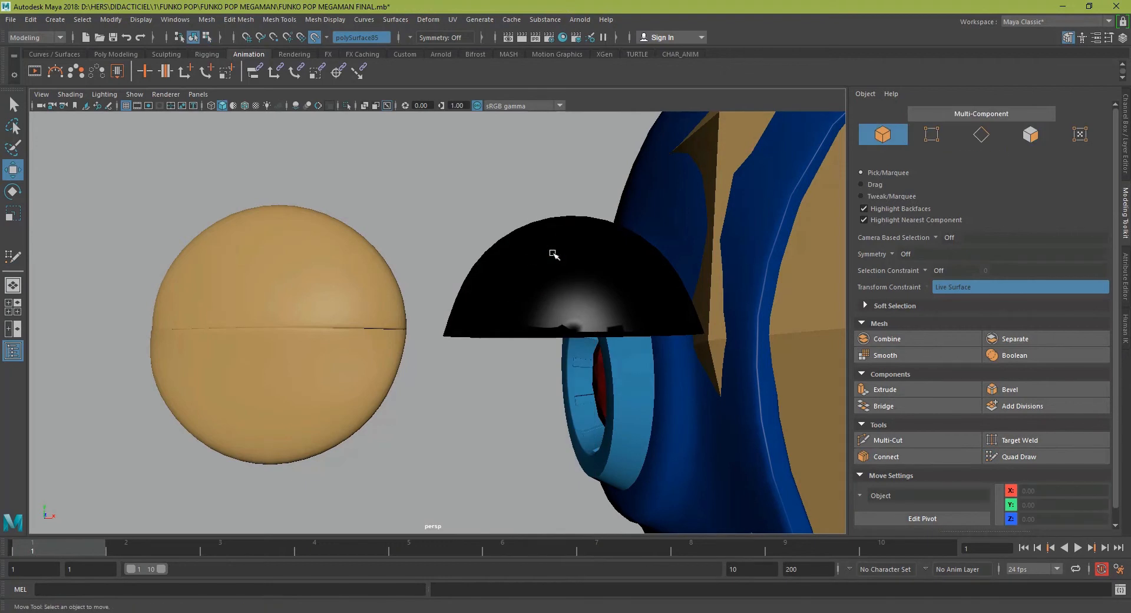
click(314, 37)
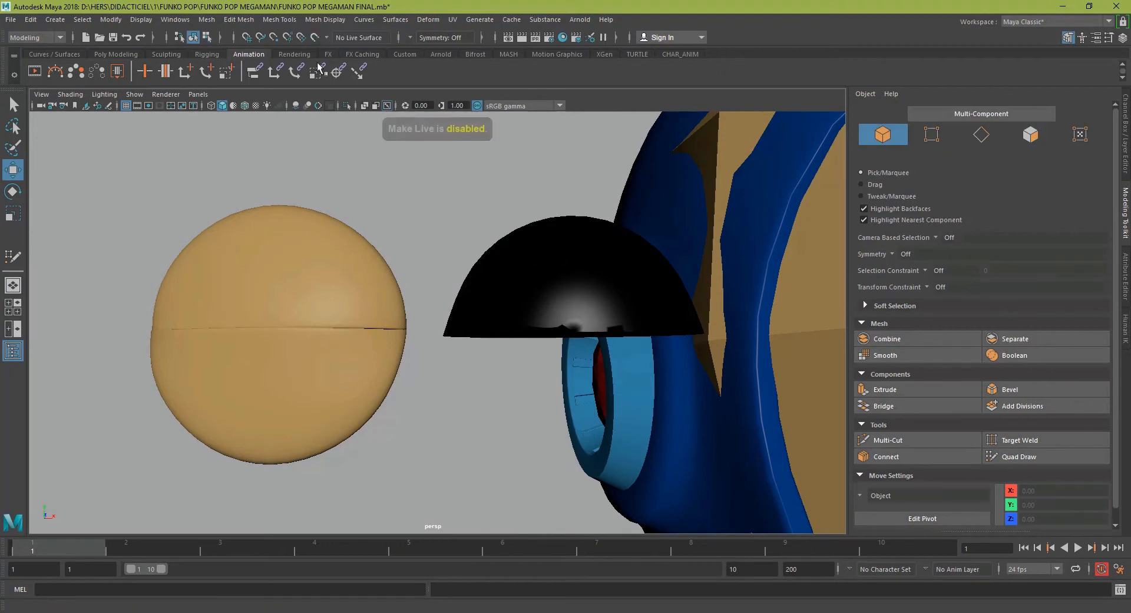
Show the finished upper eyelid without smoothing and delete the black half sphere.
click(312, 228)
key(1)
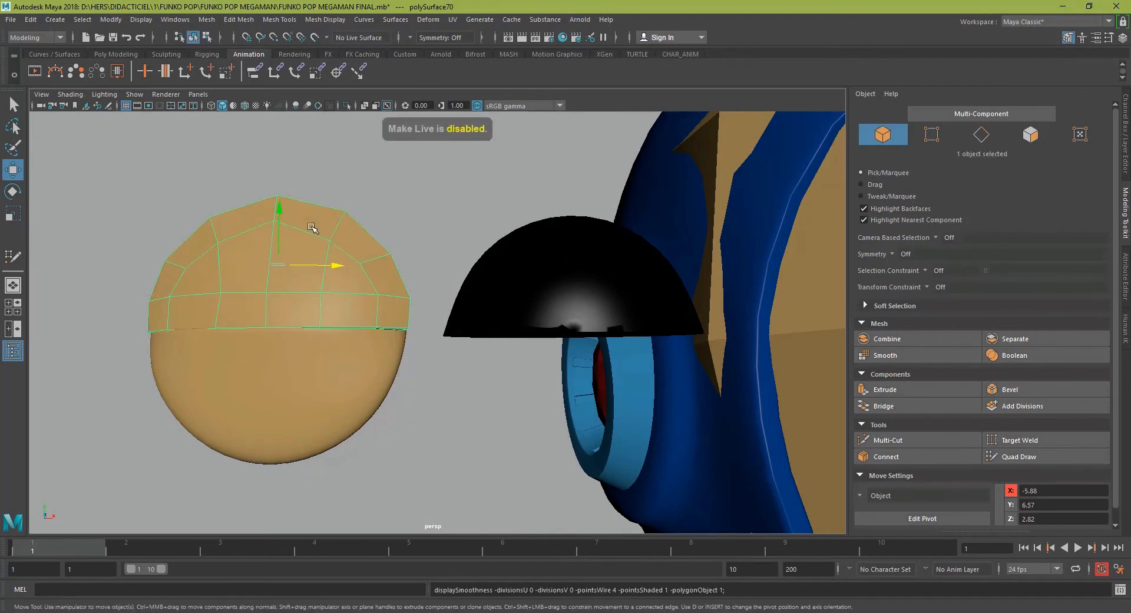
click(585, 270)
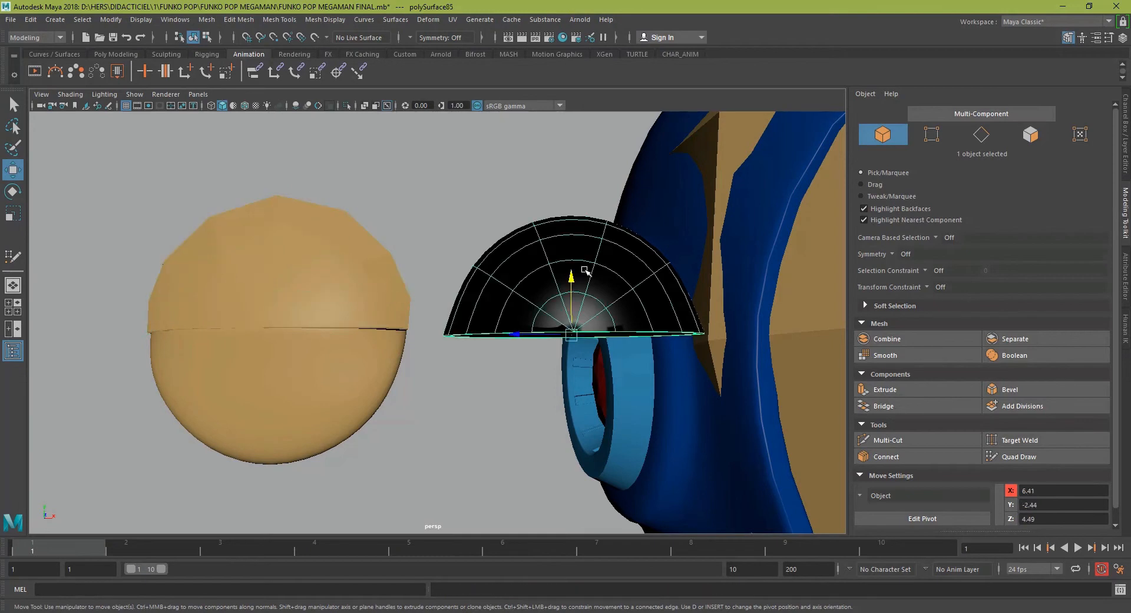
key(Delete)
Isolate the upper eyelid in a full-screen view to examine its topology, then show the whole model again.
key(ctrl+space)
scroll(617, 257, down, 4)
alt+drag(472, 277, 553, 301)
click(563, 366)
scroll(682, 358, up, 2)
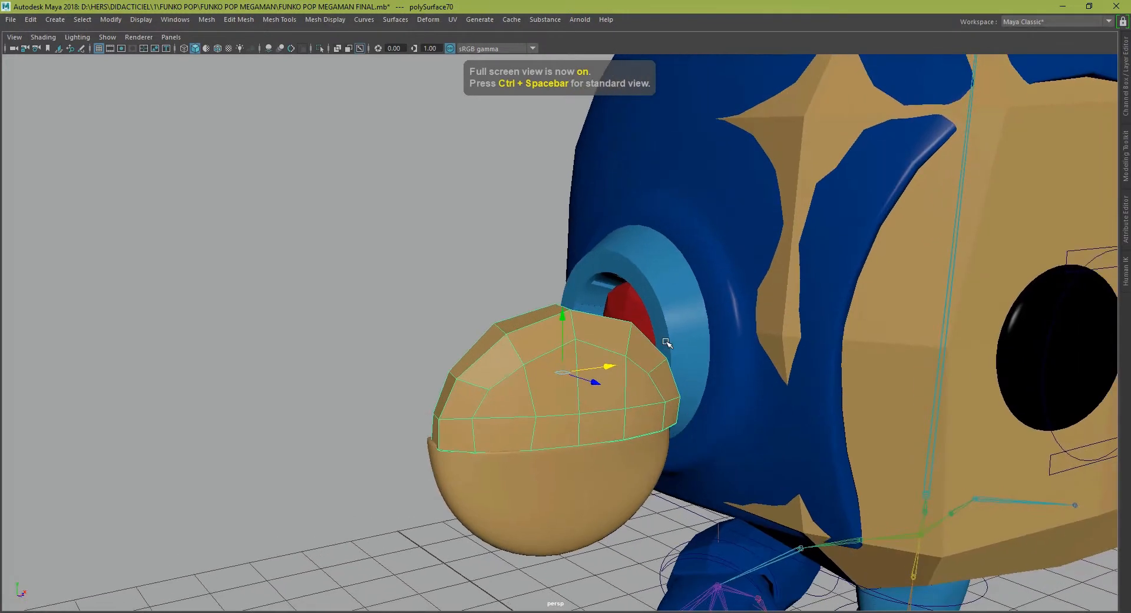
key(ctrl+1)
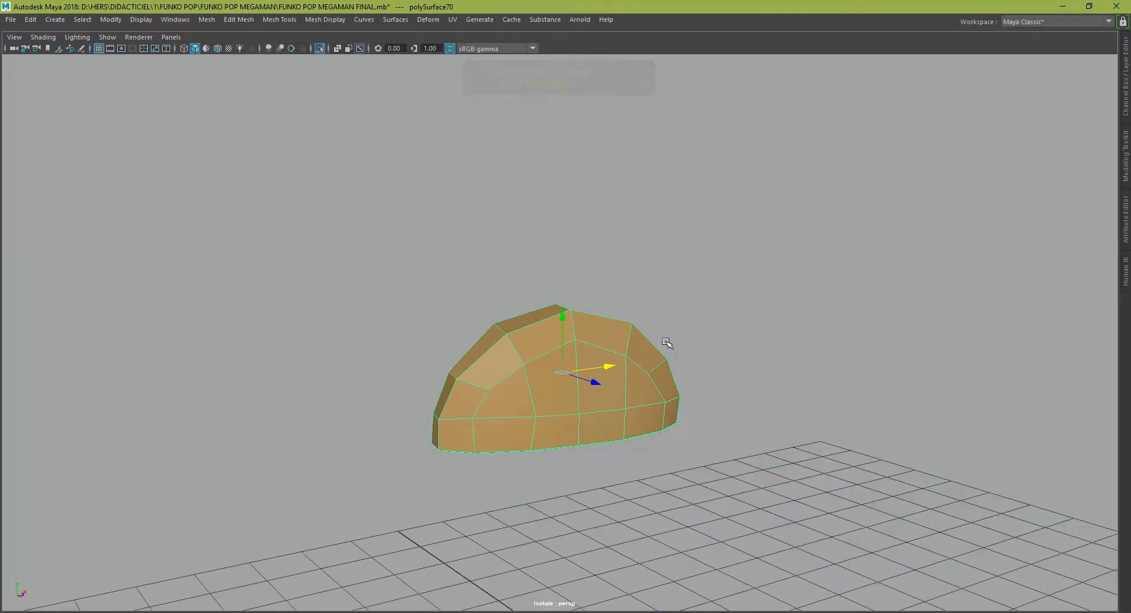
scroll(667, 343, up, 2)
alt+drag(669, 333, 636, 349)
key(ctrl+1)
Examine the eye area up close in wireframe and shaded display.
alt+right_drag(583, 332, 513, 288)
alt+middle_drag(647, 296, 374, 311)
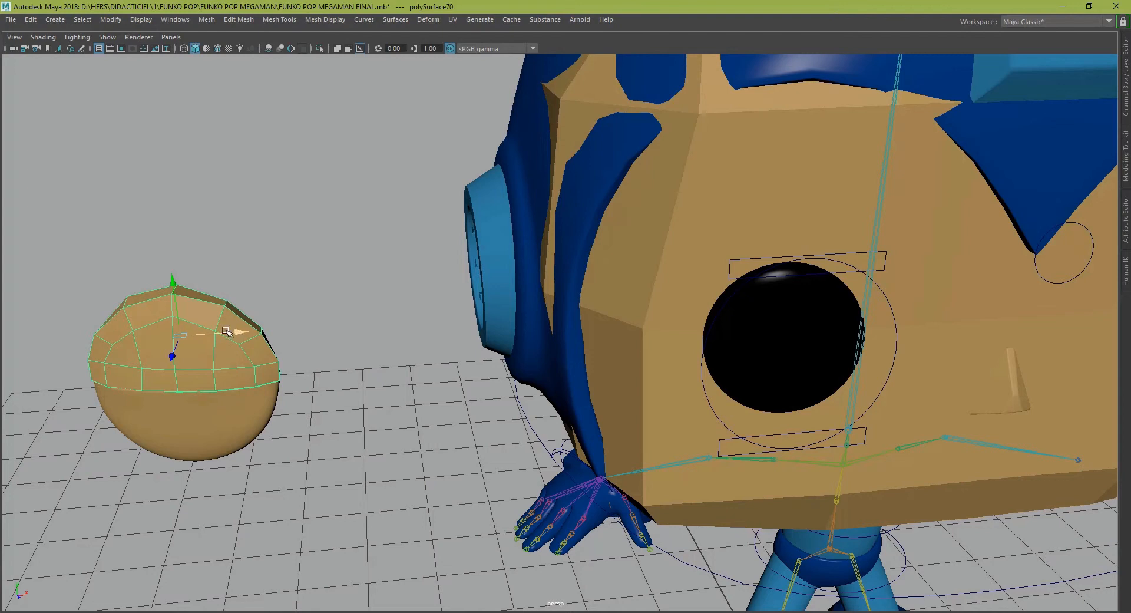
scroll(804, 285, up, 3)
alt+middle_drag(804, 285, 627, 310)
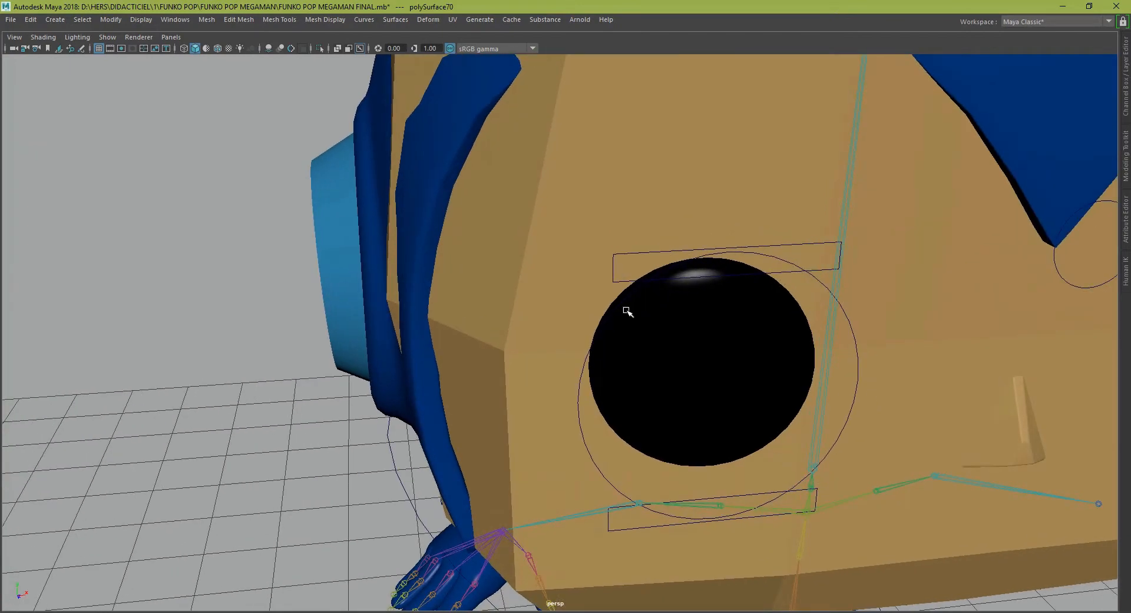
key(4)
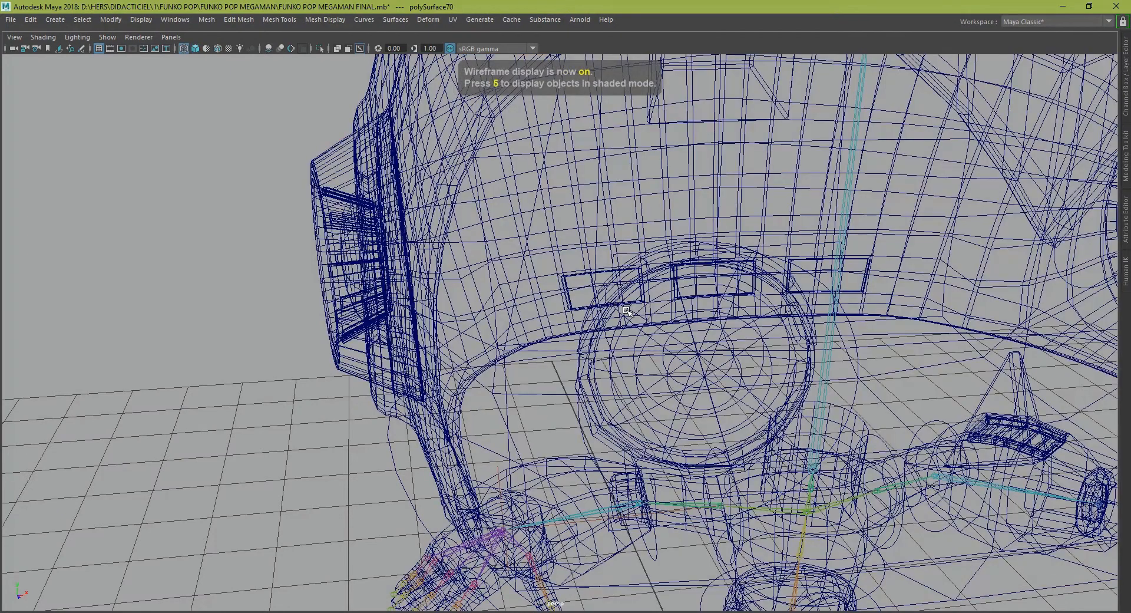
scroll(622, 309, down, 1)
key(5)
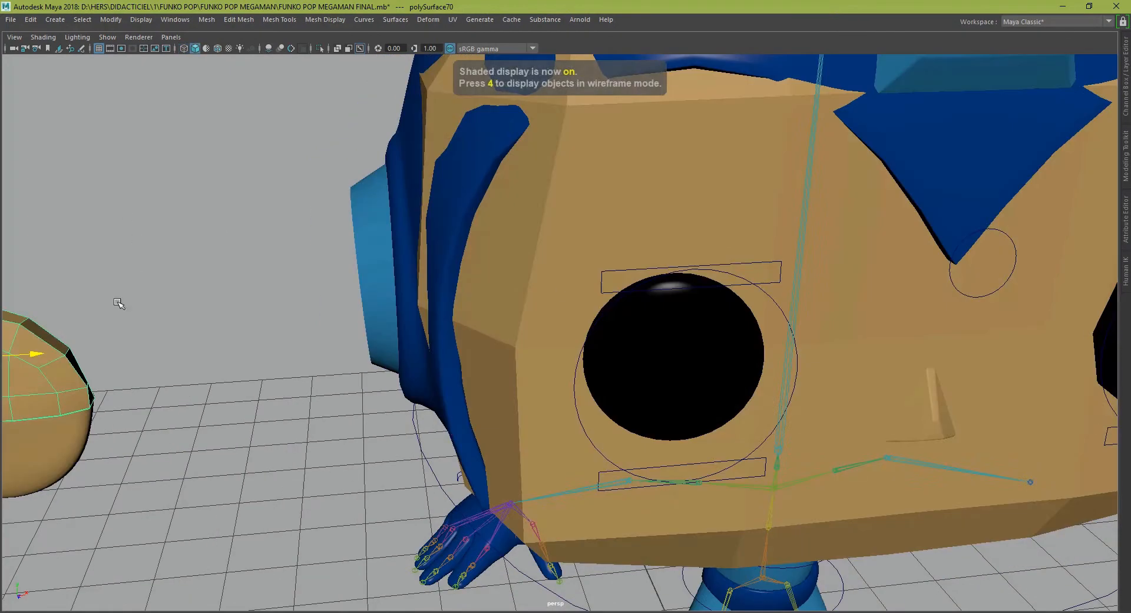
Place the upper eyelid over the eye by setting its Translate X to 0.
key(ctrl+space)
key(ctrl+a)
key(ctrl+a)
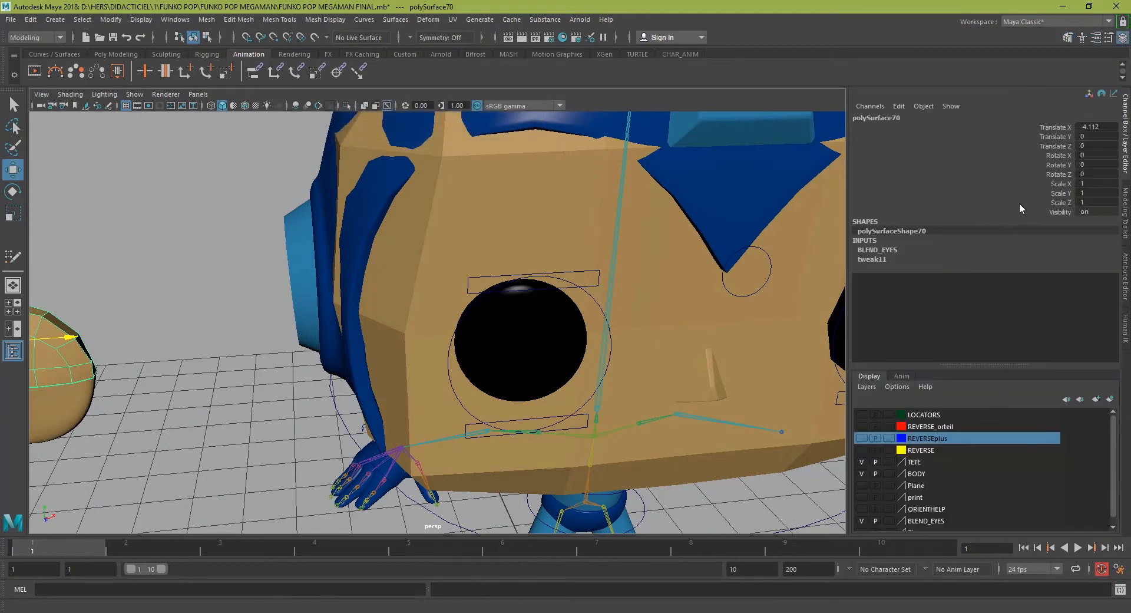
double_click(1097, 126)
text(0)
key(Return)
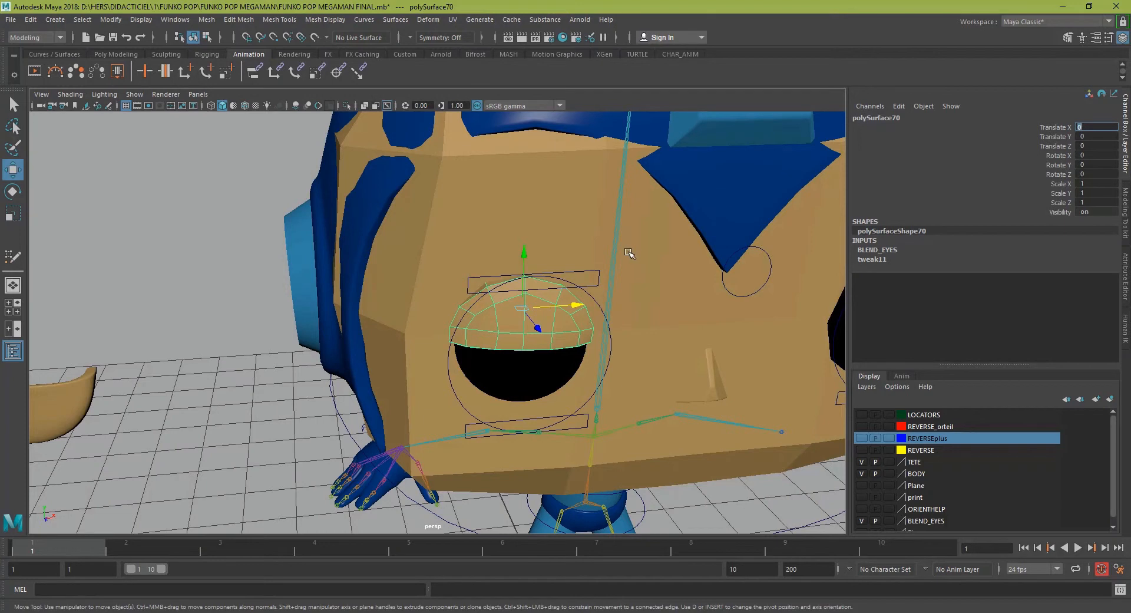
Examine the upper eyelid placed over the eye up close from several angles.
scroll(634, 250, up, 5)
scroll(652, 237, up, 1)
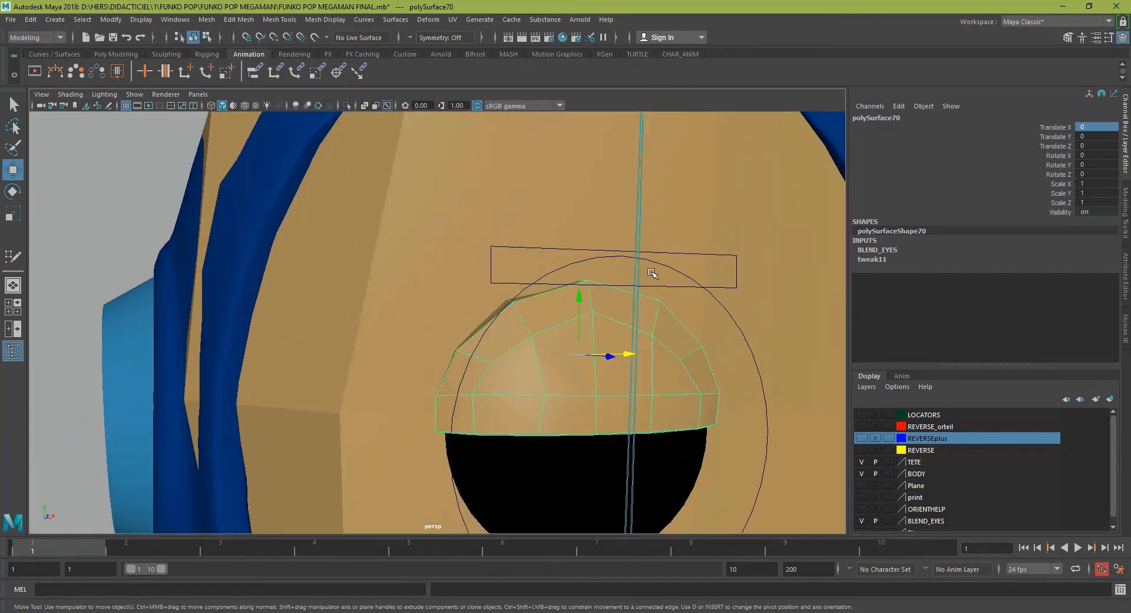
alt+drag(653, 257, 697, 284)
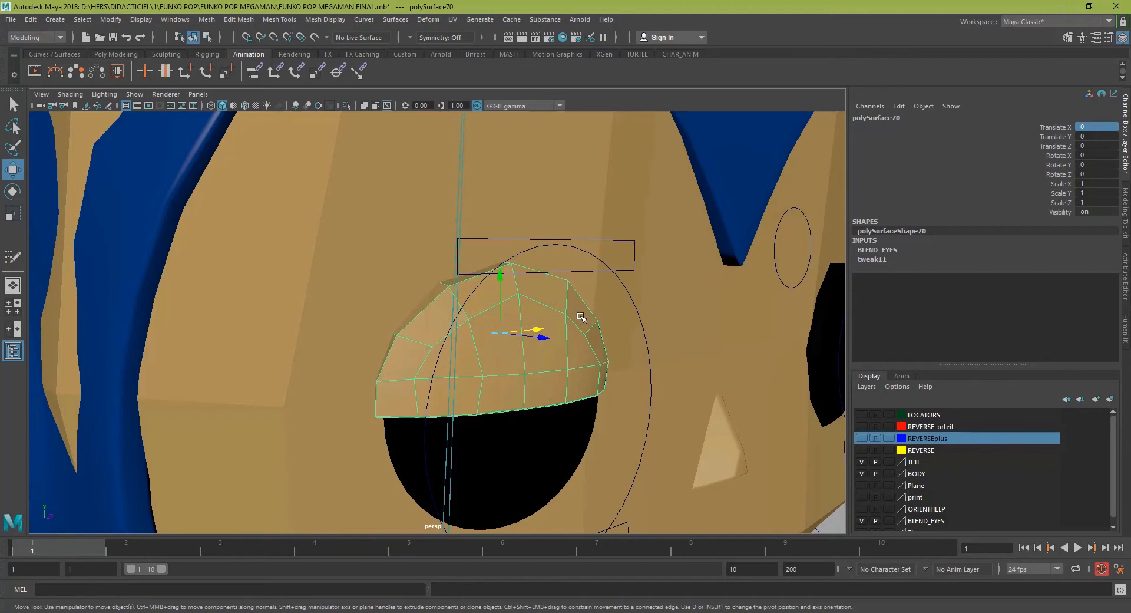
right_drag(573, 312, 516, 285)
alt+drag(580, 394, 525, 386)
alt+middle_drag(684, 420, 443, 343)
drag(254, 416, 686, 358)
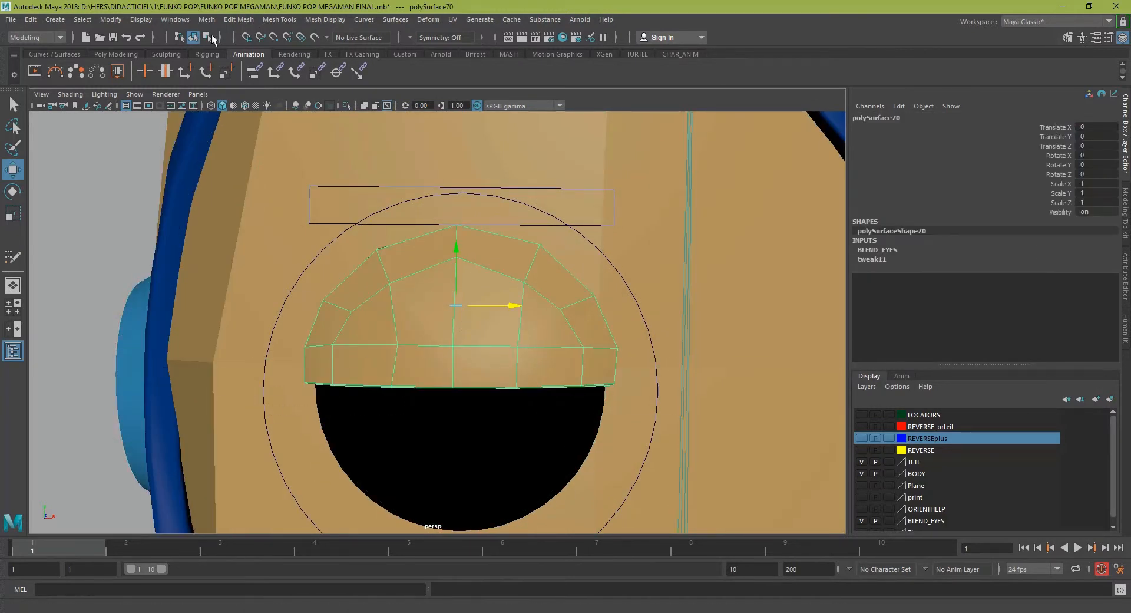
Duplicate the upper eyelid and move the copy sideways out beside the head, to a Translate X of about -3.27.
scroll(482, 331, down, 3)
alt+drag(482, 331, 527, 316)
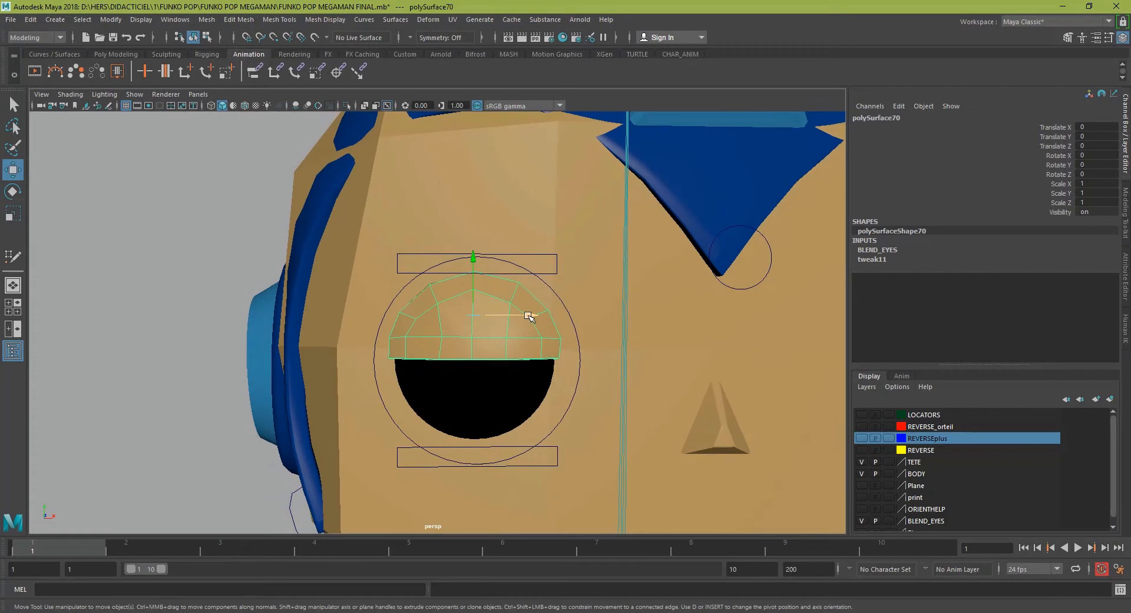
key(ctrl+d)
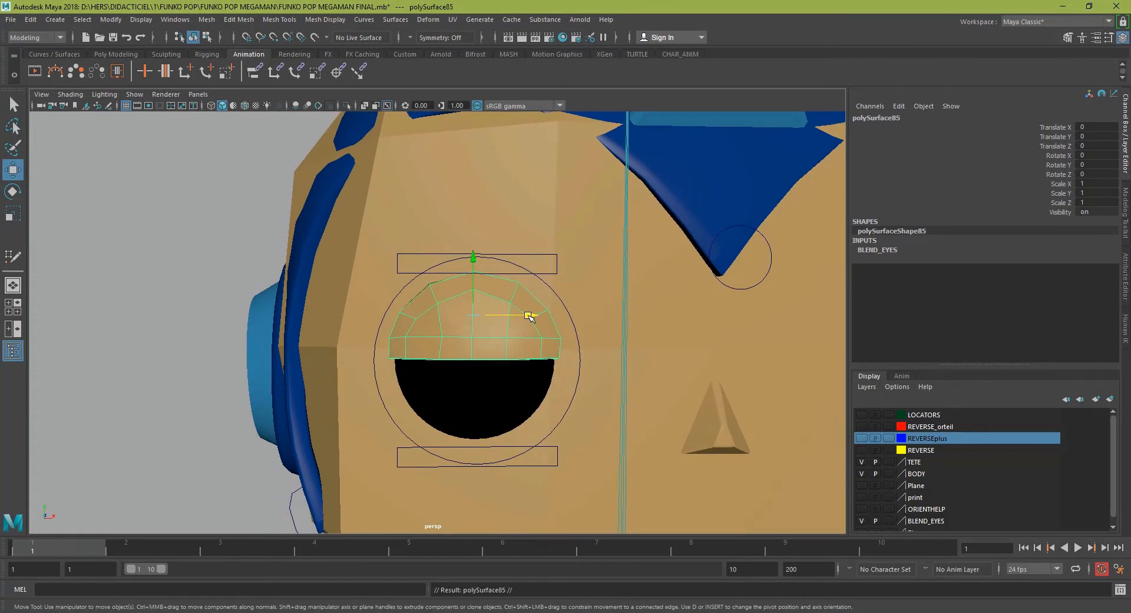
drag(529, 317, 64, 320)
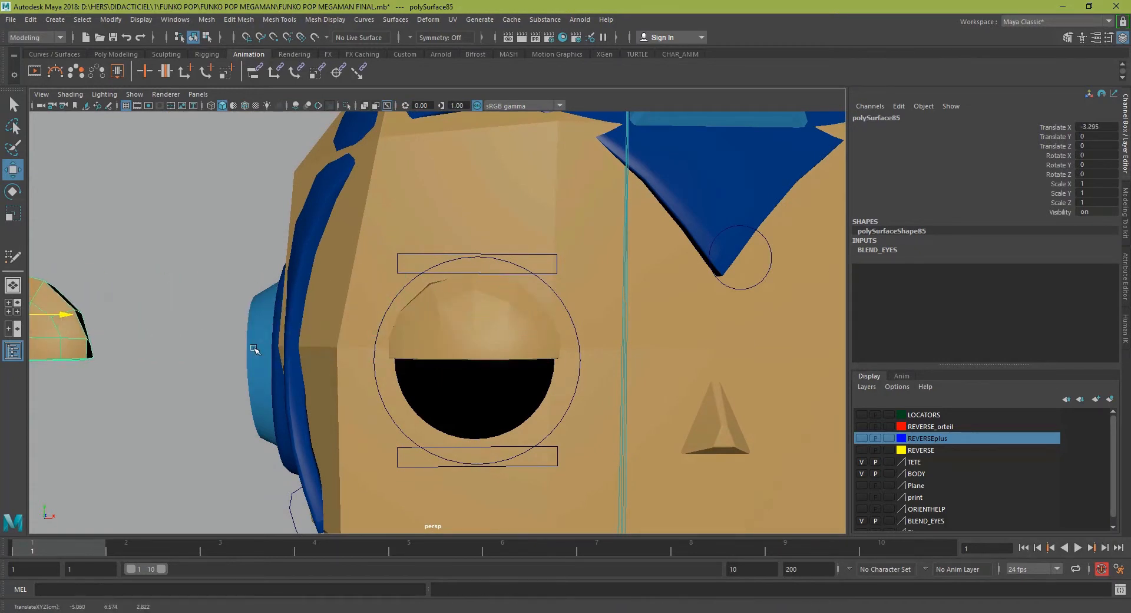
alt+middle_drag(280, 346, 405, 329)
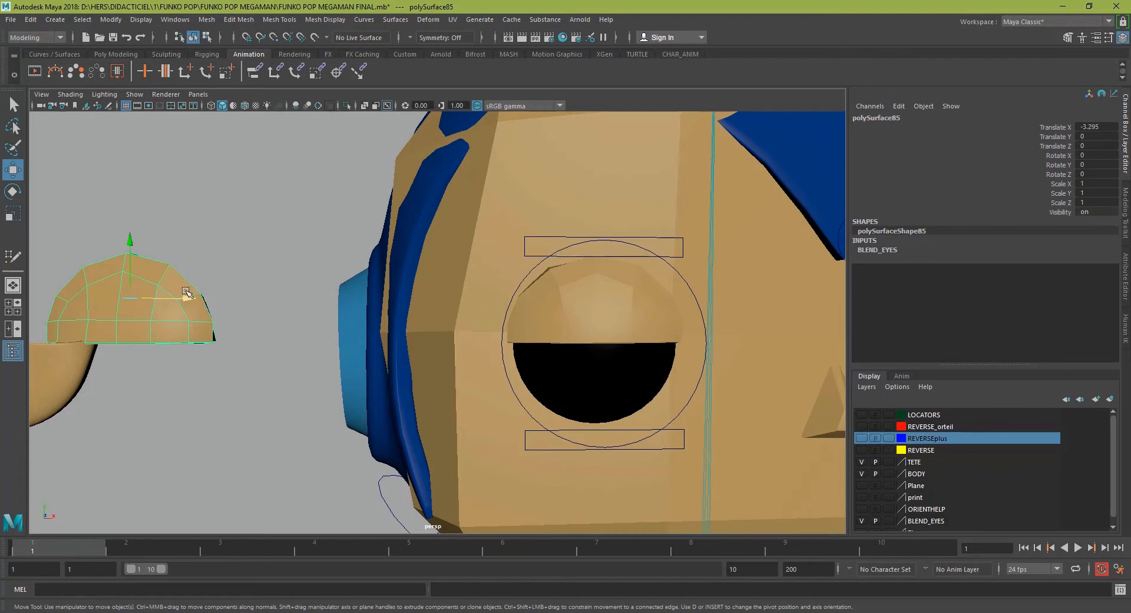
drag(187, 297, 196, 296)
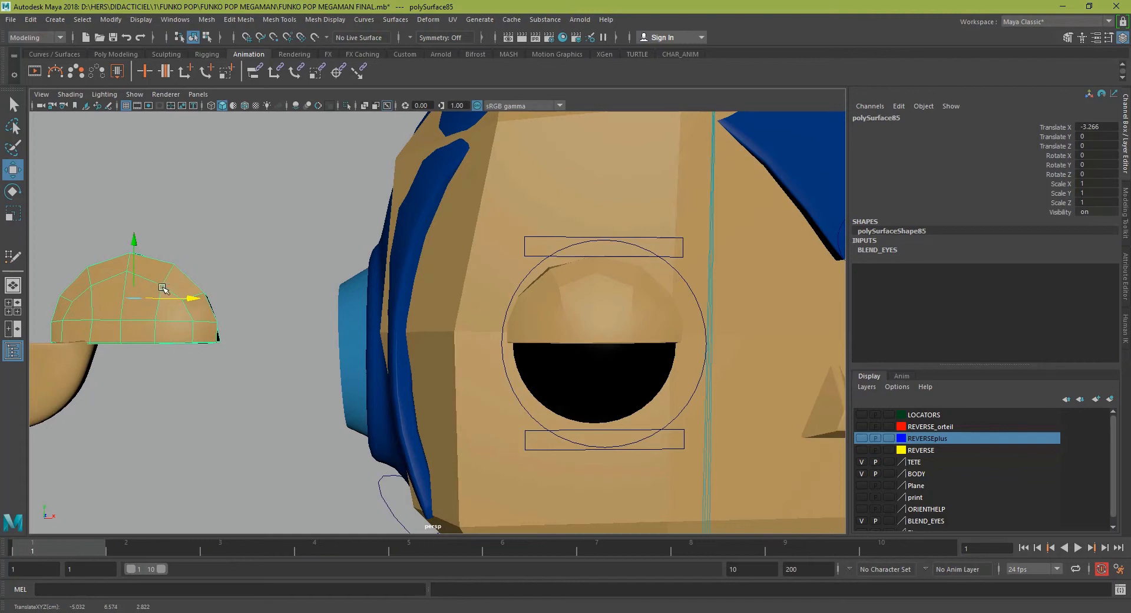
Select the original eyelid over the eye and set the TETE layer to Reference.
click(652, 286)
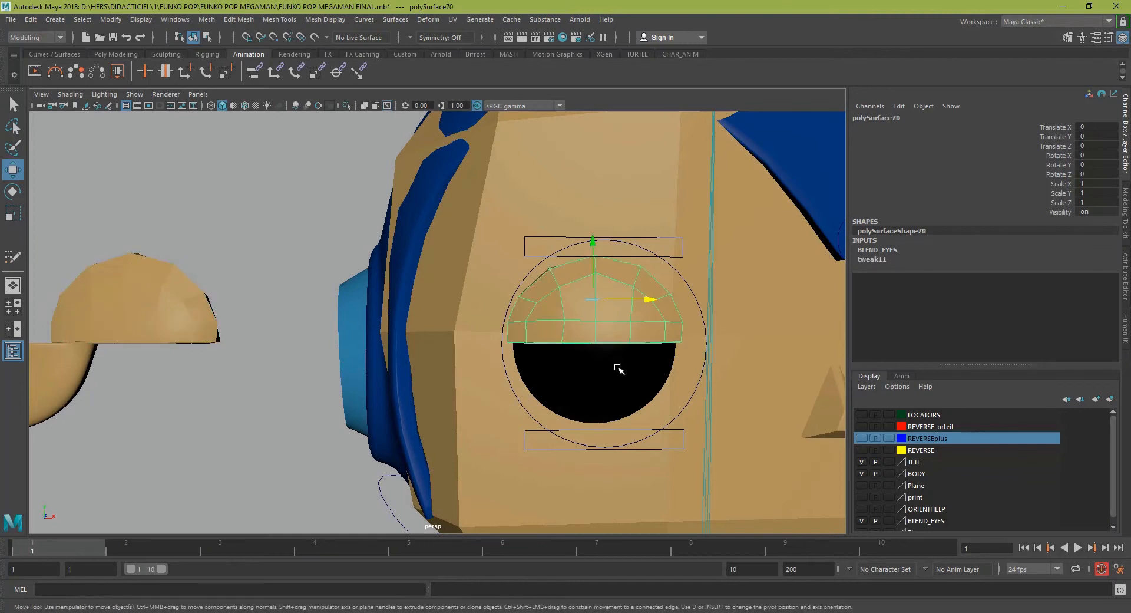
scroll(672, 318, up, 2)
alt+drag(667, 305, 505, 293)
scroll(512, 310, up, 4)
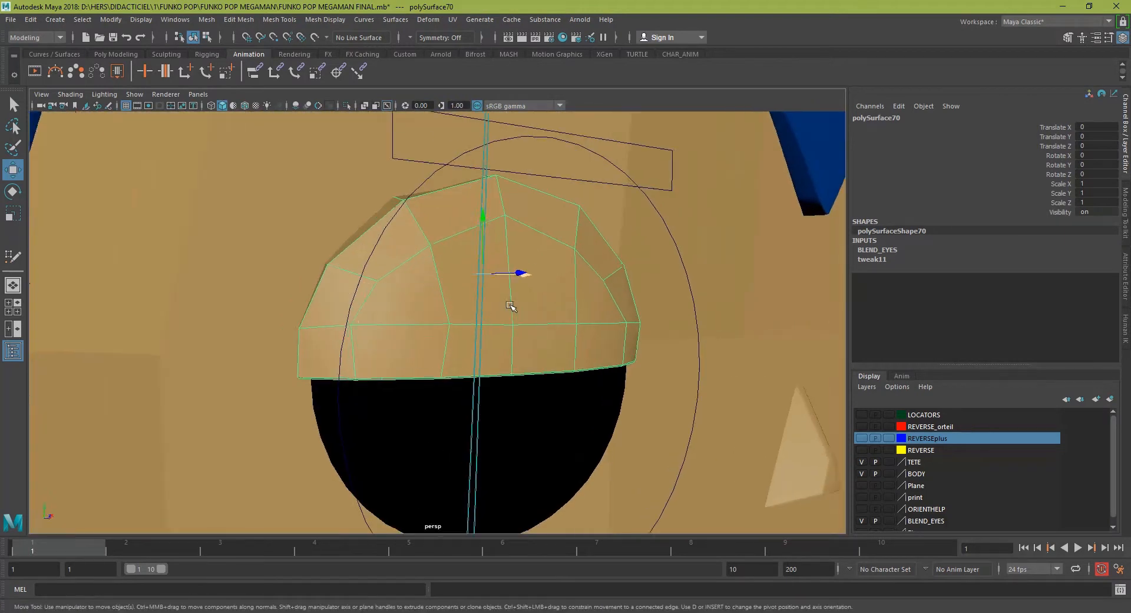
right_drag(544, 248, 497, 277)
drag(717, 344, 93, 474)
click(559, 306)
right_drag(563, 285, 618, 235)
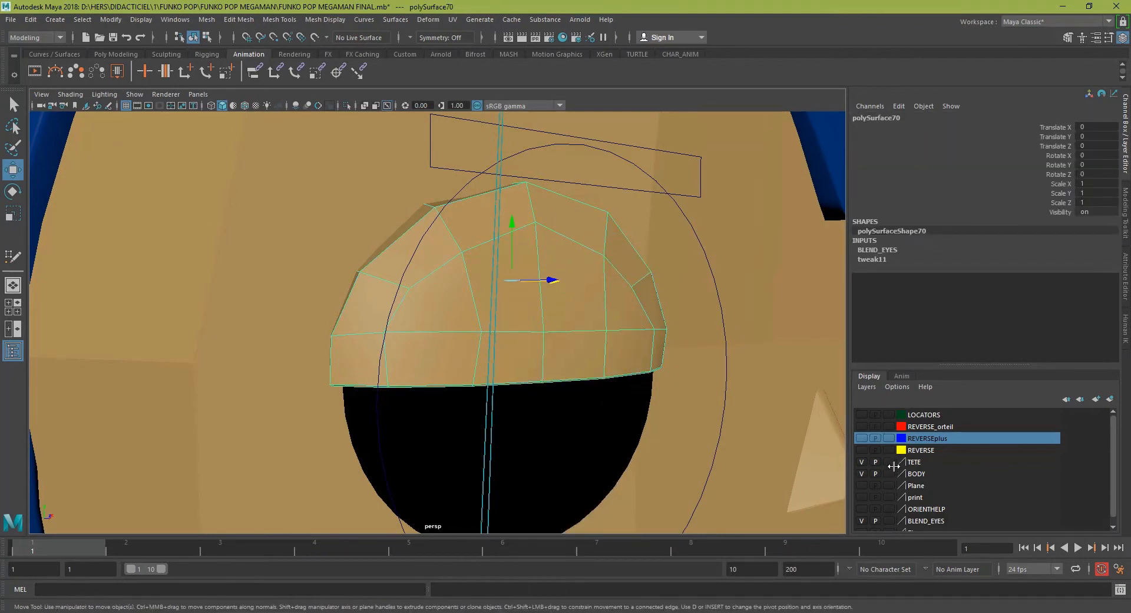
click(890, 463)
click(890, 463)
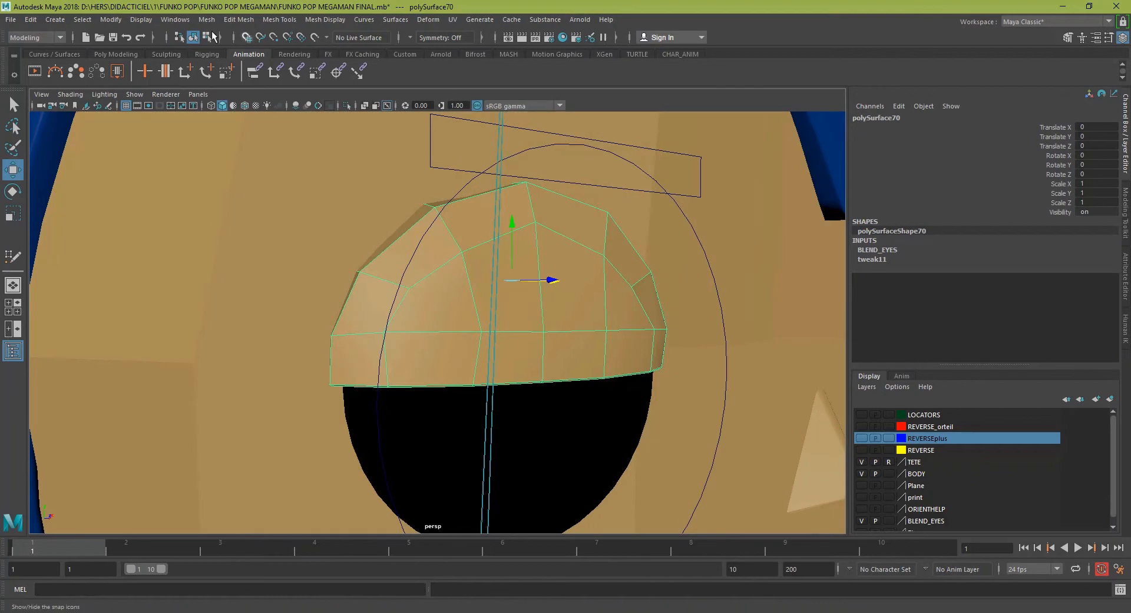
Hide the joints and NURBS curves in the viewport.
click(137, 100)
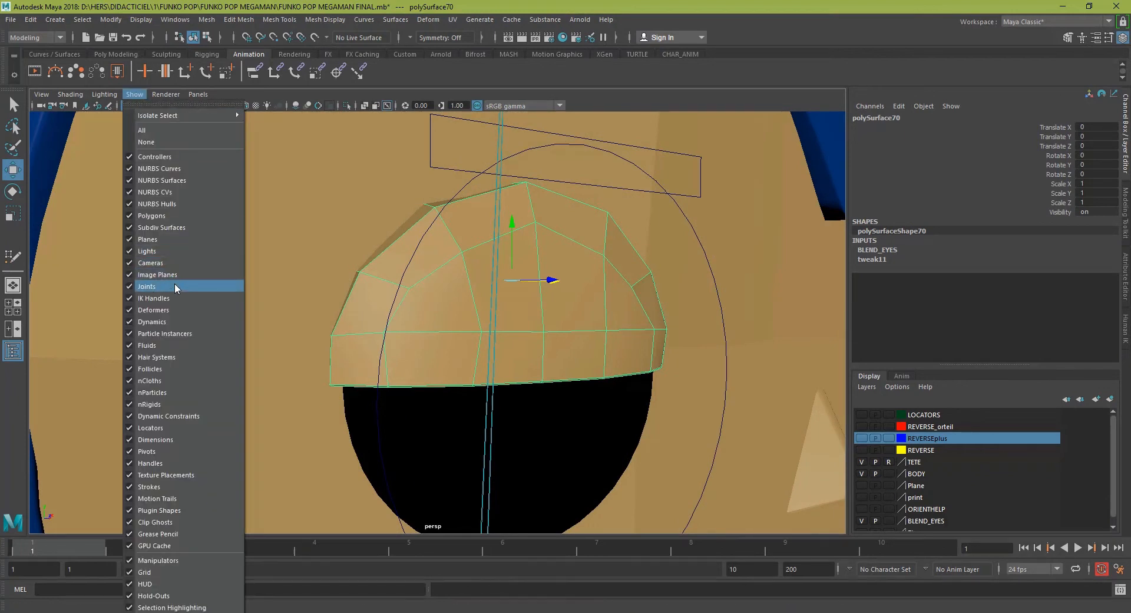
click(175, 287)
click(138, 95)
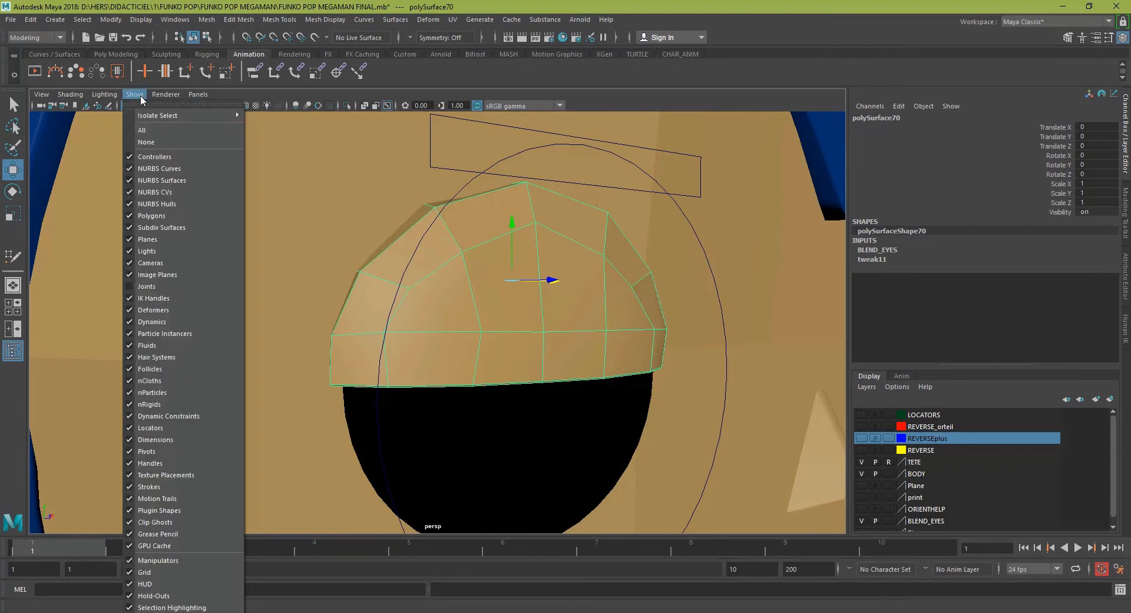
click(183, 169)
Select the vertices along the eyelid's lower border and raise them with soft selection to open the eye.
right_drag(538, 247, 483, 242)
drag(297, 442, 853, 372)
mouse_move(390, 367)
alt+mouse_down()
mouse_move(349, 326)
mouse_move(530, 376)
mouse_move(394, 365)
alt+mouse_up()
key(4)
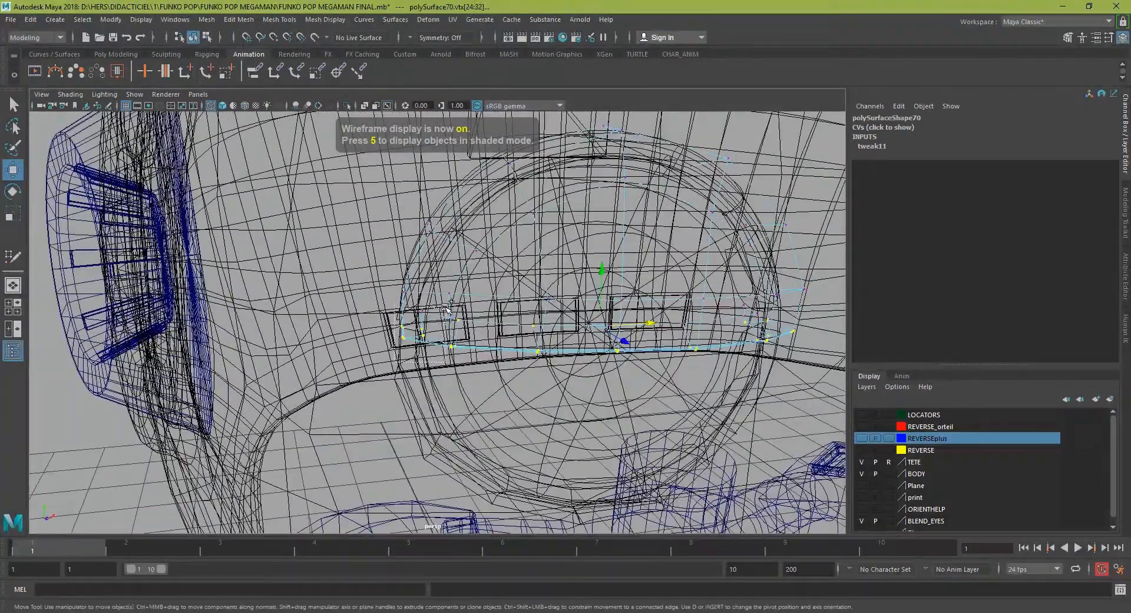
alt+middle_drag(444, 315, 244, 318)
mouse_move(478, 414)
shift+mouse_down()
mouse_move(645, 302)
mouse_move(646, 342)
shift+mouse_up()
alt+drag(647, 342, 472, 360)
key(5)
key(b)
drag(637, 310, 621, 313)
mouse_move(498, 344)
alt+mouse_down()
mouse_move(514, 343)
mouse_move(301, 352)
mouse_move(389, 396)
mouse_move(360, 277)
alt+mouse_up()
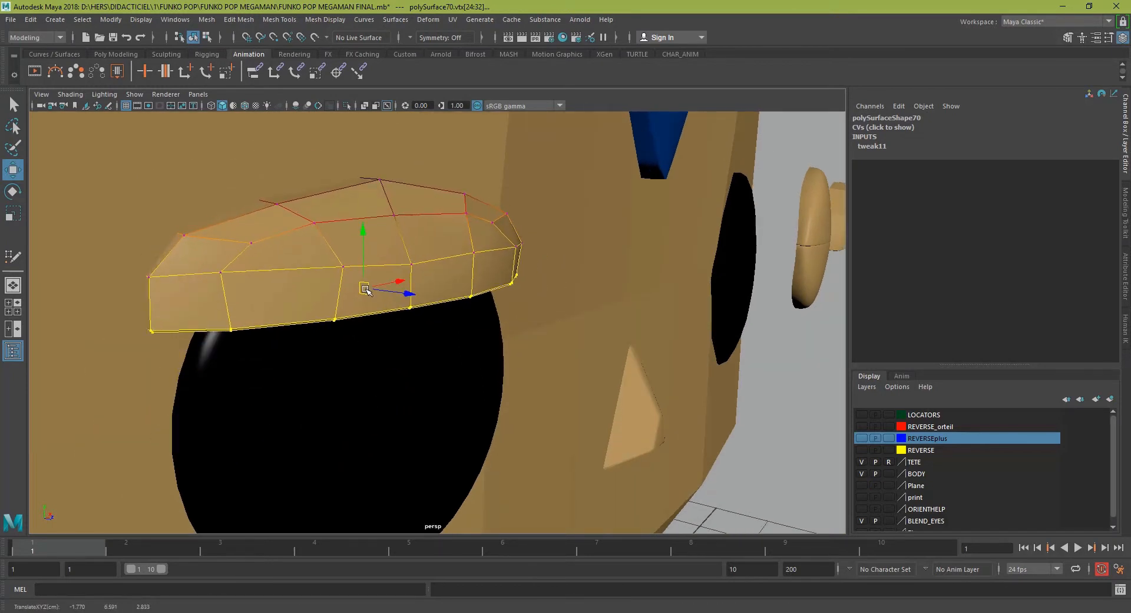
Try scaling and rotating the eyelid's raised lower border to fit the eye, and undo the last changes.
key(r)
drag(402, 283, 388, 284)
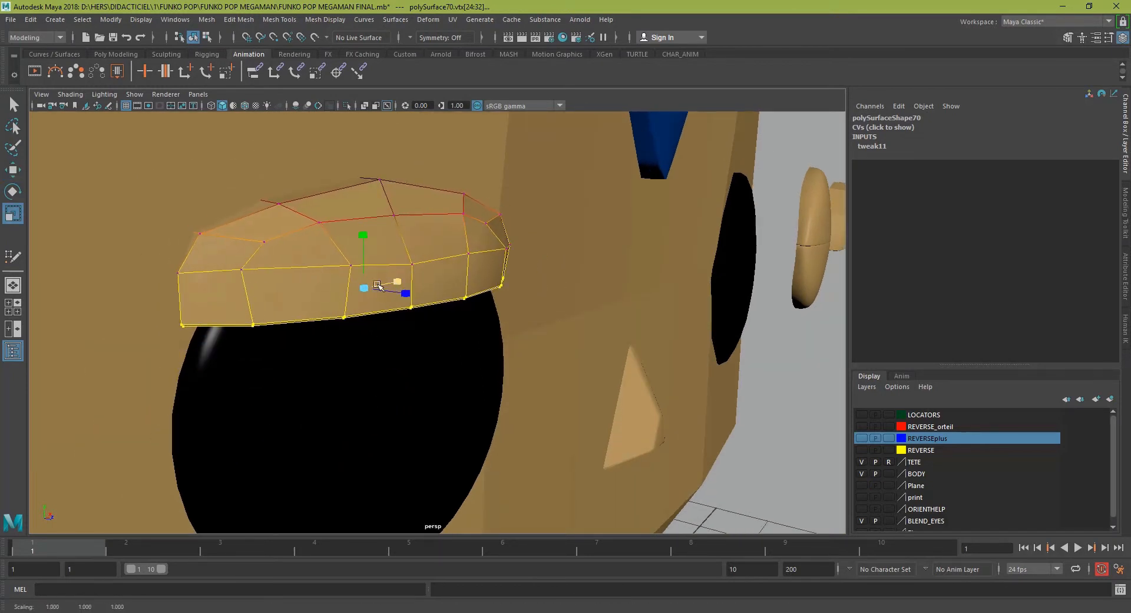
key(f)
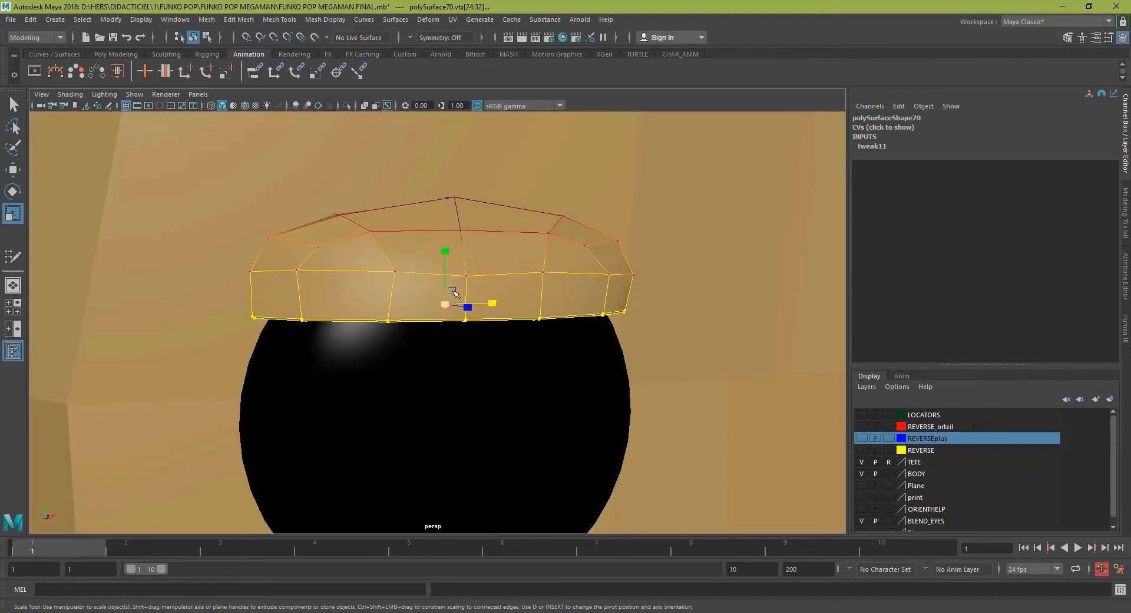
key(e)
mouse_move(464, 281)
mouse_down()
mouse_move(461, 258)
mouse_move(461, 270)
mouse_move(462, 260)
mouse_move(436, 260)
mouse_move(438, 297)
mouse_move(448, 282)
mouse_up()
key(ctrl+z)
key(ctrl+z)
key(ctrl+z)
key(r)
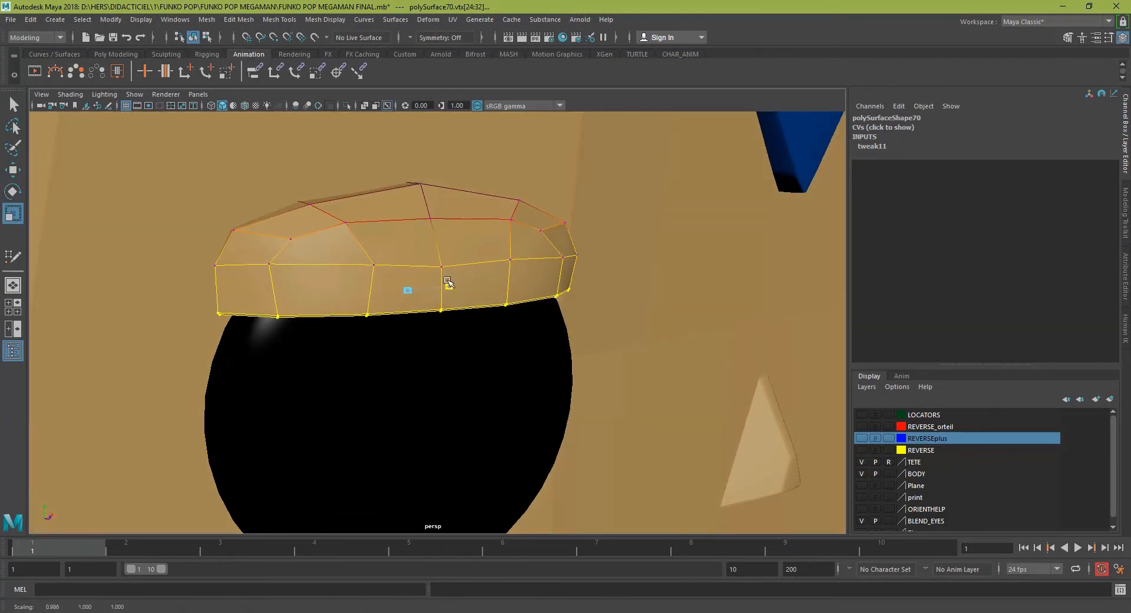
Select vertices on both sides of the eyelid and reshape the sides around the eye with soft selection.
right_drag(313, 231, 252, 231)
drag(202, 203, 413, 232)
shift+drag(727, 184, 660, 236)
alt+drag(545, 237, 588, 226)
key(ctrl+z)
key(b)
drag(480, 226, 559, 263)
alt+middle_drag(404, 265, 489, 266)
alt+right_drag(489, 266, 524, 266)
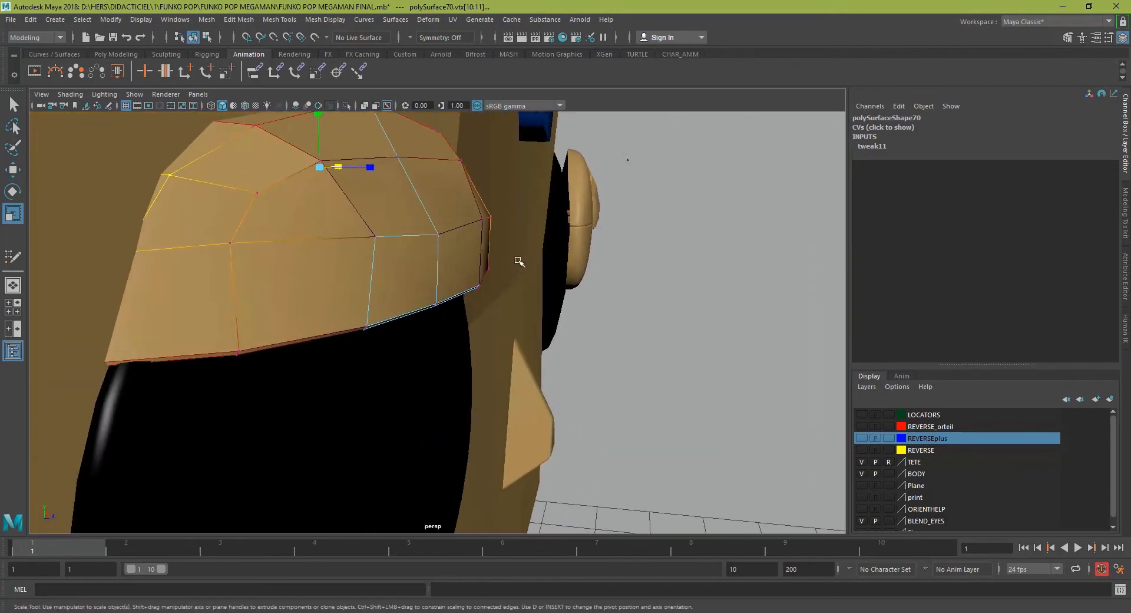
Raise two edges in the middle of the eyelid's lower border and return to object selection.
alt+drag(524, 267, 460, 296)
right_drag(426, 367, 423, 324)
click(413, 378)
shift+click(487, 400)
key(w)
alt+drag(466, 391, 446, 261)
right_drag(449, 176, 505, 158)
scroll(458, 247, down, 3)
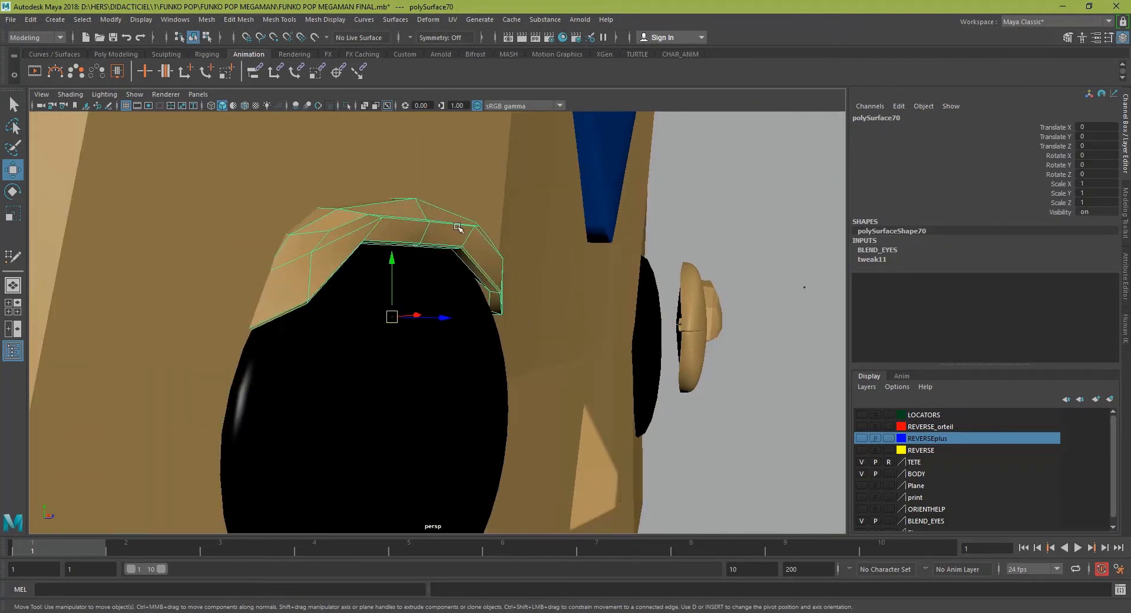
Delete the deformed eyelid and select the thin open eyelid hidden inside the head in wireframe display.
key(Delete)
key(4)
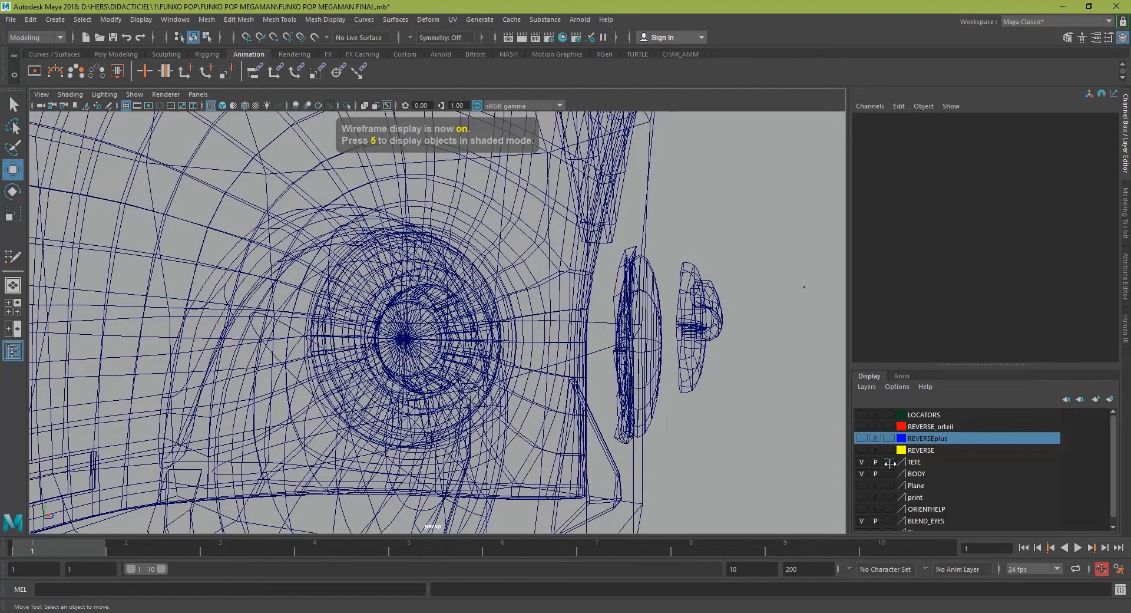
click(316, 210)
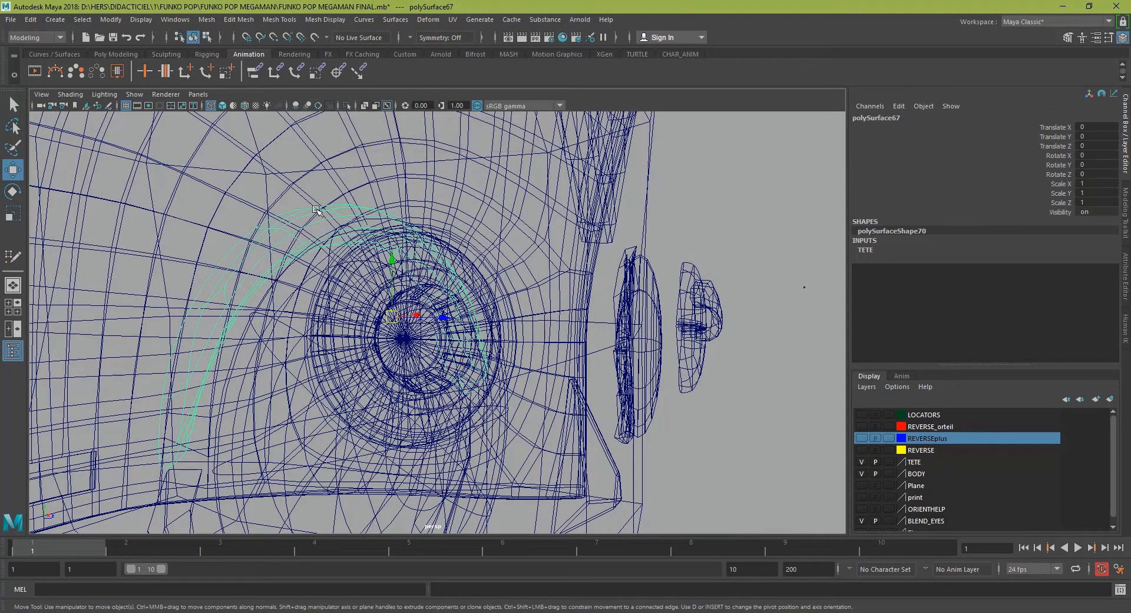
Isolate the thin open eyelid in shaded display to examine its shape, and show the whole model again.
key(ctrl+1)
key(5)
mouse_move(316, 212)
alt+mouse_down()
mouse_move(465, 435)
mouse_move(295, 447)
mouse_move(528, 442)
mouse_move(429, 424)
mouse_move(489, 393)
alt+mouse_up()
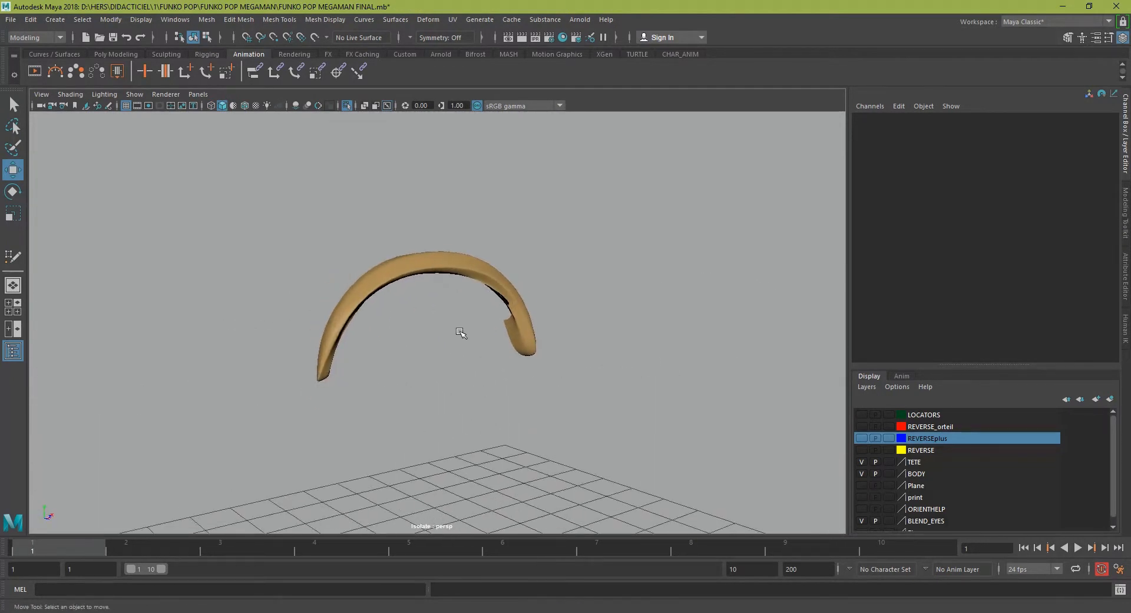
drag(463, 221, 413, 367)
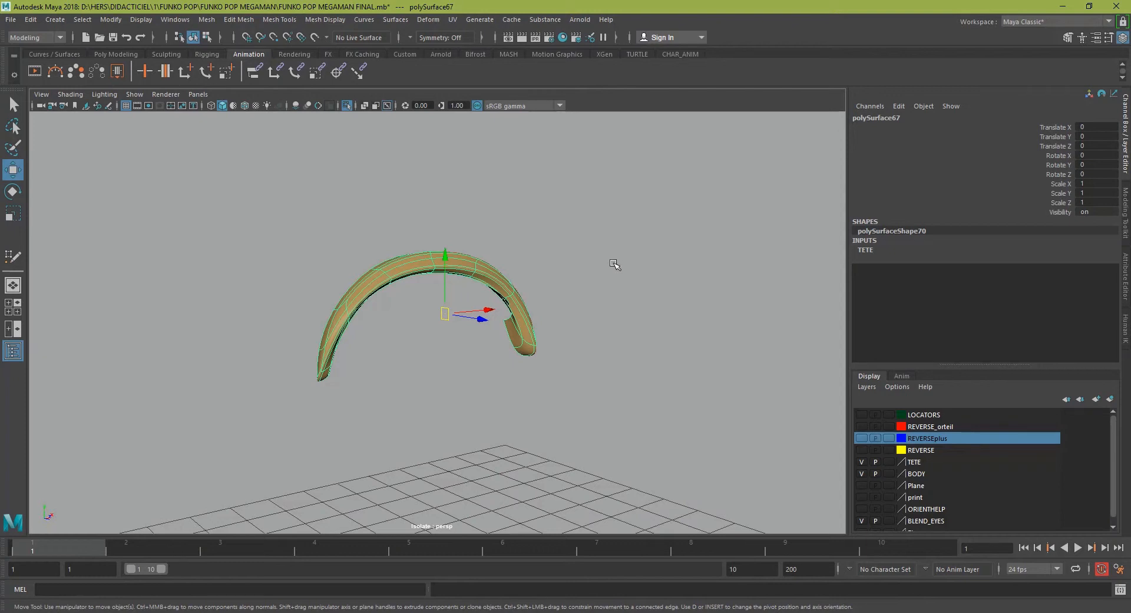
key(ctrl+1)
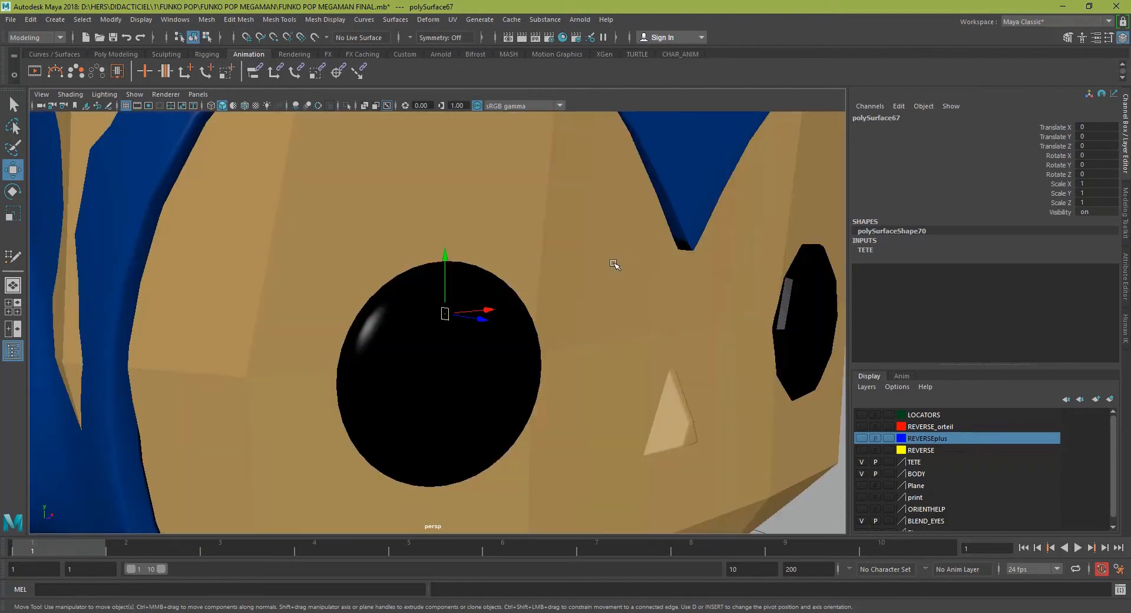
Select the closed eyelid copy beside the head, and add the thin open eyelid around the eye as the last selection.
scroll(487, 300, down, 3)
alt+middle_drag(489, 302, 613, 275)
alt+drag(614, 275, 597, 271)
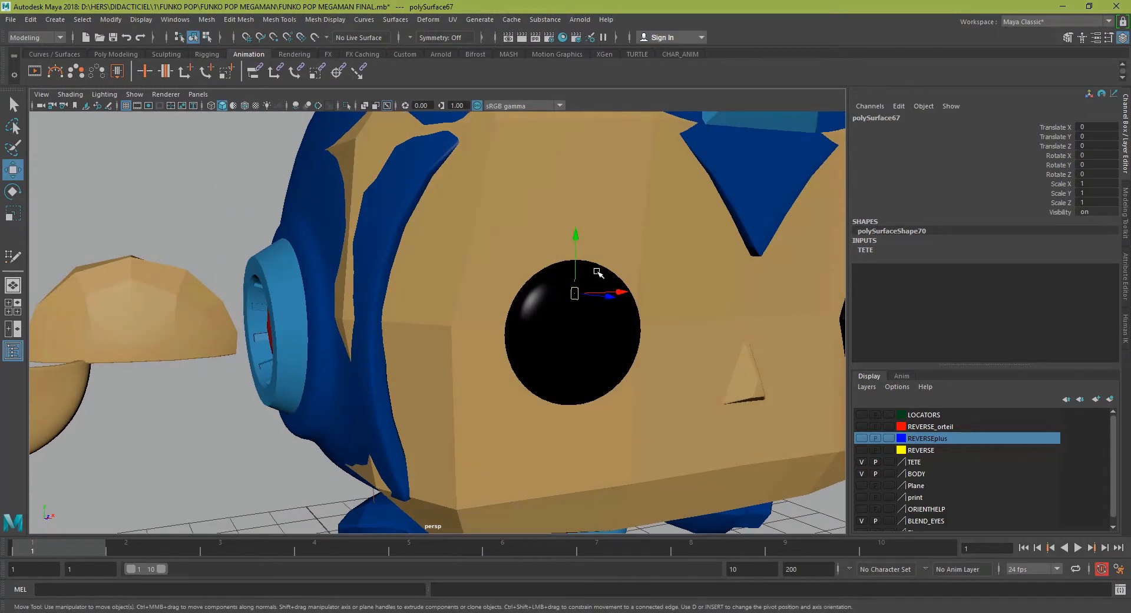
click(172, 321)
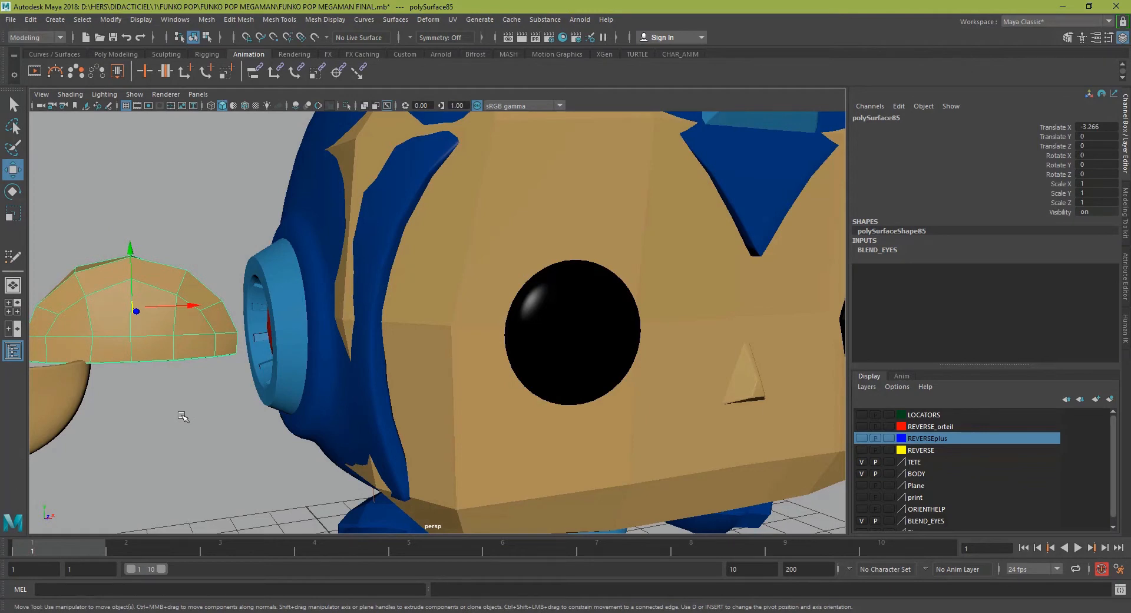
key(4)
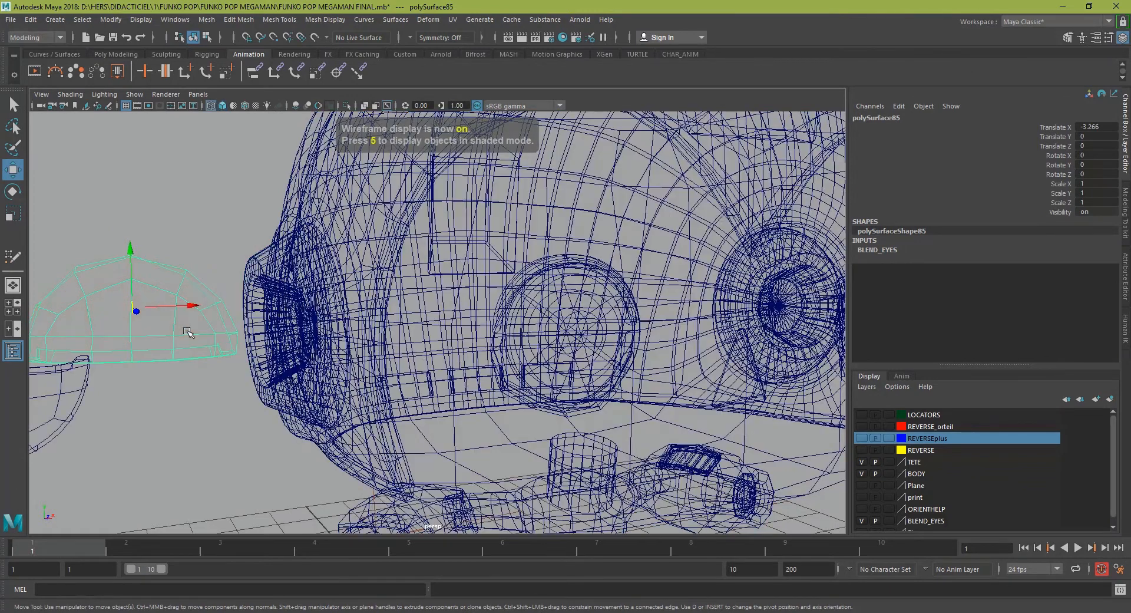
shift+click(581, 254)
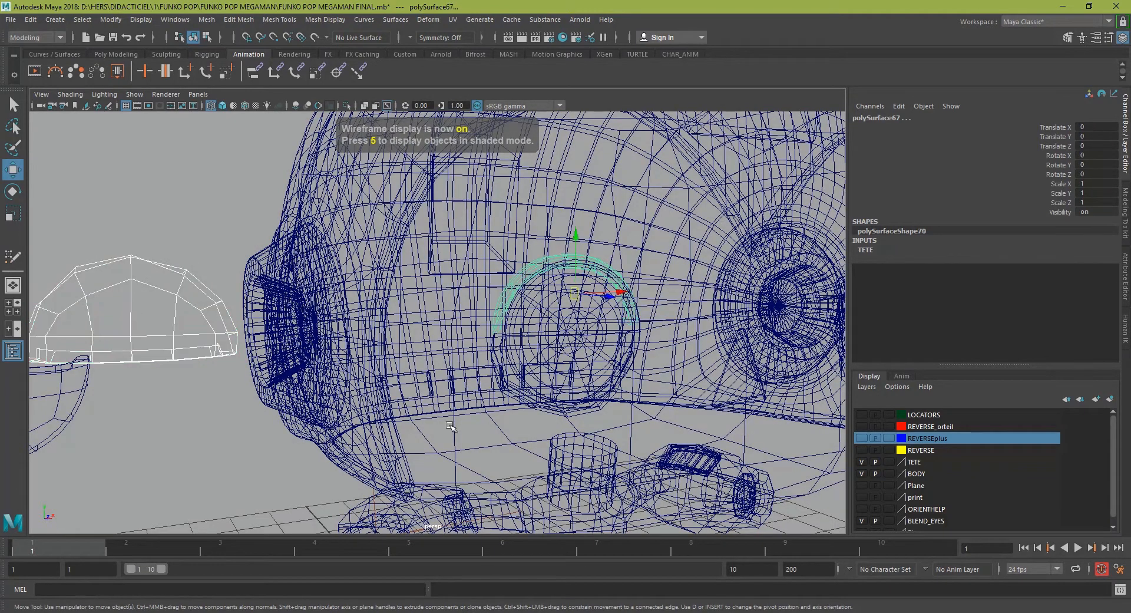
key(f)
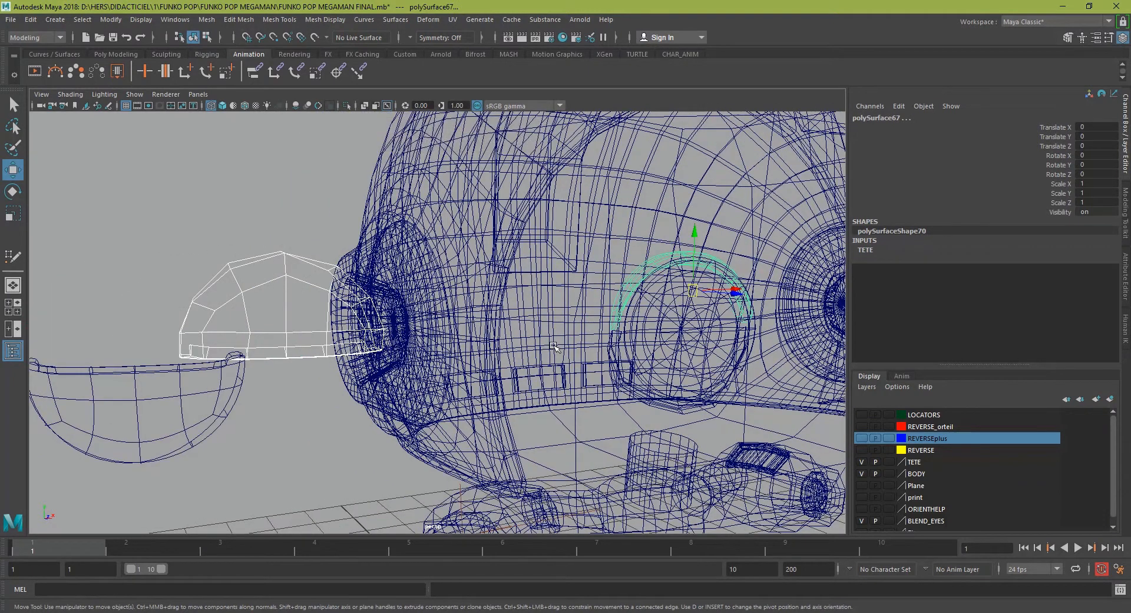
Create a blend shape from the closed eyelid to the open eyelid with the node name EYE R.
click(34, 37)
click(31, 71)
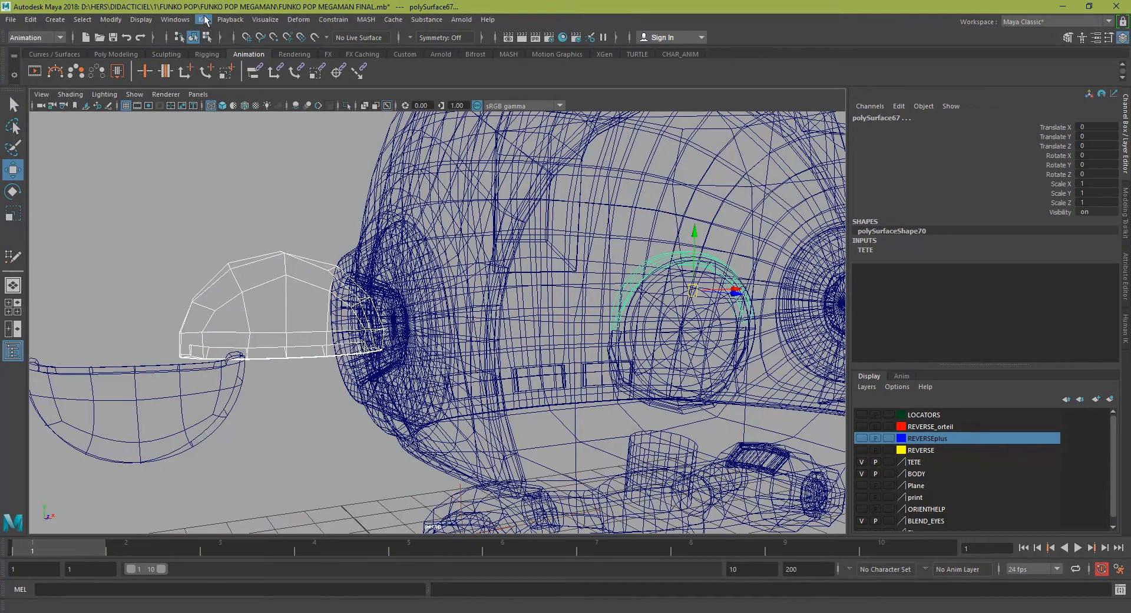
click(298, 19)
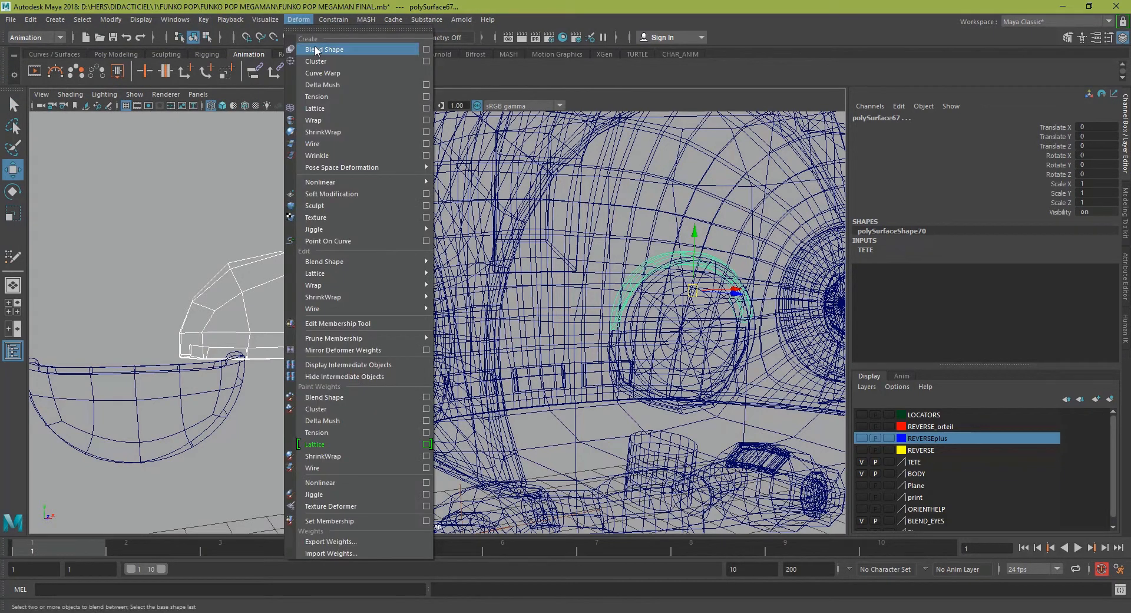
click(425, 48)
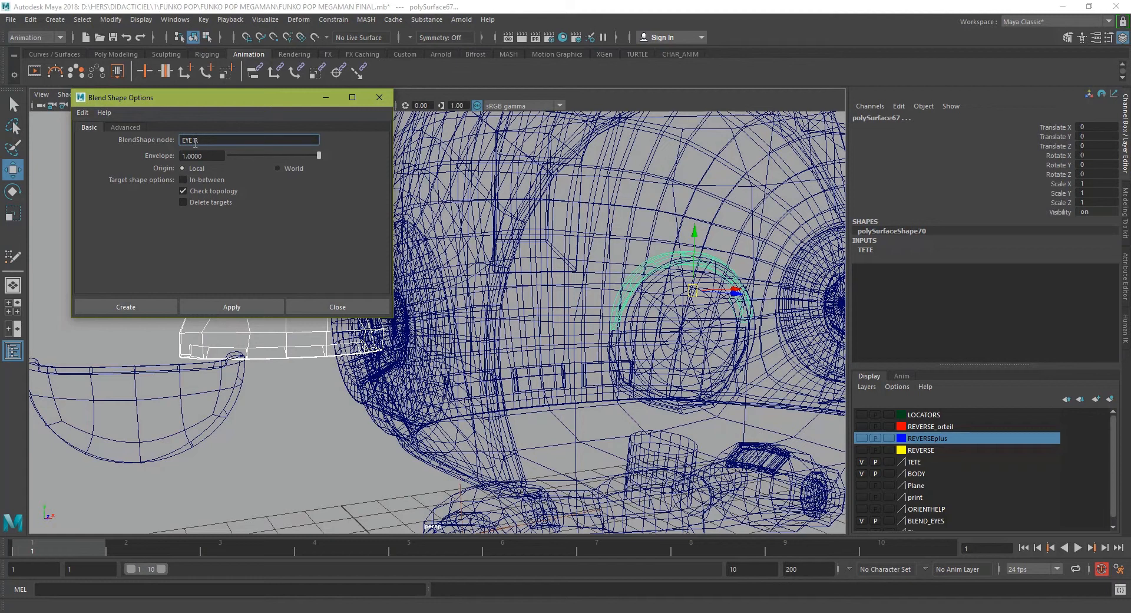
click(226, 307)
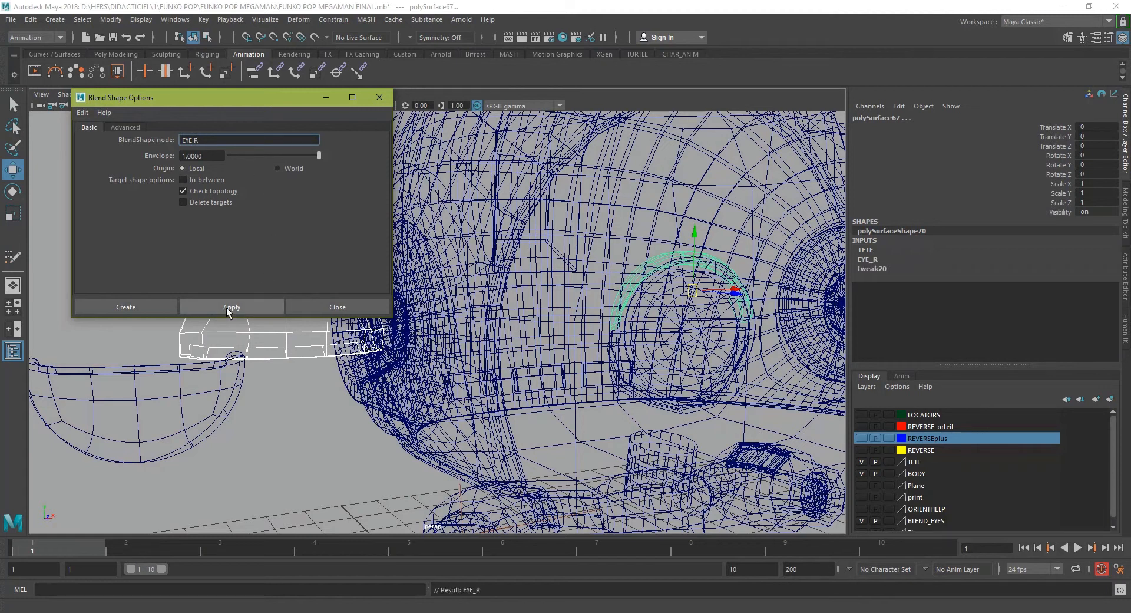
Close the blend shape options, clear the selection and return the model to shaded display.
click(366, 305)
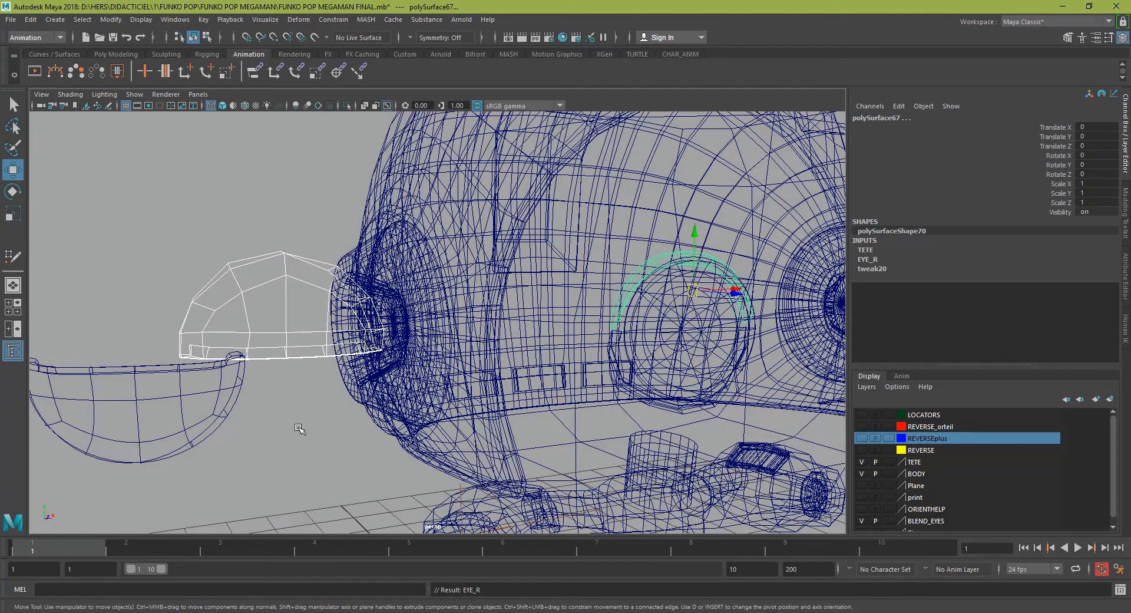
click(292, 333)
scroll(296, 359, down, 3)
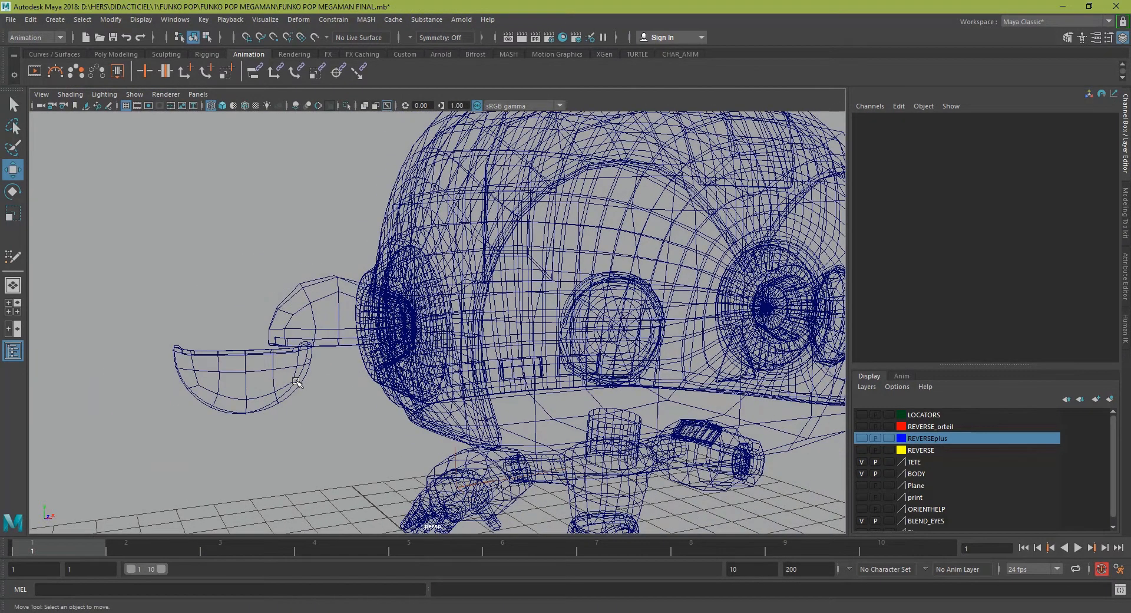
key(5)
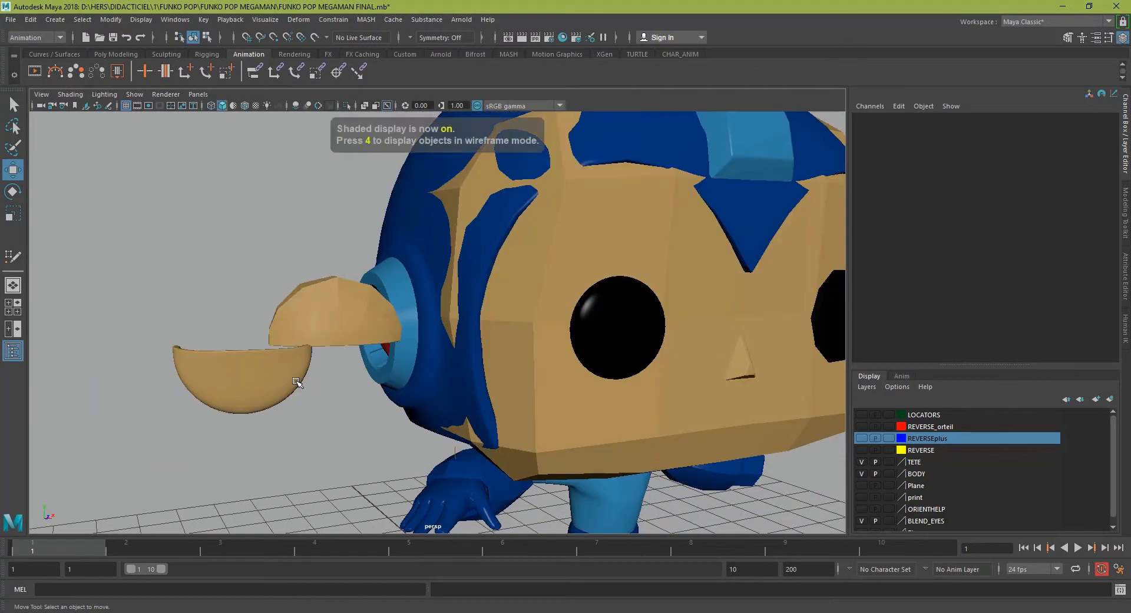
Open the Shape Editor beside the head and set the weight of the EYE_R target polySurface85 to about 0.43.
click(179, 24)
mouse_move(236, 84)
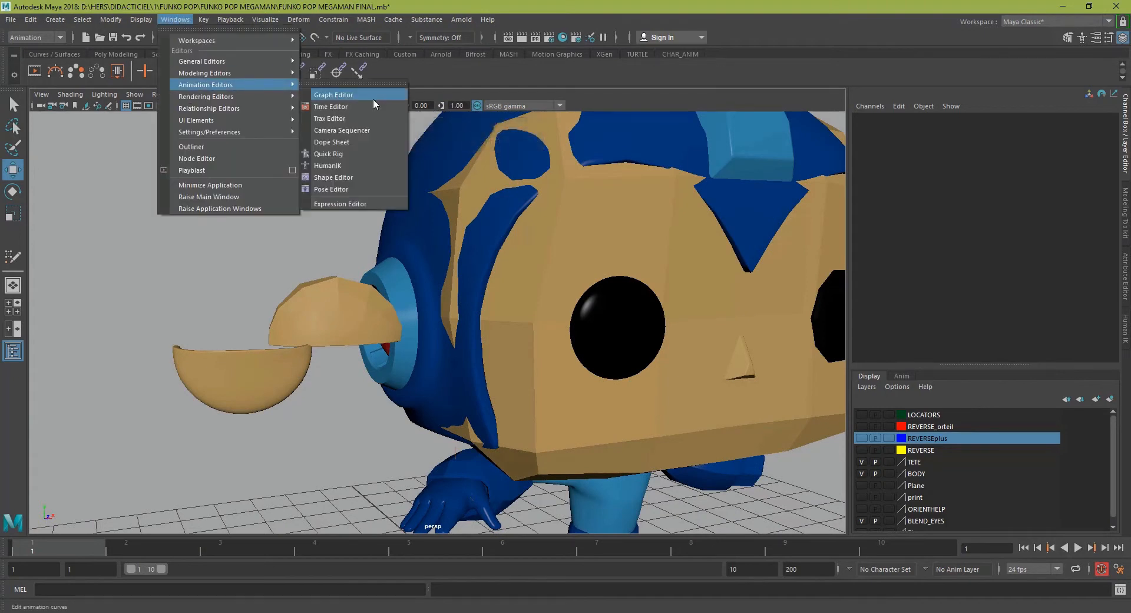
click(362, 178)
drag(199, 320, 877, 118)
drag(848, 187, 753, 232)
mouse_move(878, 238)
mouse_down()
mouse_move(935, 235)
mouse_move(891, 231)
mouse_up()
Examine the partly closed eyelid around the eye from several angles in wireframe and shaded display.
scroll(553, 290, up, 4)
alt+middle_drag(590, 285, 334, 315)
key(5)
key(4)
key(5)
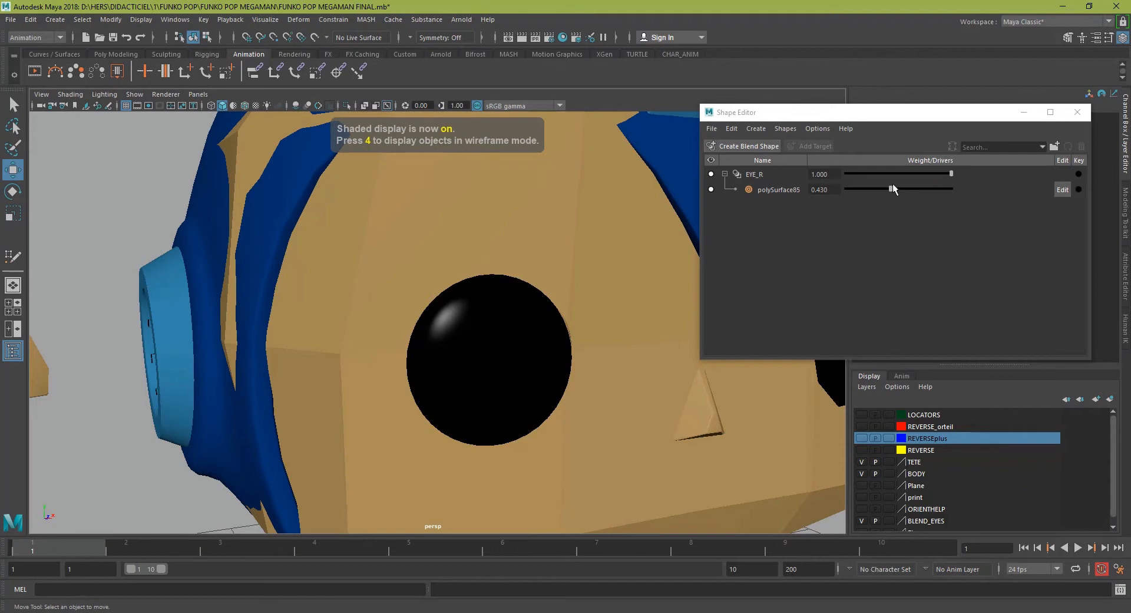
scroll(485, 369, down, 5)
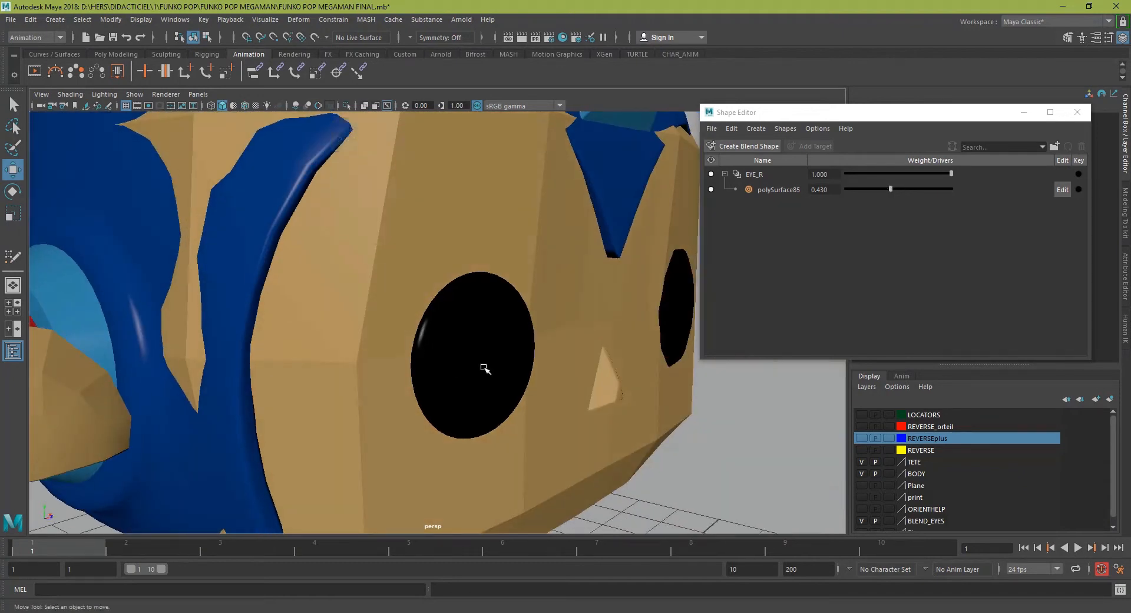
key(4)
alt+drag(465, 339, 622, 344)
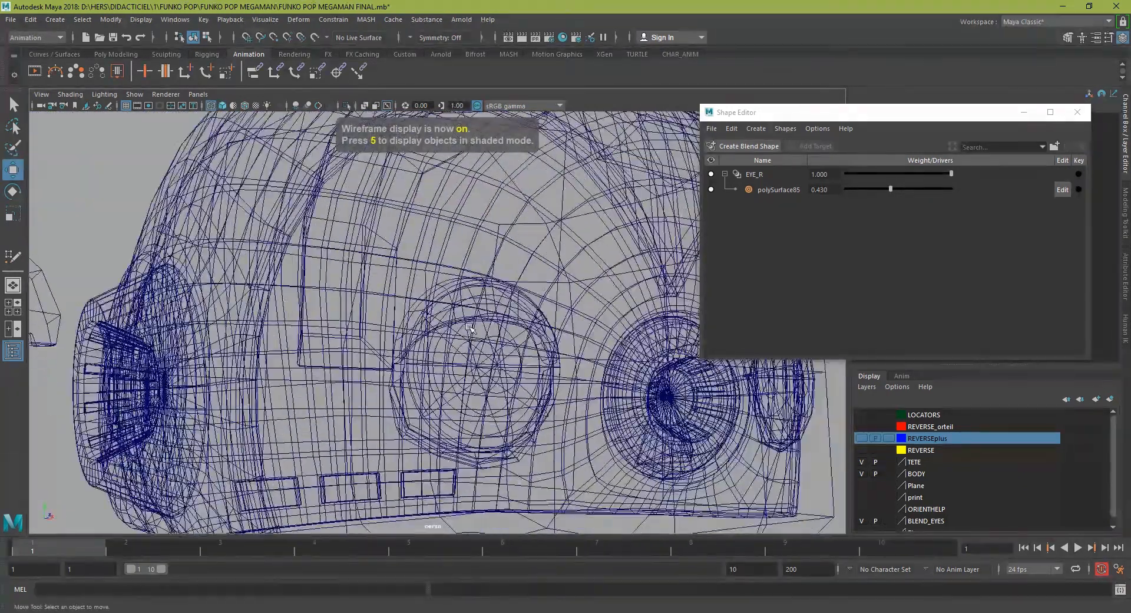
scroll(622, 344, up, 4)
key(5)
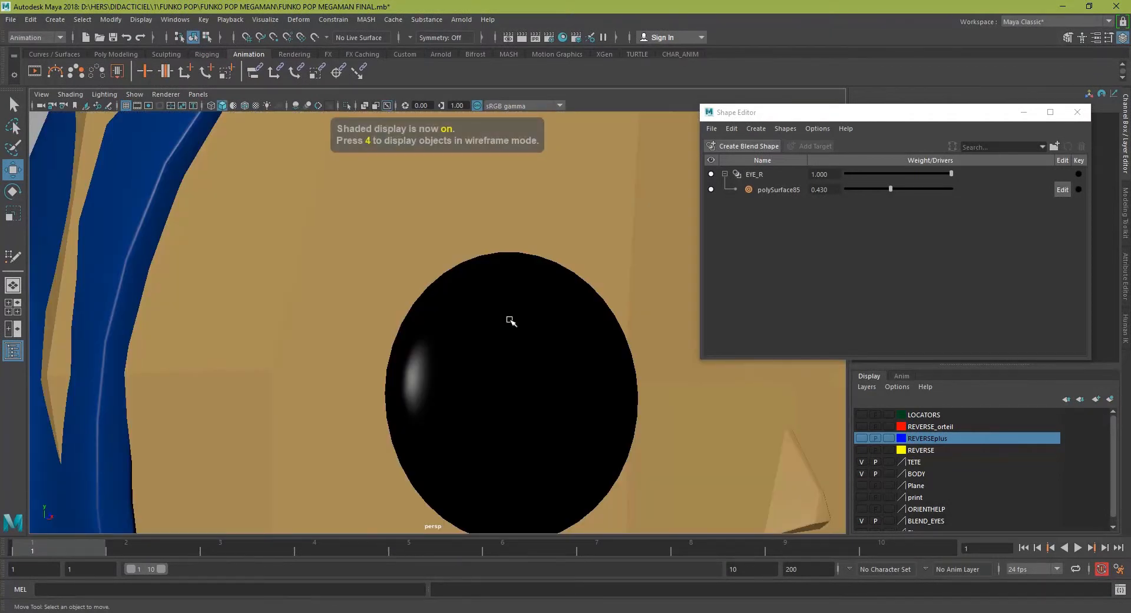
Select the polySurface85 target and the matching closed eyelid copy beside the head, and keep the Shape Editor clear of the channel values.
click(787, 189)
scroll(306, 301, down, 5)
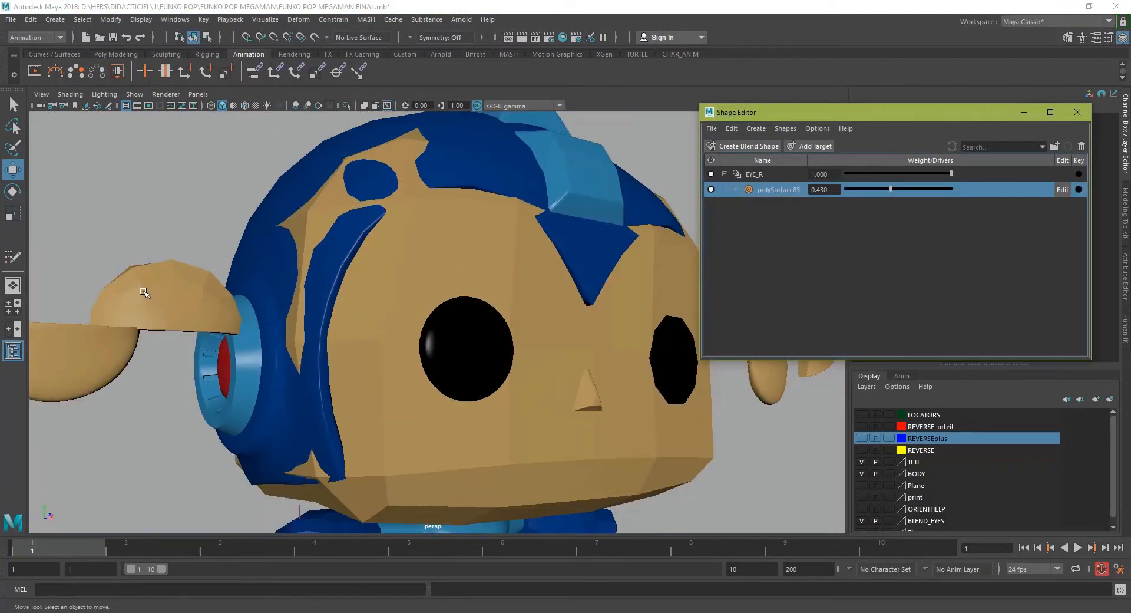
click(156, 297)
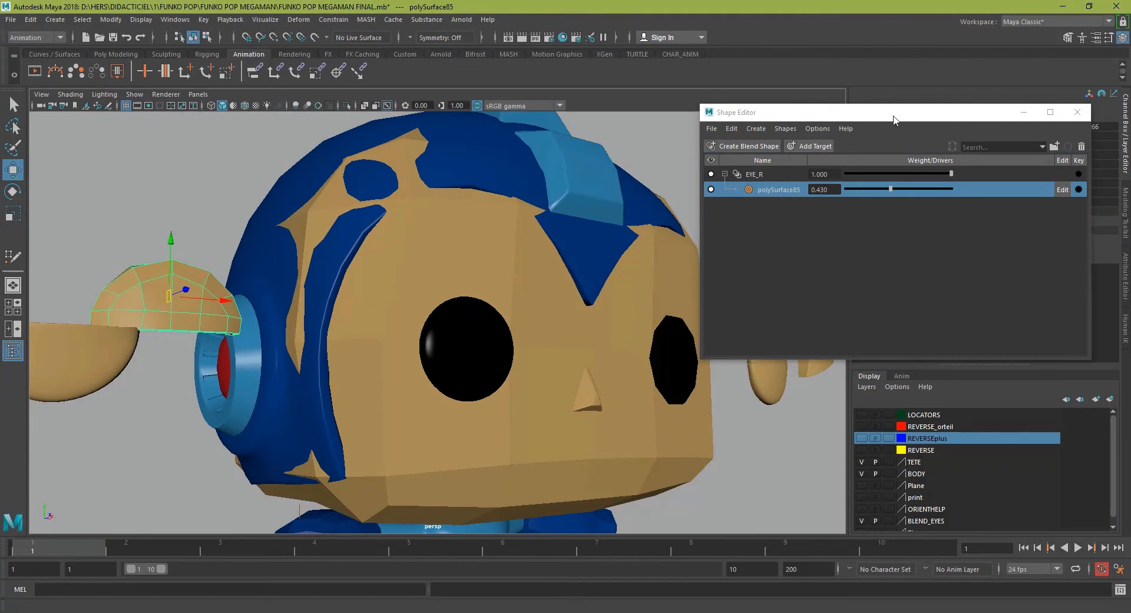
drag(893, 120, 861, 276)
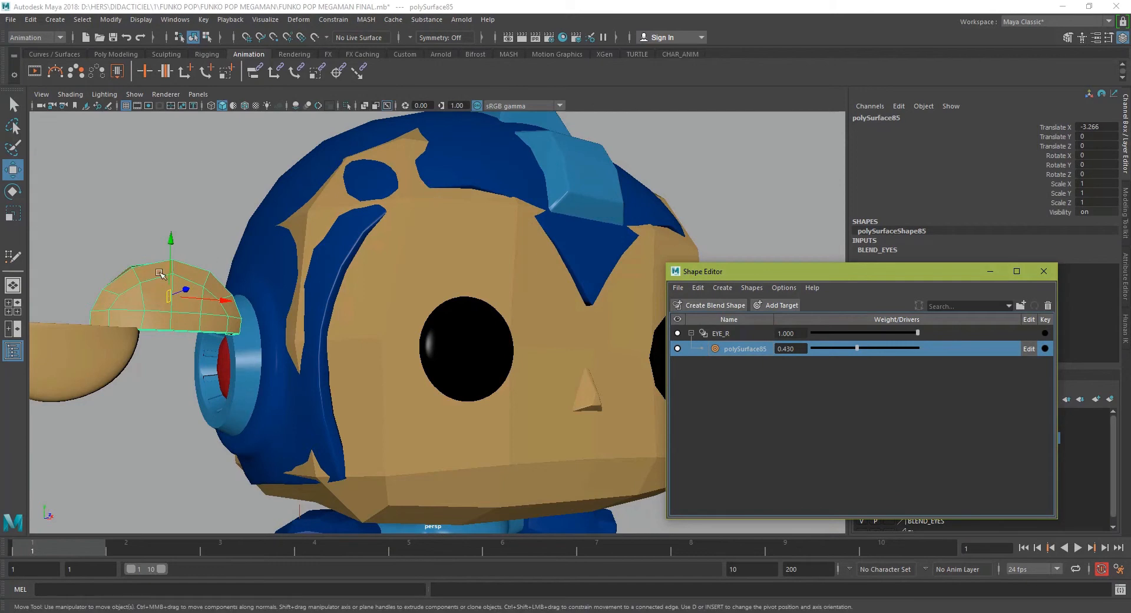
Select the partly closed eyelid over the eyeball in wireframe display.
scroll(549, 360, up, 2)
scroll(549, 361, up, 1)
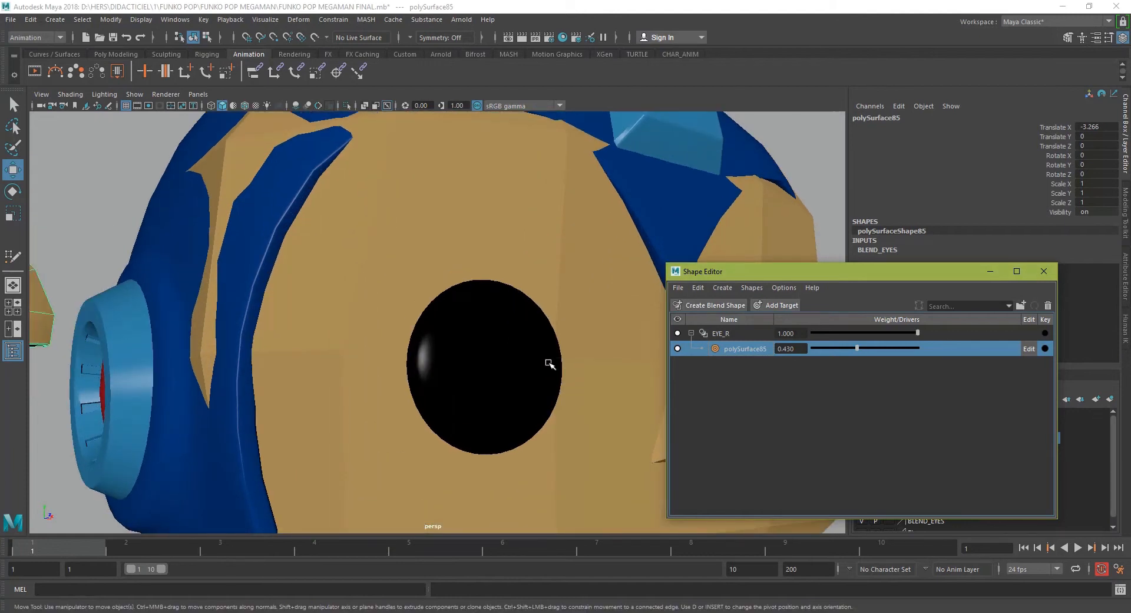
click(558, 362)
key(4)
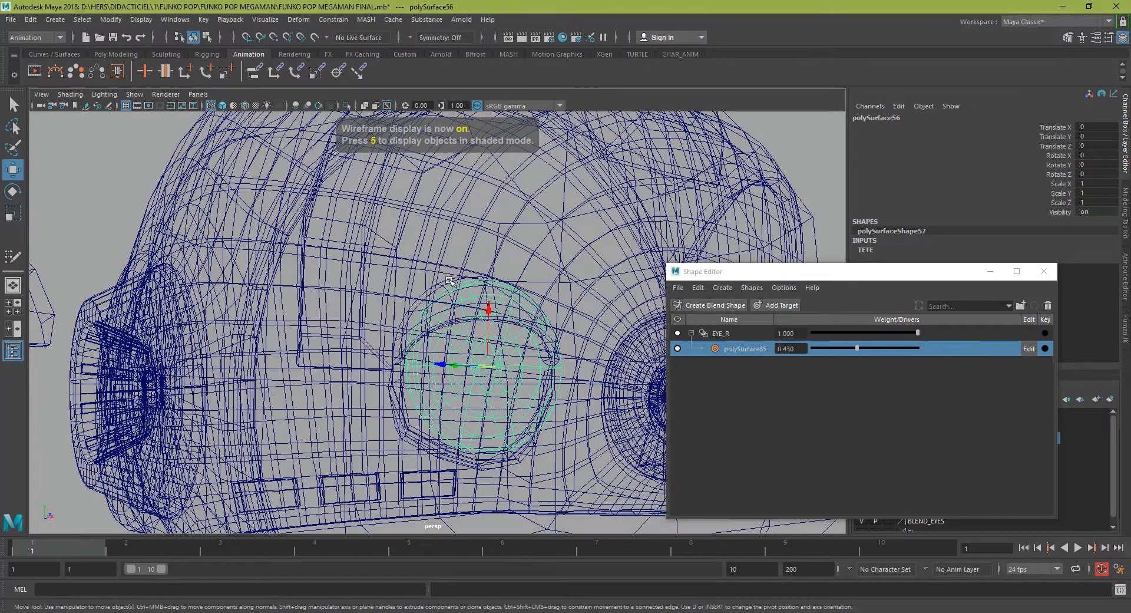
click(449, 281)
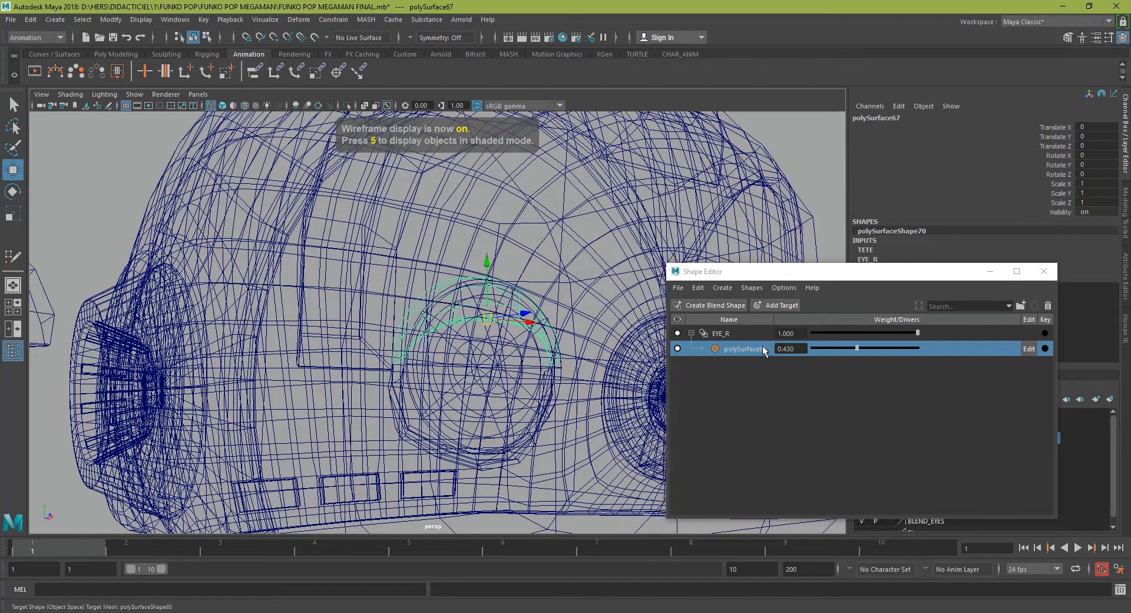
Set the polySurface85 weight to 0.475 and add an in-between target at that weight.
click(858, 348)
drag(859, 356, 861, 357)
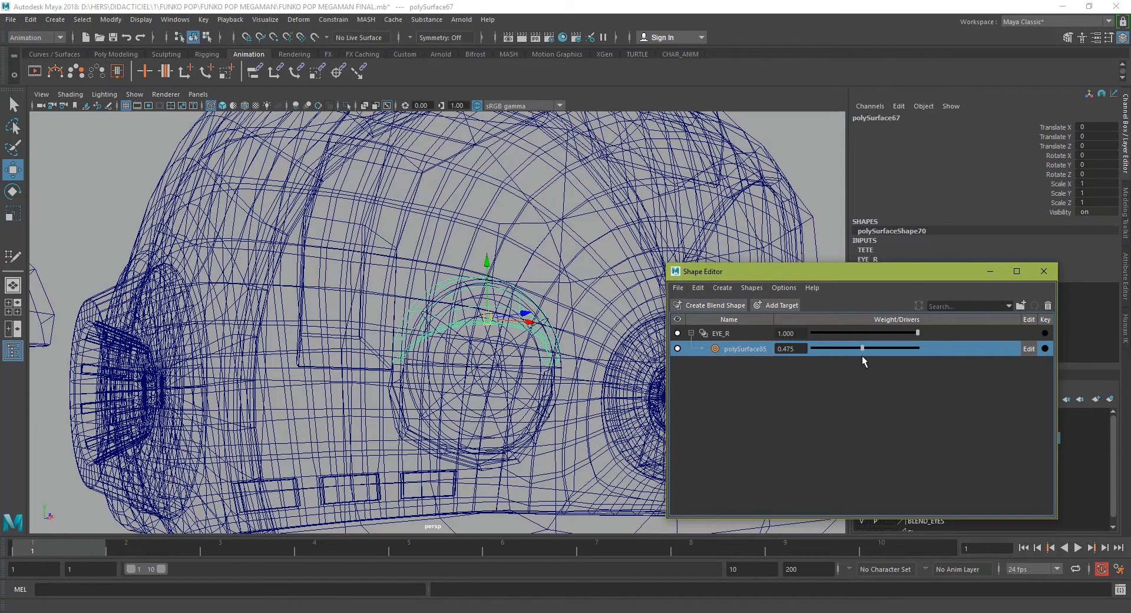
scroll(560, 359, up, 4)
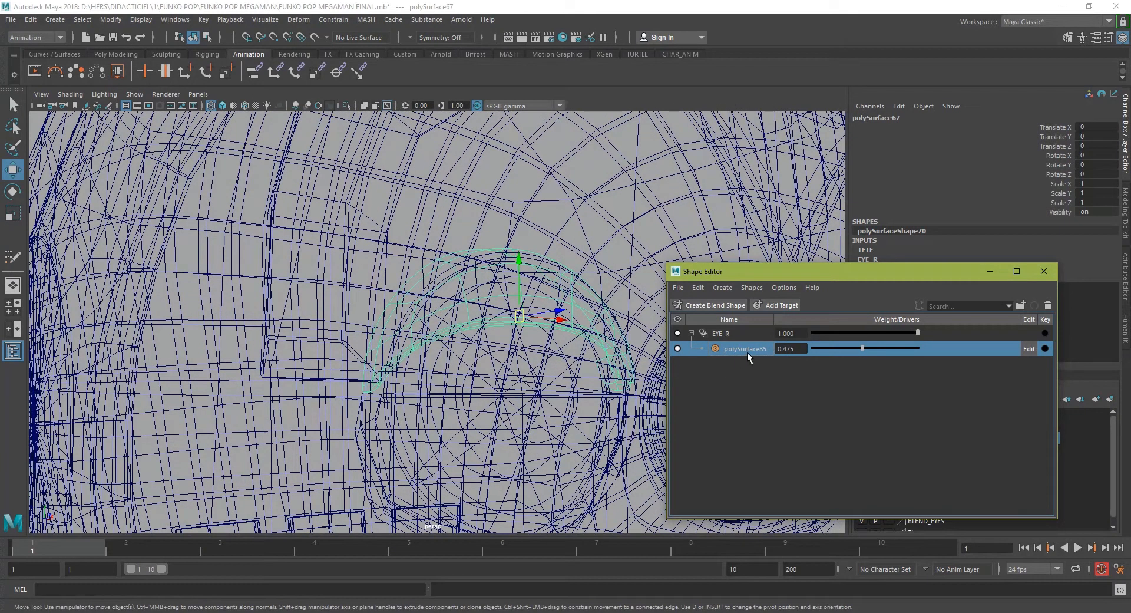
right_click(751, 349)
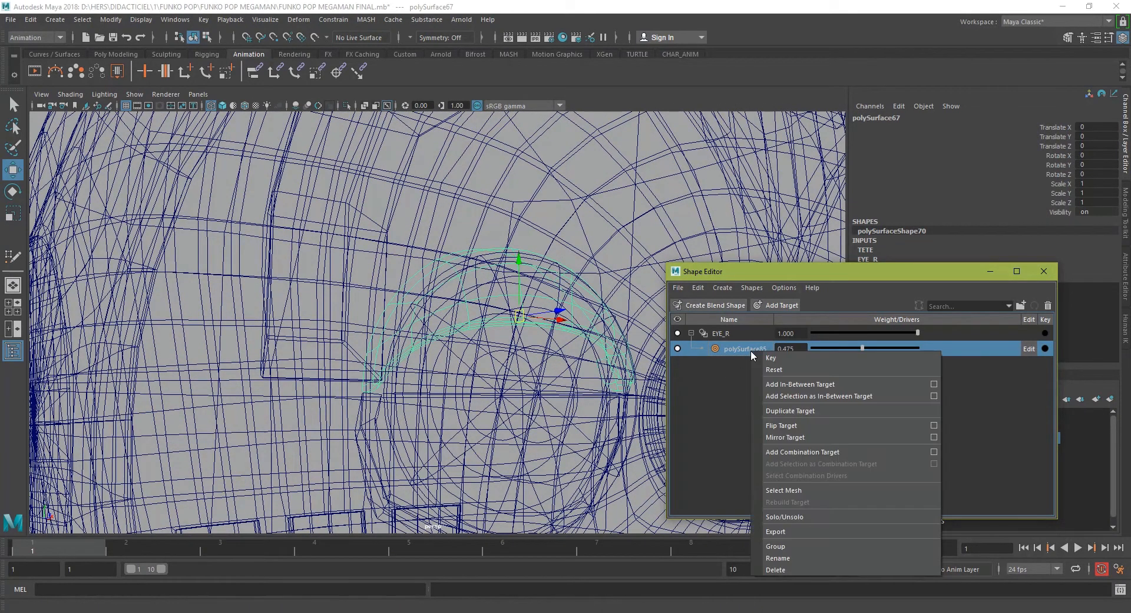
click(801, 383)
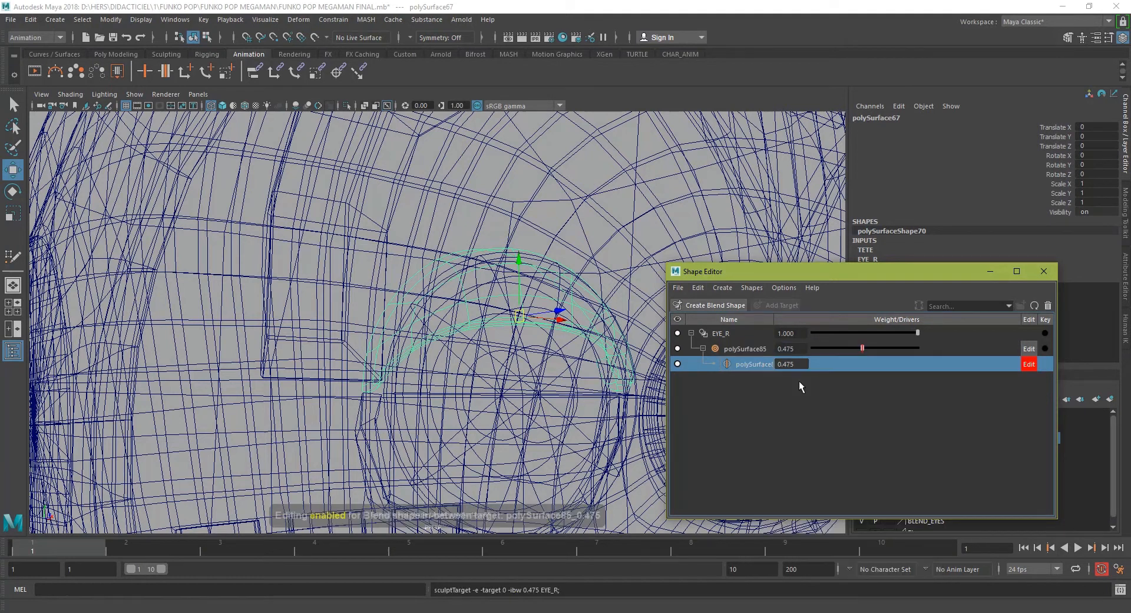
Select the eyeball, put it on a new display layer and set that layer to reference so it cannot be selected.
alt+middle_drag(590, 324, 548, 337)
scroll(547, 336, up, 3)
alt+drag(466, 288, 454, 347)
right_drag(449, 331, 333, 402)
click(426, 334)
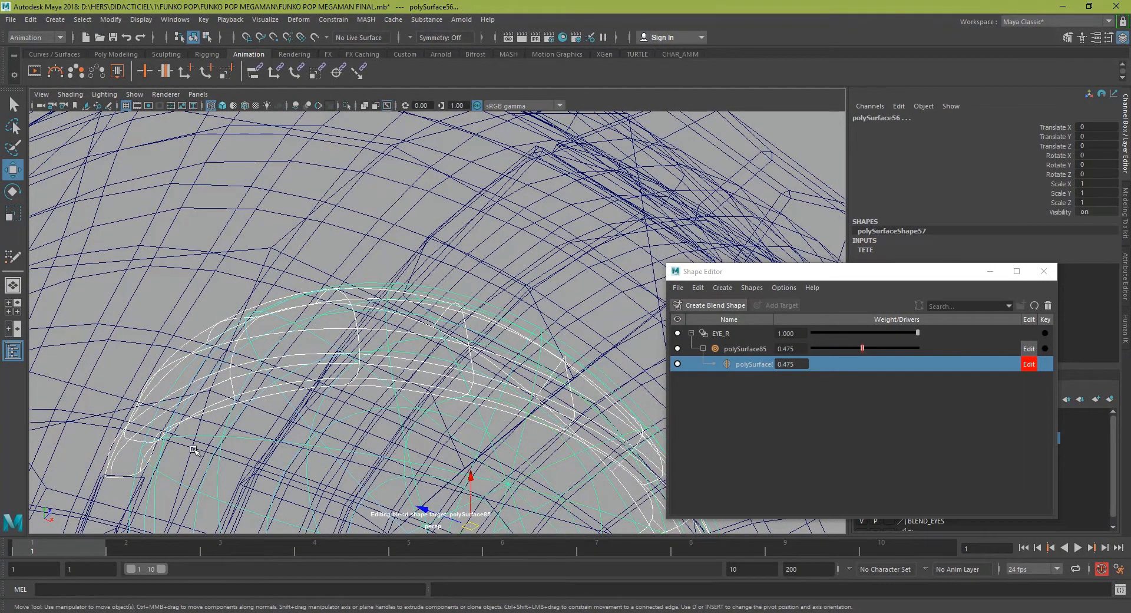
click(1111, 397)
drag(931, 282, 841, 468)
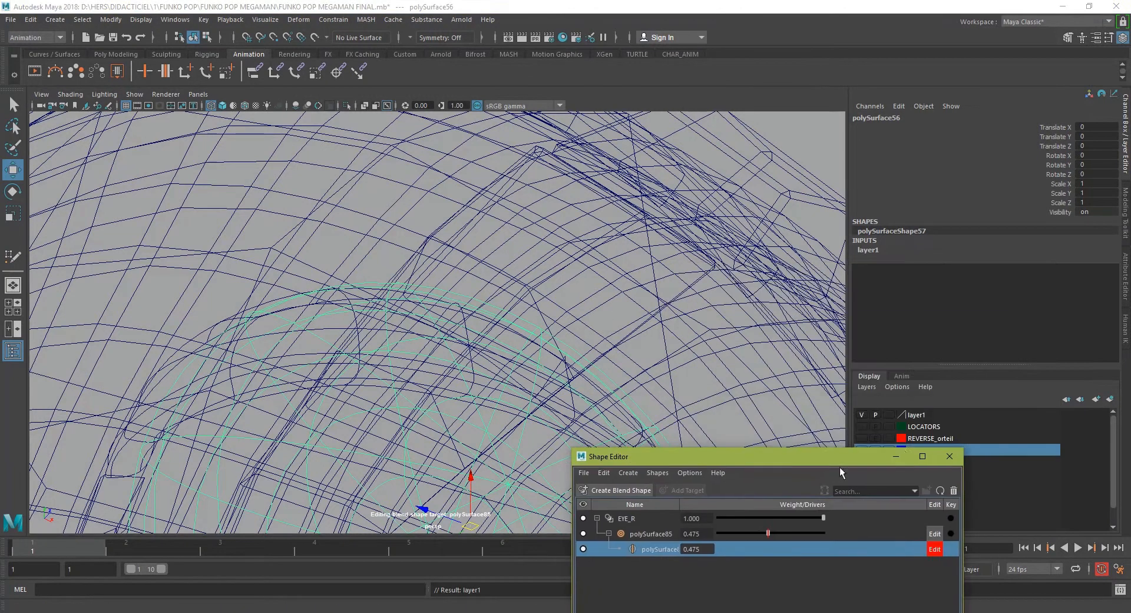
click(888, 415)
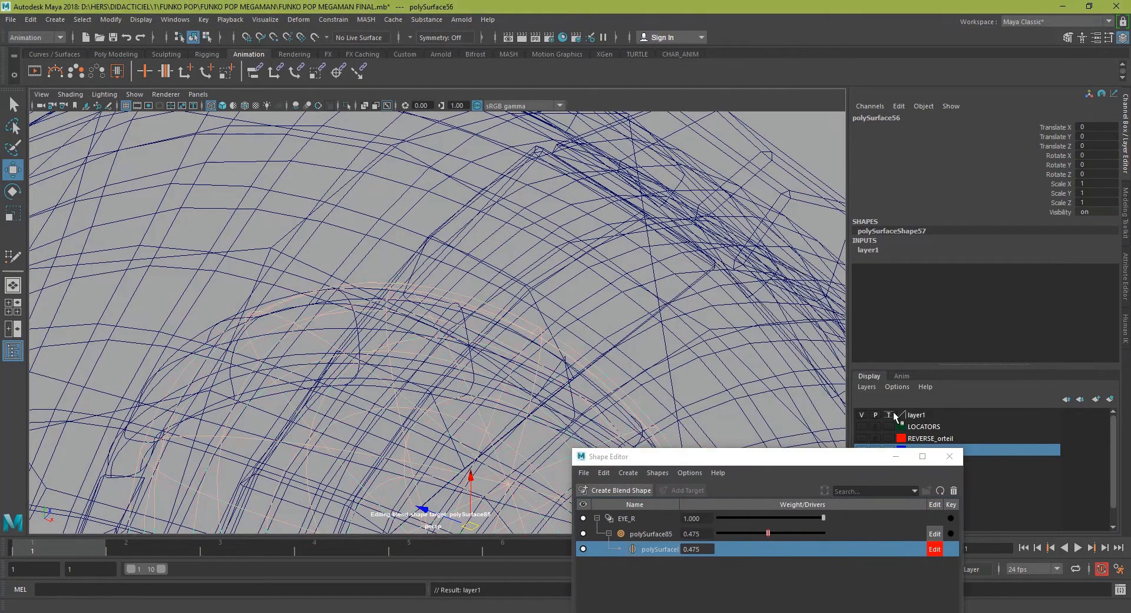
click(184, 345)
alt+drag(483, 386, 457, 330)
right_drag(440, 276, 441, 309)
right_drag(611, 219, 673, 203)
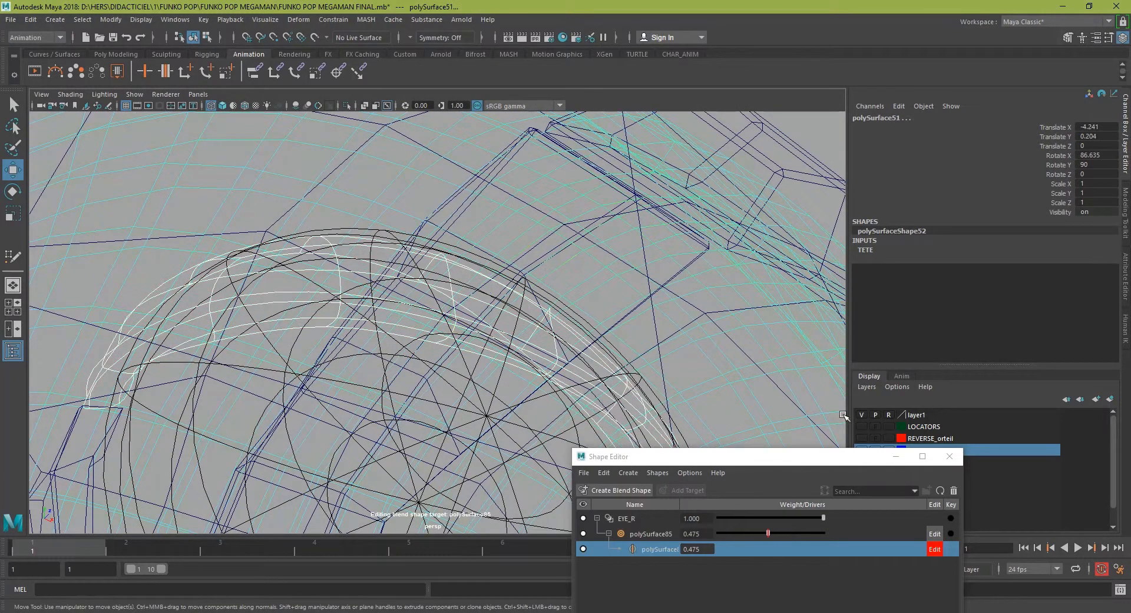
drag(825, 460, 709, 552)
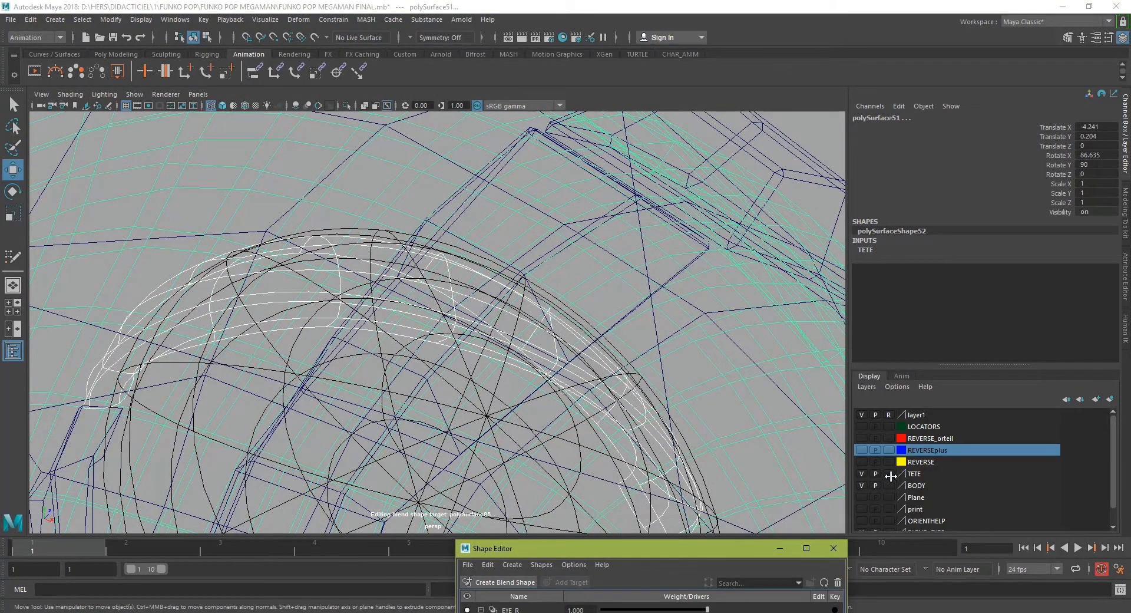
click(889, 474)
alt+drag(712, 420, 631, 385)
key(4)
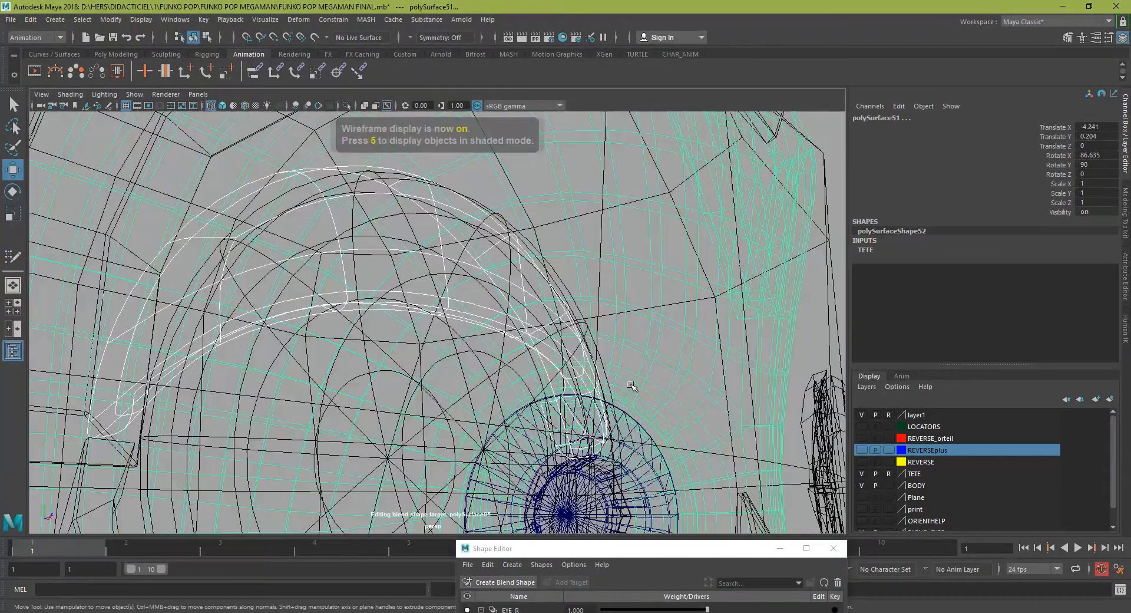
alt+drag(500, 281, 461, 265)
click(435, 301)
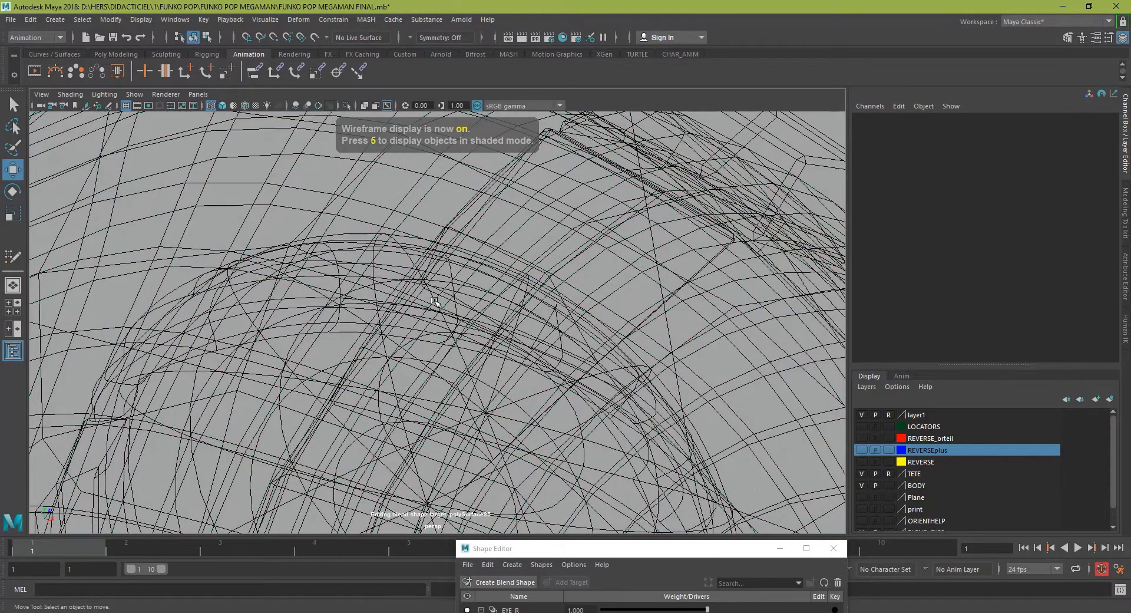
click(888, 474)
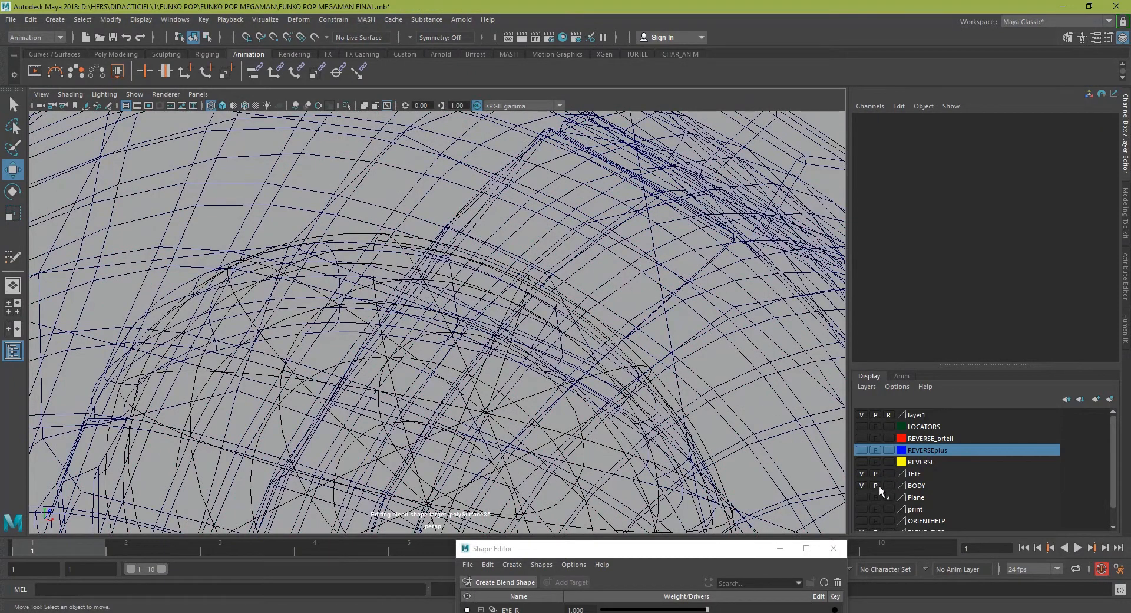
Select the head pieces around the eye, put them on a second new display layer and set it to reference.
scroll(692, 225, down, 3)
drag(538, 184, 476, 194)
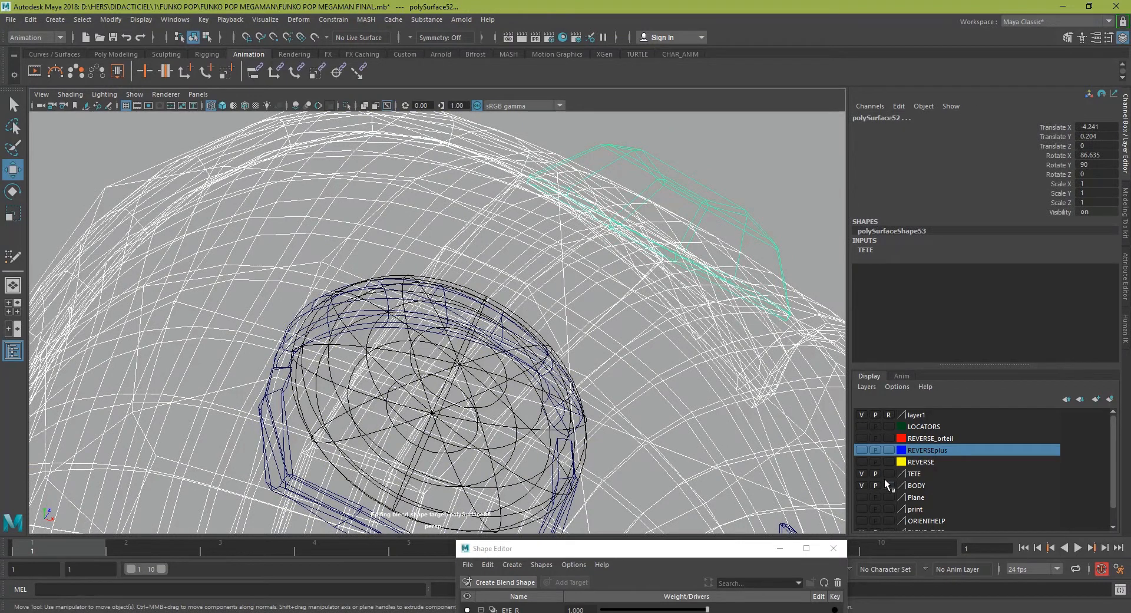
click(1112, 400)
click(889, 414)
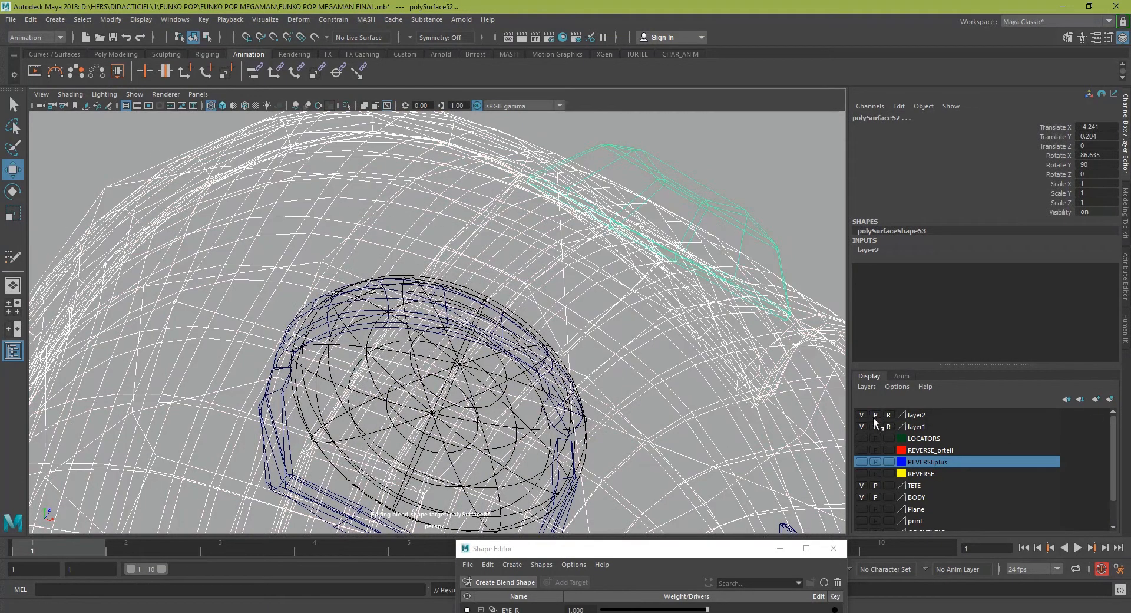
Switch the partly closed eyelid to face component mode and select a face on its lower rim.
click(390, 310)
scroll(412, 312, up, 5)
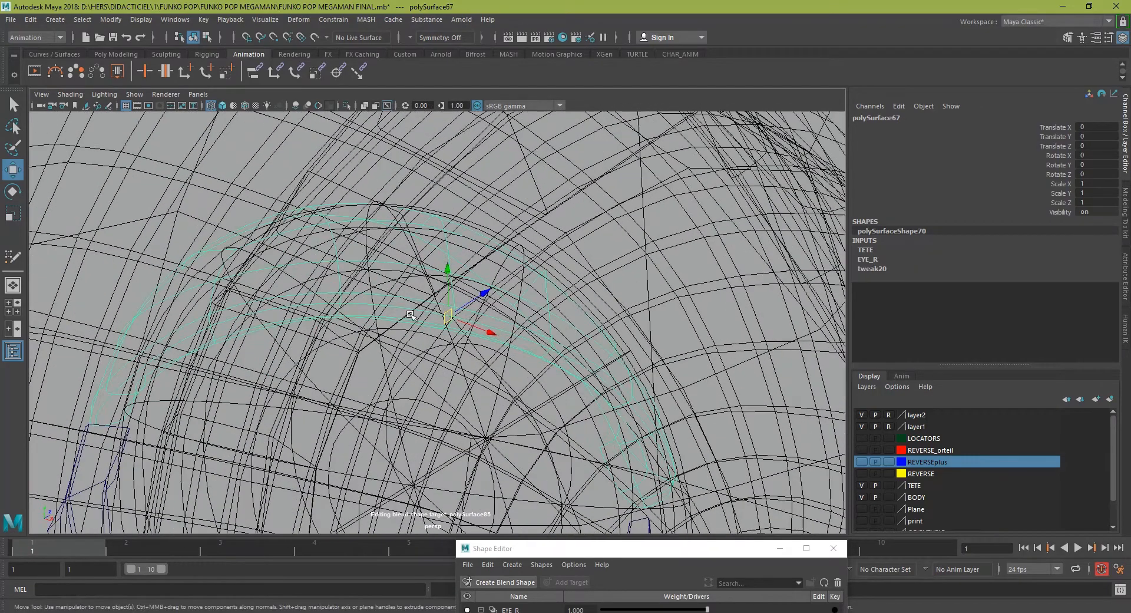
right_click(433, 316)
click(430, 317)
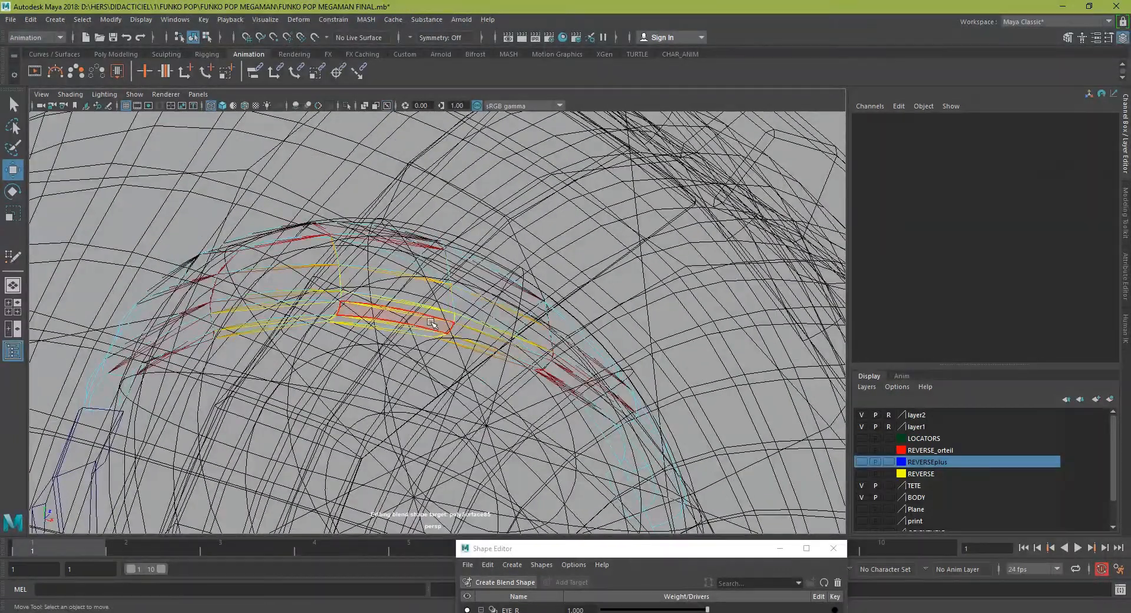
click(432, 323)
Examine how the eyelid surface sits against the eyeball in shaded and wireframe display.
alt+drag(524, 379, 664, 393)
key(5)
mouse_move(521, 292)
alt+mouse_down()
mouse_move(498, 309)
mouse_move(549, 315)
mouse_move(462, 288)
mouse_move(682, 296)
mouse_move(516, 322)
mouse_move(498, 313)
mouse_move(558, 312)
mouse_move(548, 313)
alt+mouse_up()
scroll(494, 316, up, 3)
key(4)
key(b)
key(5)
scroll(536, 312, down, 2)
Select neighbouring edges on the upper eyelid, turn off soft selection and raise them to cover the exposed part of the eyeball.
alt+drag(501, 260, 454, 275)
alt+middle_drag(455, 275, 442, 318)
right_drag(423, 281, 420, 222)
click(422, 284)
shift+click(484, 271)
alt+drag(398, 295, 457, 250)
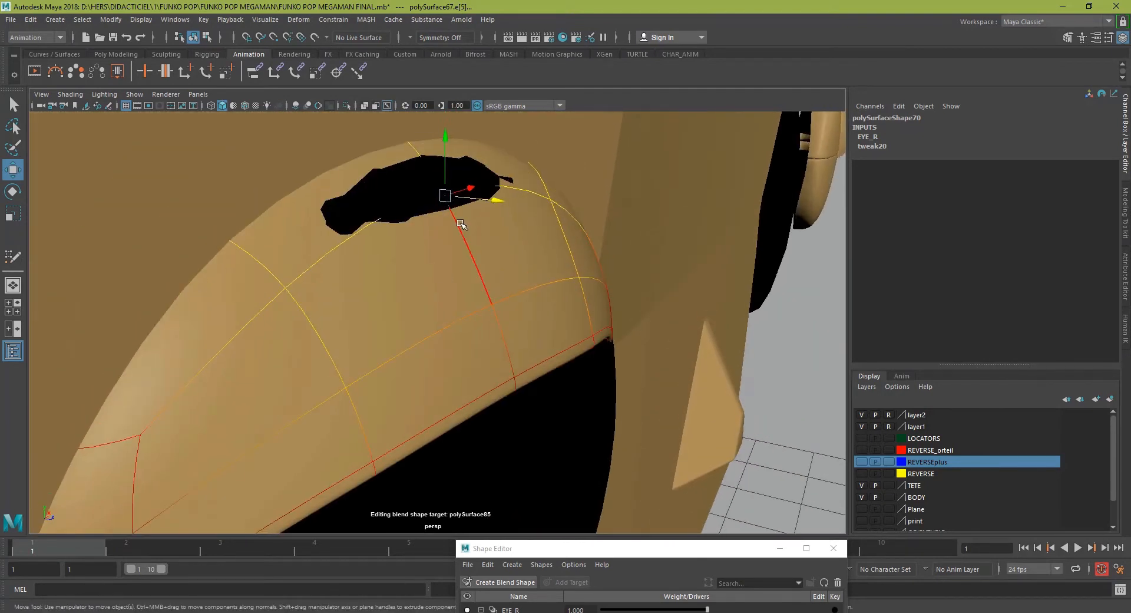
key(b)
drag(449, 199, 449, 185)
scroll(457, 187, down, 3)
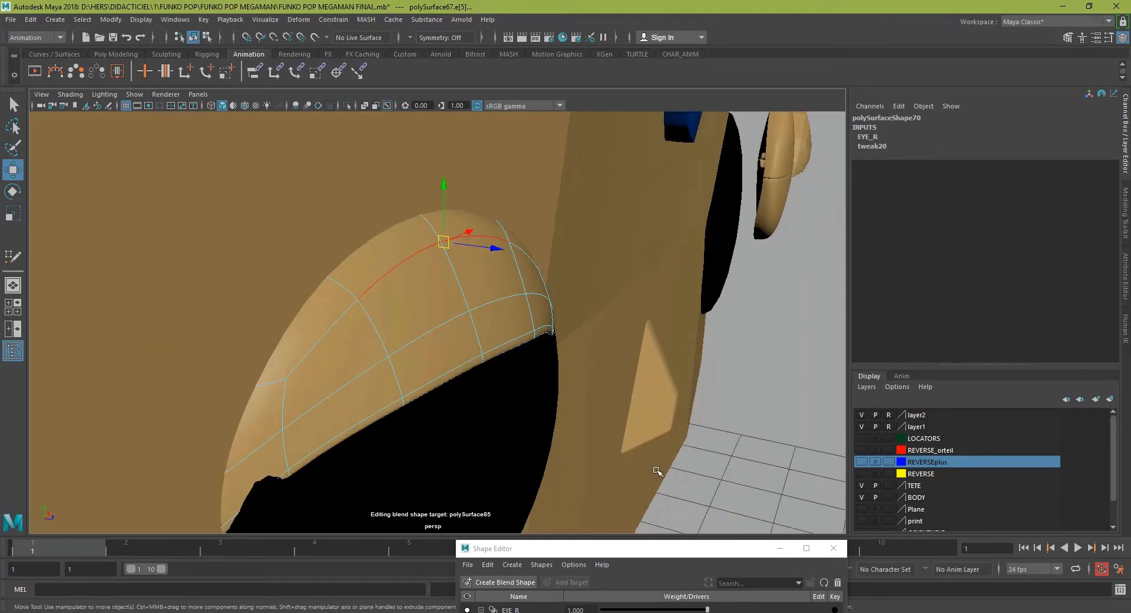
Bring the Shape Editor back beside the eyelid and examine the lid's lower rim and corners around the eyeball.
drag(668, 552, 809, 166)
scroll(457, 299, down, 4)
alt+drag(457, 298, 433, 268)
scroll(524, 341, up, 2)
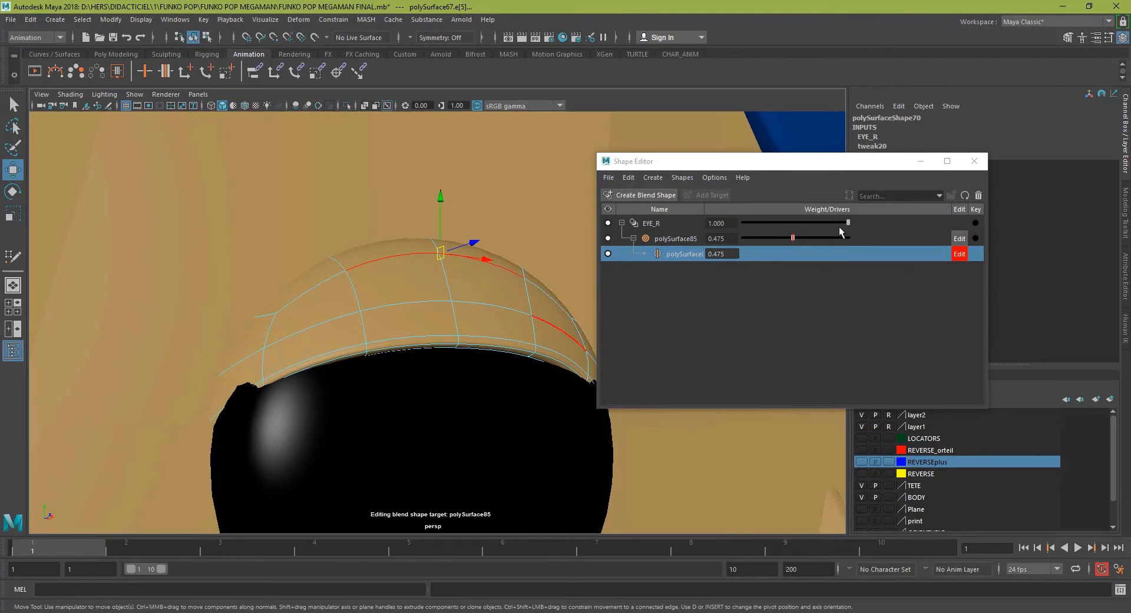
drag(847, 225, 792, 244)
alt+drag(345, 392, 379, 368)
scroll(277, 354, up, 3)
alt+middle_drag(262, 360, 289, 324)
Switch the eyelid to face mode and move the faces at its lower corners outward to cover the eyeball.
right_click(262, 270)
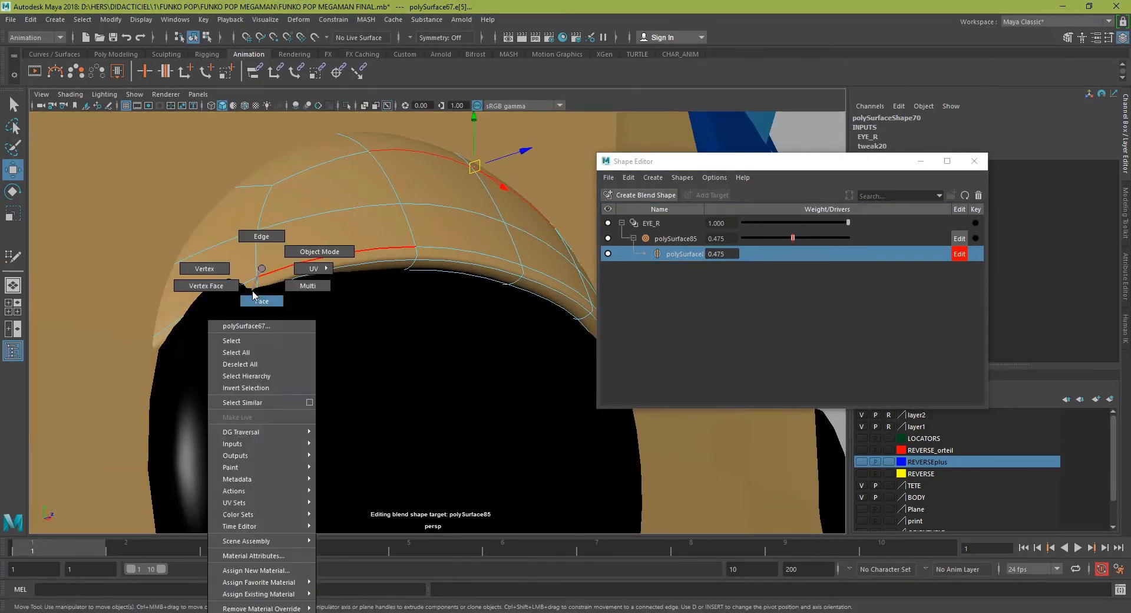
click(234, 291)
alt+drag(407, 319, 236, 335)
drag(235, 413, 230, 416)
scroll(286, 384, down, 4)
alt+drag(378, 351, 474, 324)
alt+drag(316, 336, 506, 346)
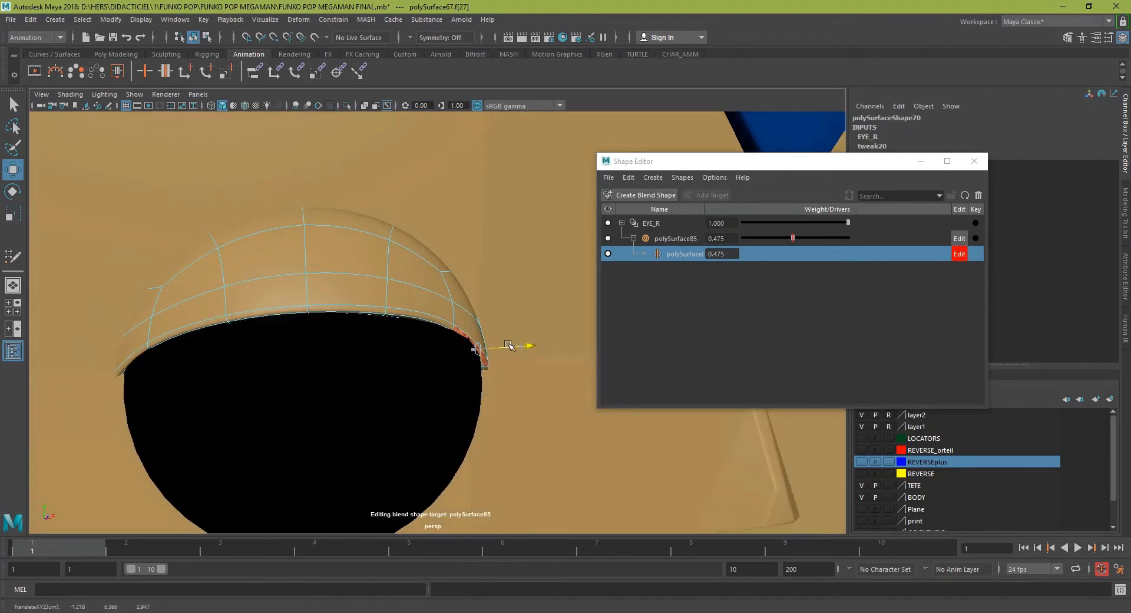
alt+drag(328, 319, 386, 307)
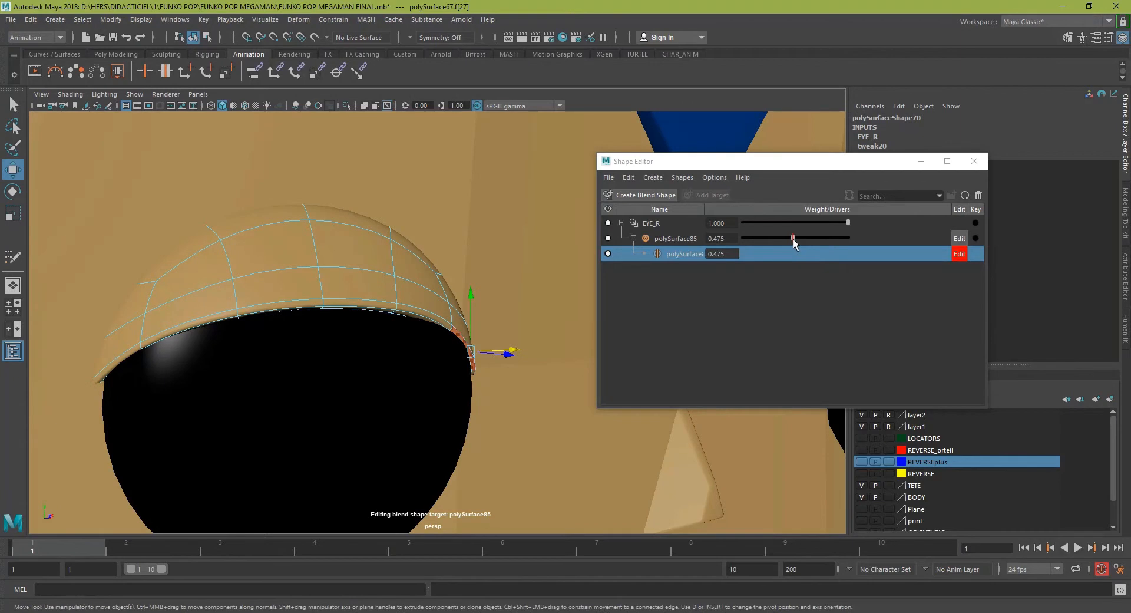
Set the polySurface85 weight to 0.229 and add an in-between target there.
drag(795, 242, 766, 251)
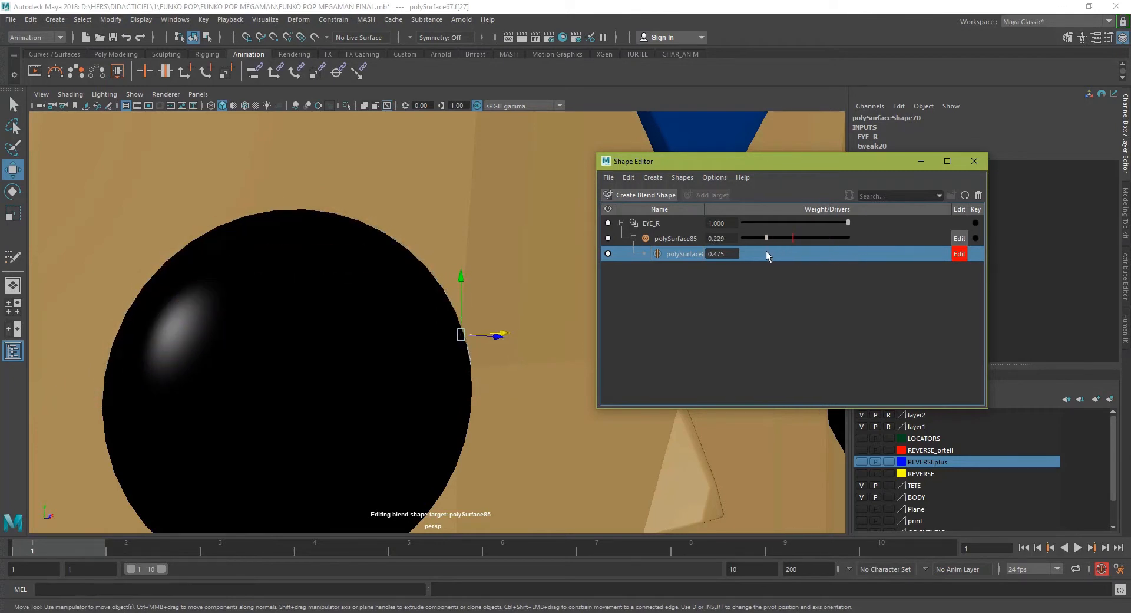
alt+drag(321, 277, 346, 290)
click(667, 238)
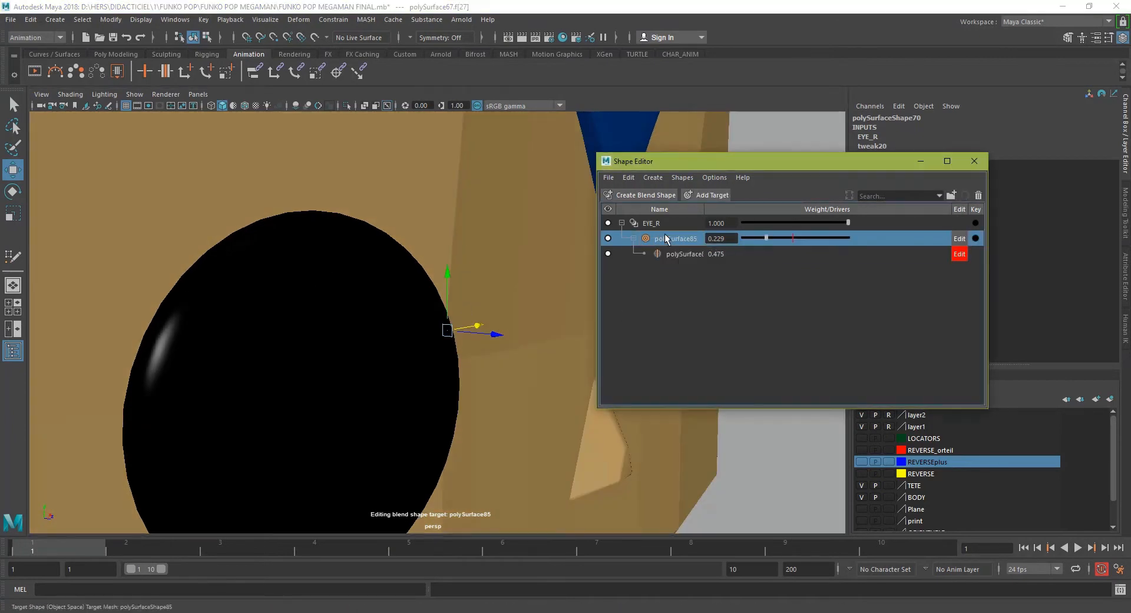
right_click(665, 234)
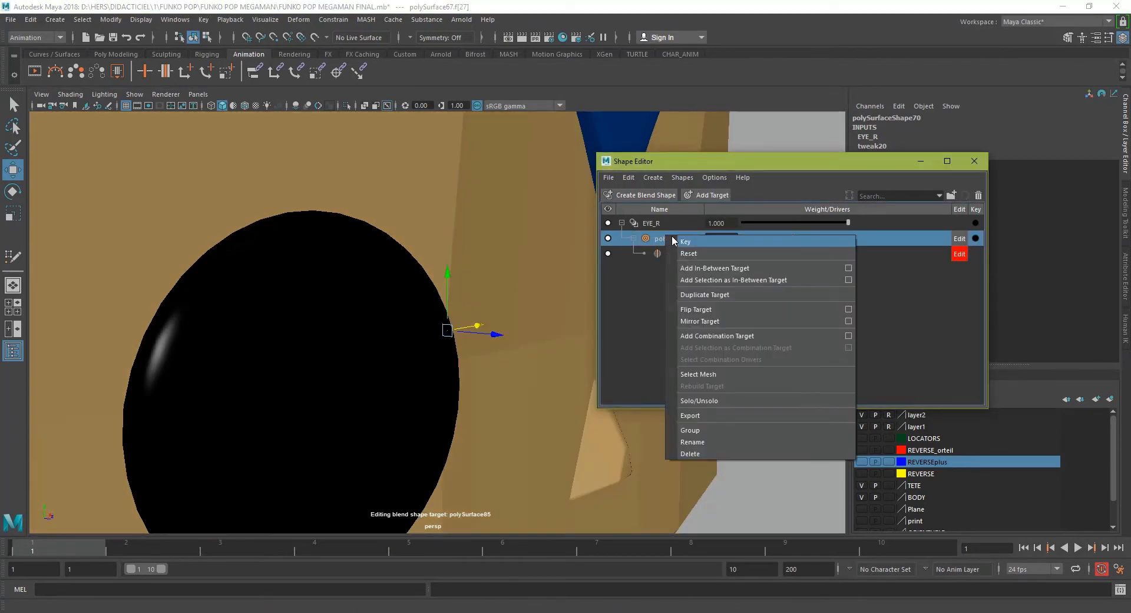
click(695, 263)
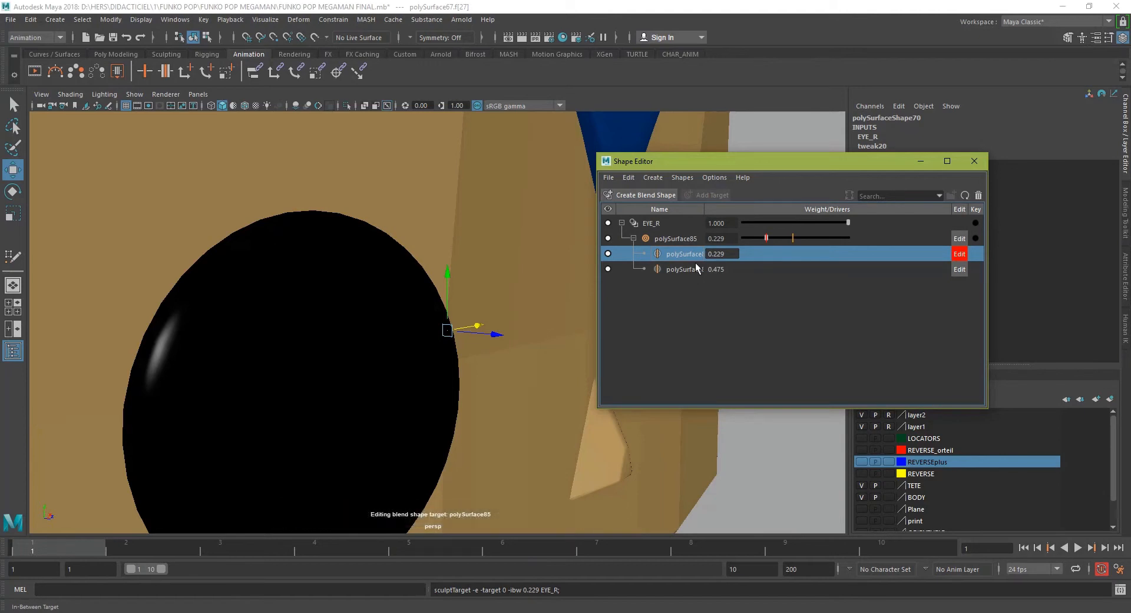
Select a hidden upper-lid face in wireframe display, turn on soft selection and pull it in front of the eyeball.
click(347, 277)
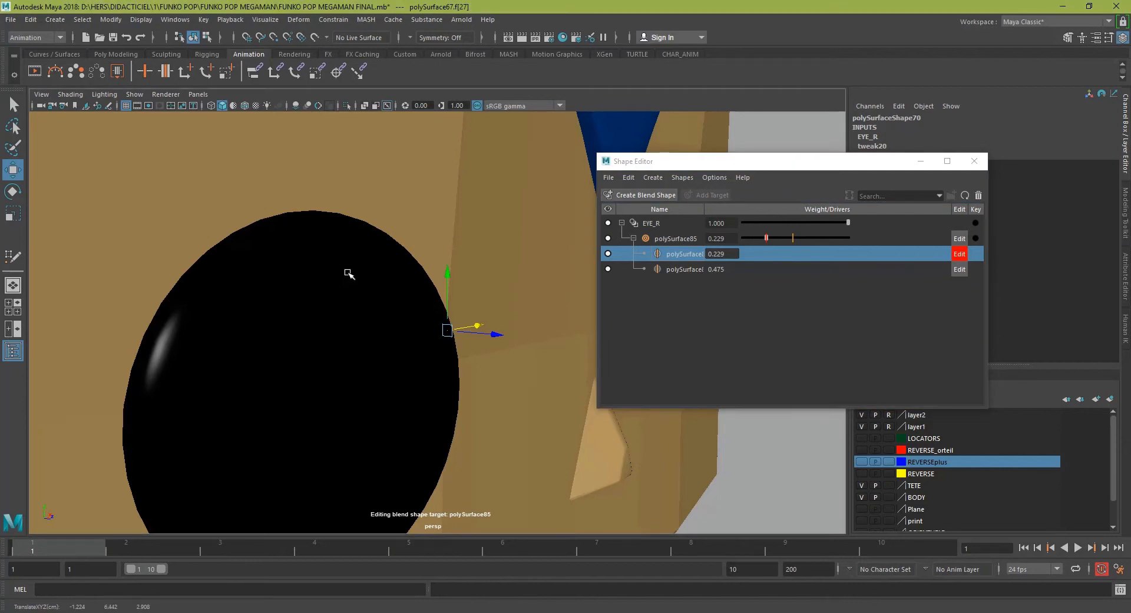
key(4)
click(345, 271)
mouse_move(344, 271)
alt+mouse_down()
mouse_move(277, 266)
mouse_move(354, 262)
mouse_move(393, 283)
alt+mouse_up()
key(b)
key(5)
click(346, 260)
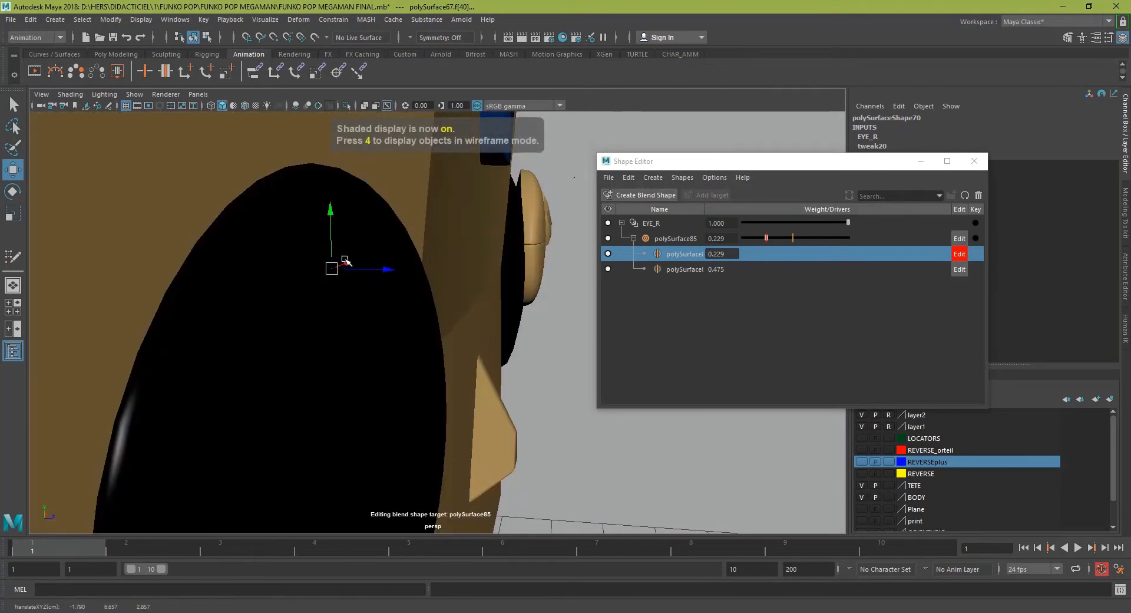
drag(352, 265, 304, 206)
Adjust further faces along the upper lid and its nose-side corner so they cover the eyeball.
click(313, 218)
shift+click(339, 217)
alt+drag(305, 206, 141, 280)
scroll(404, 295, up, 2)
click(429, 270)
alt+drag(335, 297, 434, 306)
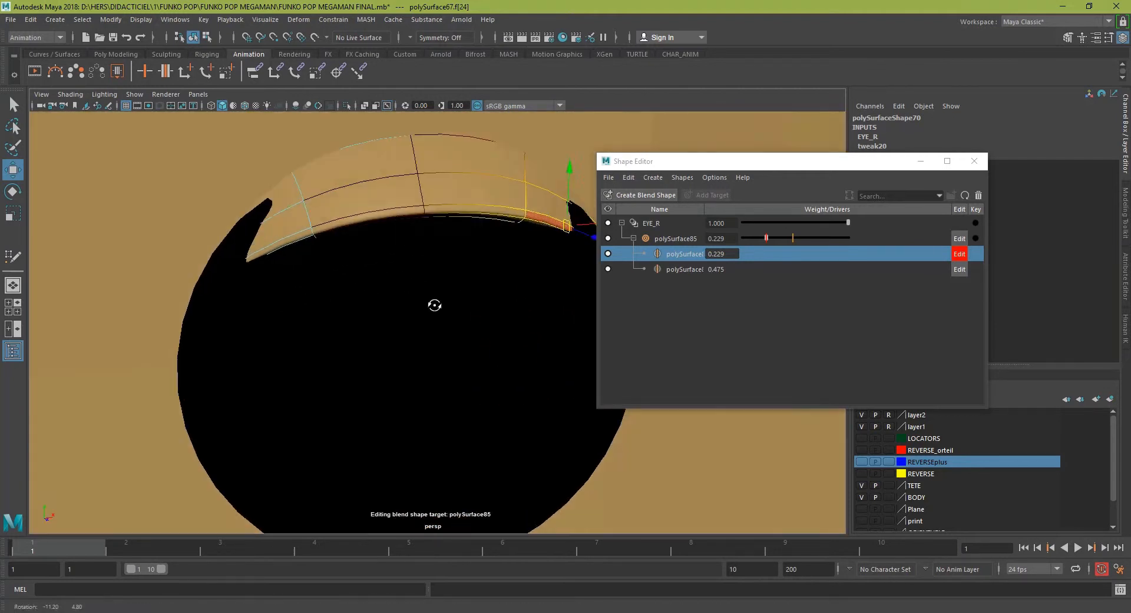
Select the face at the lid's outer corner, switch to edge mode and adjust a hidden edge there.
click(224, 266)
scroll(224, 266, up, 3)
alt+middle_drag(224, 266, 320, 260)
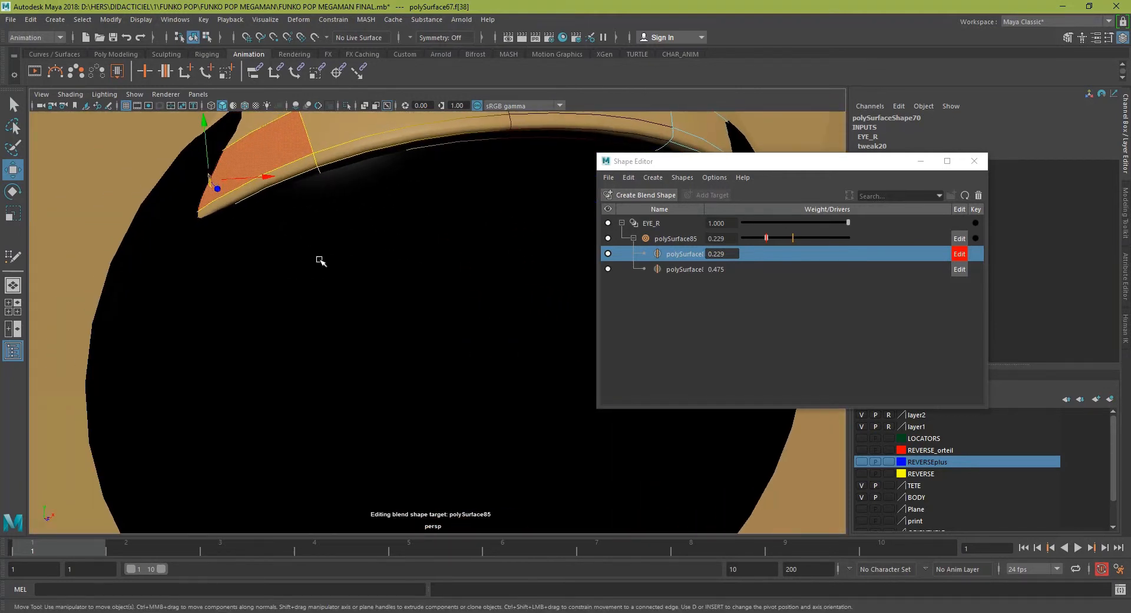
key(4)
right_drag(117, 242, 144, 277)
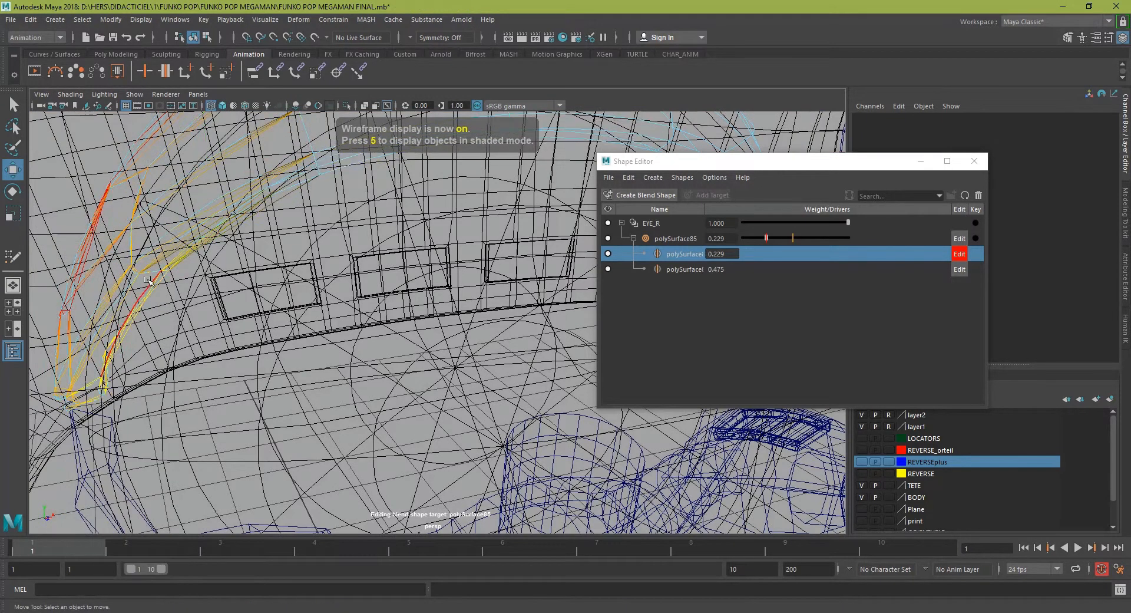
click(136, 272)
alt+drag(127, 272, 261, 289)
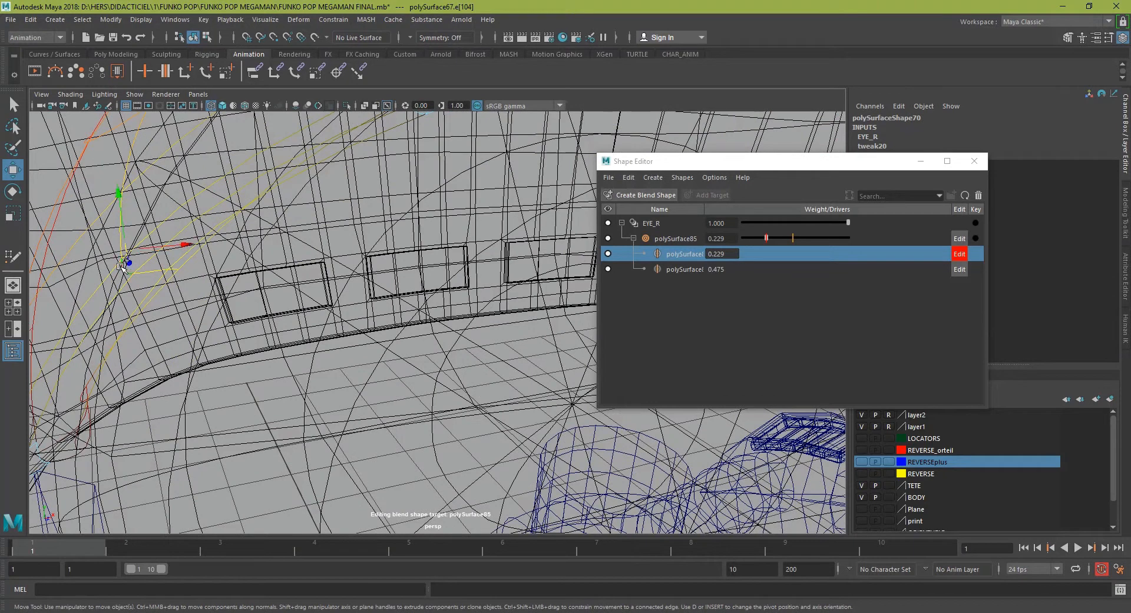
key(5)
mouse_move(119, 252)
alt+mouse_down()
mouse_move(353, 323)
mouse_move(344, 346)
mouse_move(368, 352)
alt+mouse_up()
Select the hidden edges on the lid's nose side in wireframe display and move them clear of the eyeball.
alt+drag(487, 270, 418, 266)
alt+middle_drag(418, 267, 447, 268)
alt+drag(448, 267, 431, 306)
click(377, 215)
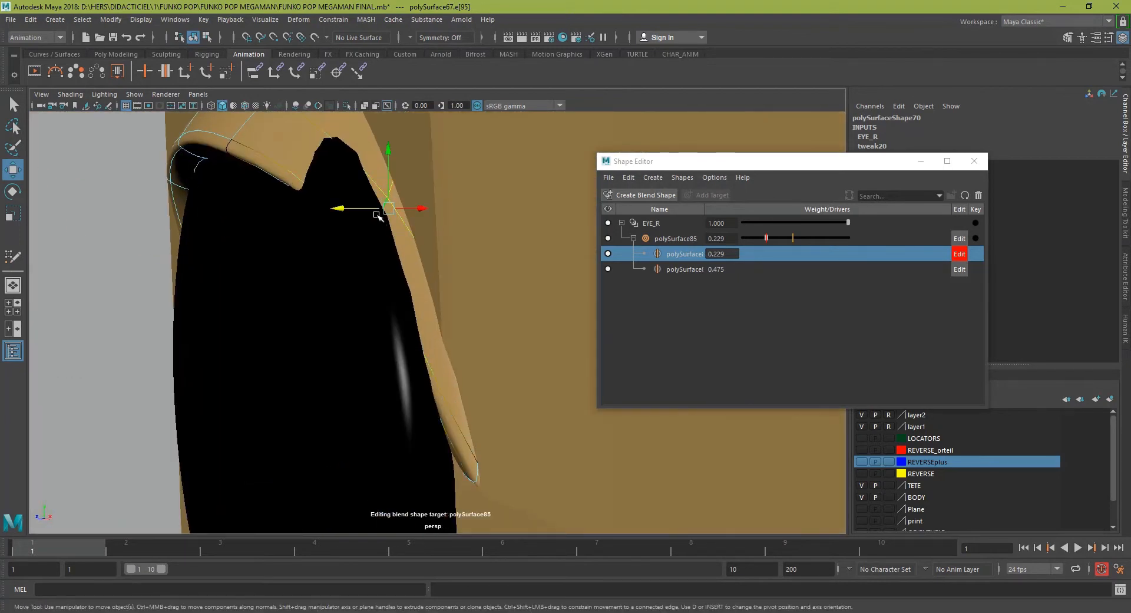
key(4)
click(361, 243)
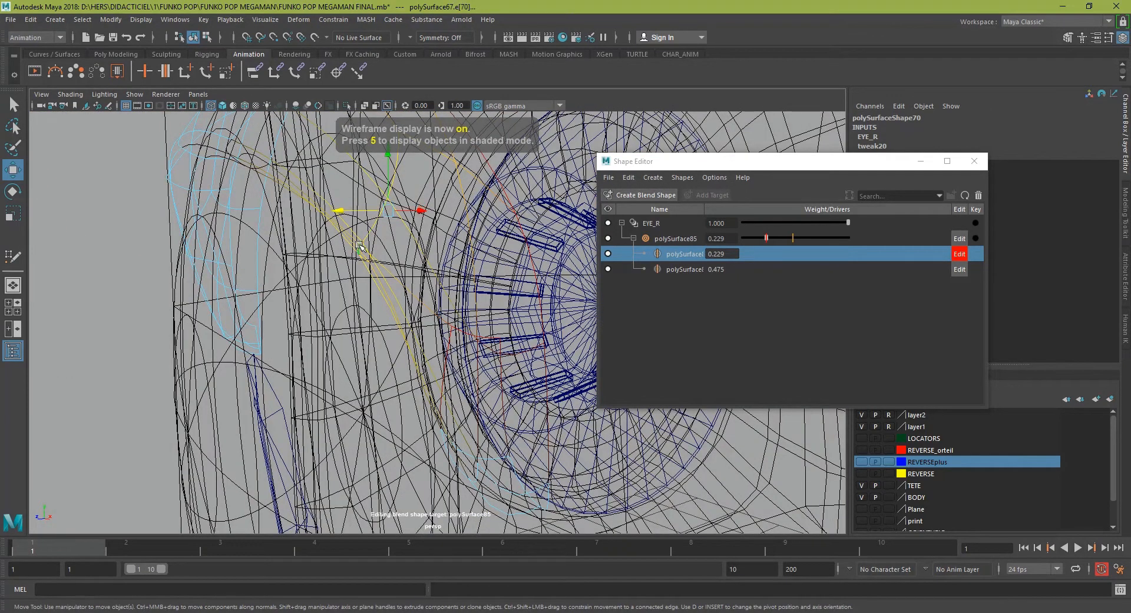
key(5)
alt+drag(332, 209, 379, 262)
scroll(379, 262, down, 3)
Set the polySurface85 weight to 0.095 and add another in-between target at that weight.
mouse_move(766, 238)
mouse_down()
mouse_move(840, 247)
mouse_move(752, 249)
mouse_up()
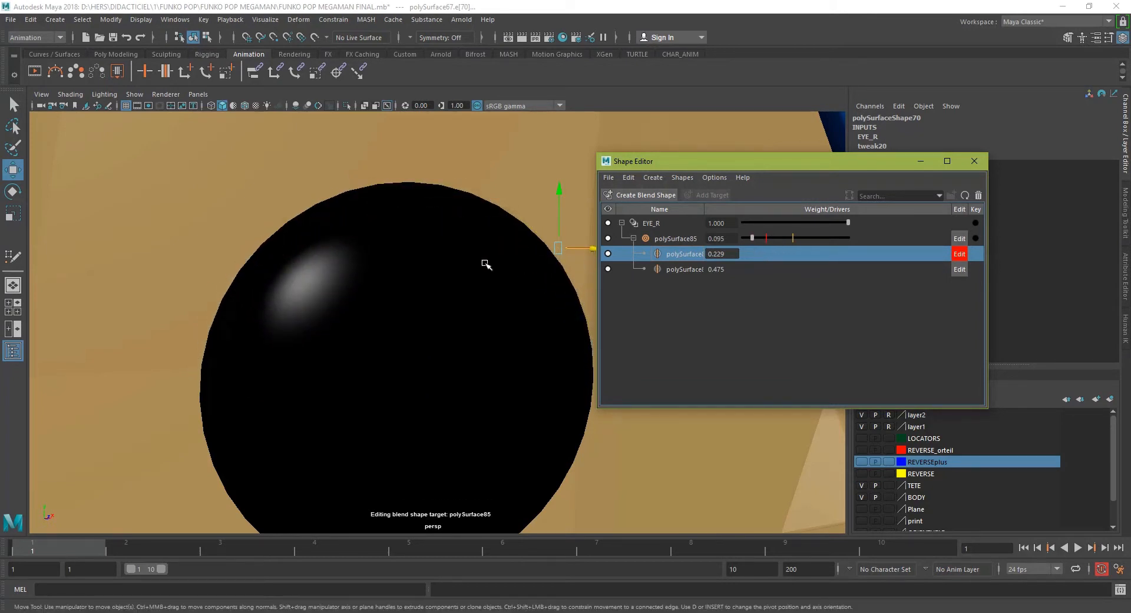
click(672, 236)
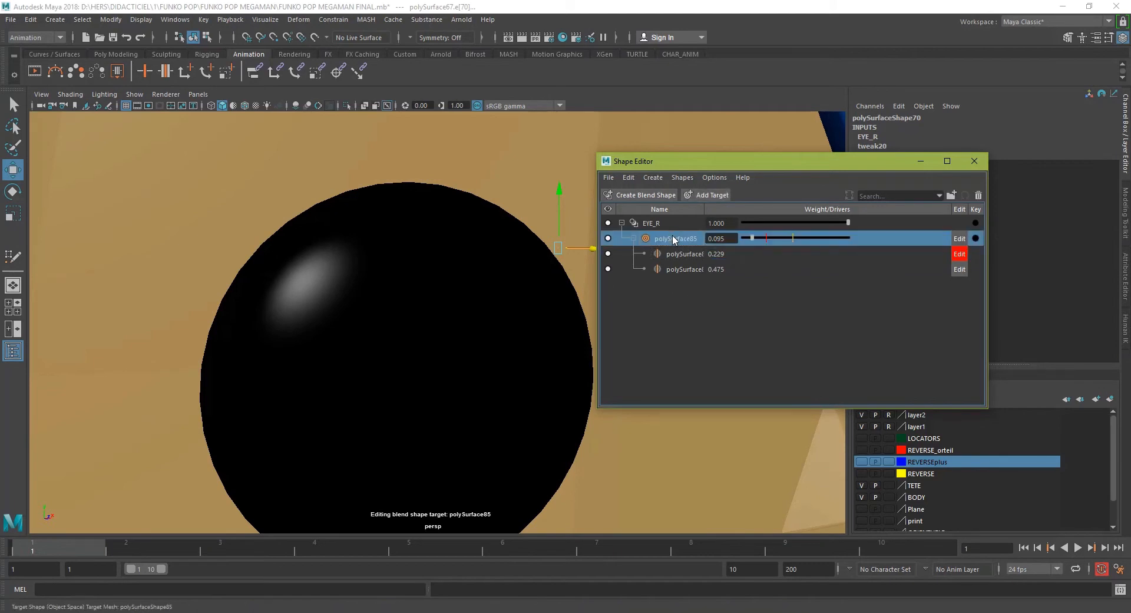
right_click(672, 236)
click(711, 270)
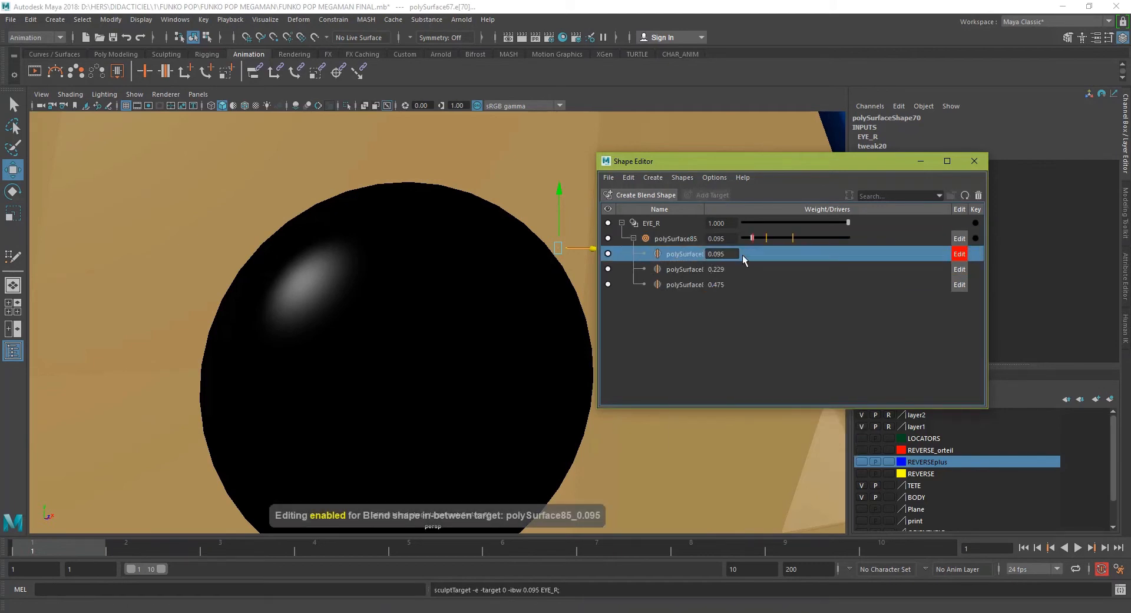
Switch to face mode in wireframe display, select two neighbouring upper-lid faces and bring them in front of the eyeball.
alt+drag(455, 262, 468, 272)
key(5)
key(4)
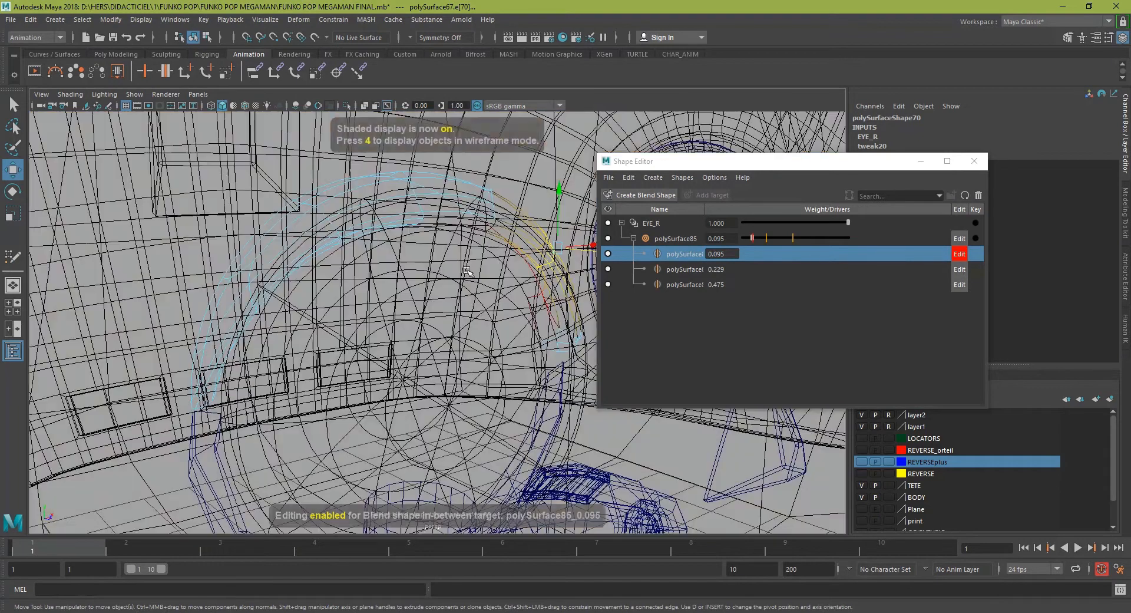
alt+middle_drag(432, 255, 438, 261)
right_drag(433, 242, 433, 274)
click(426, 252)
shift+click(445, 252)
mouse_move(445, 256)
alt+mouse_down()
mouse_move(434, 270)
mouse_move(462, 289)
mouse_move(478, 279)
mouse_move(401, 270)
mouse_move(424, 277)
alt+mouse_up()
key(5)
Switch the lid to edge mode and move its hidden nose-side edges out past the eyeball surface.
scroll(530, 316, up, 3)
alt+middle_drag(584, 330, 454, 306)
right_drag(480, 285, 480, 258)
click(484, 312)
alt+drag(518, 300, 439, 306)
key(4)
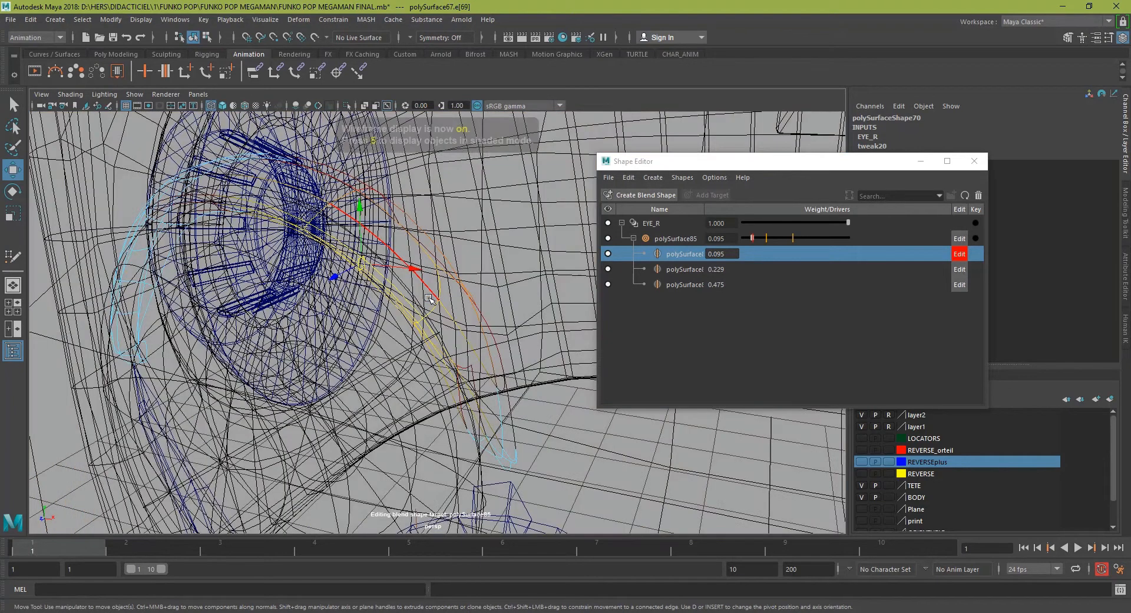
click(425, 314)
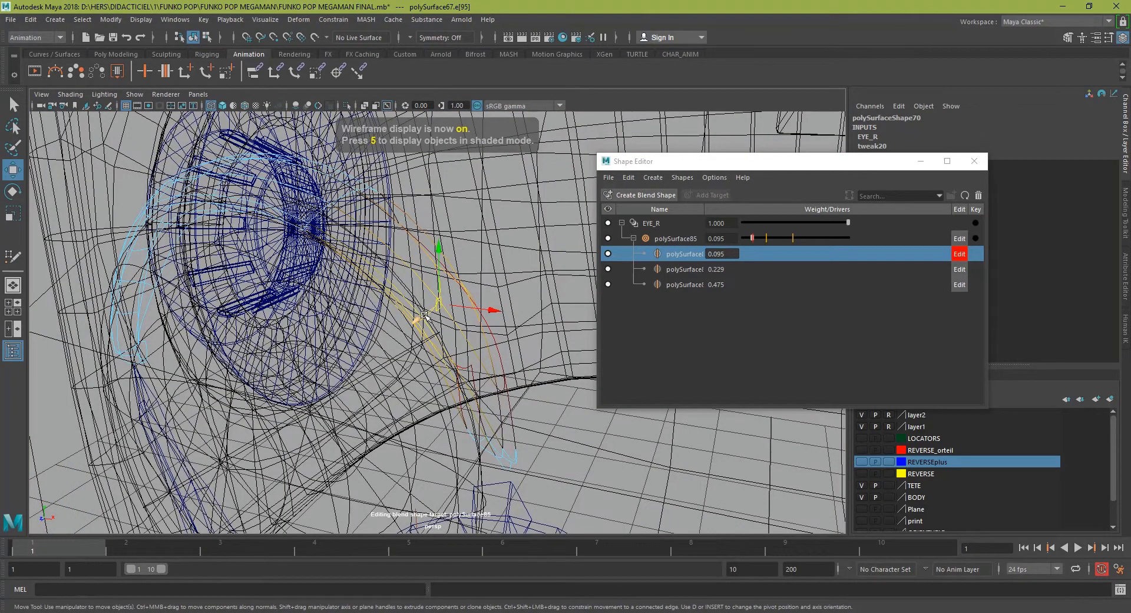
key(q)
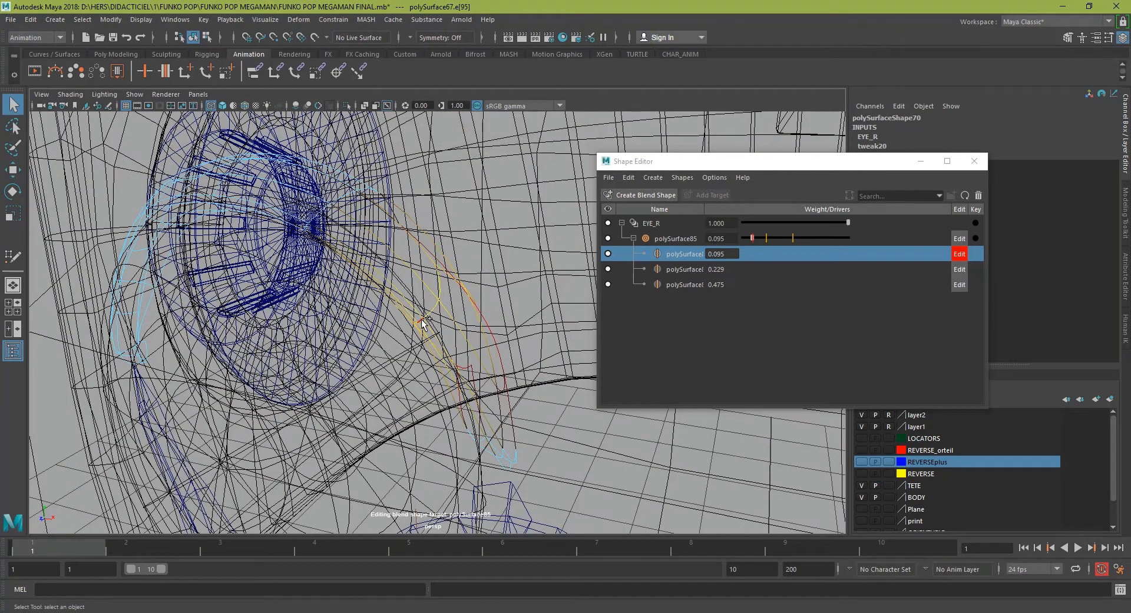
key(5)
key(w)
drag(412, 324, 474, 316)
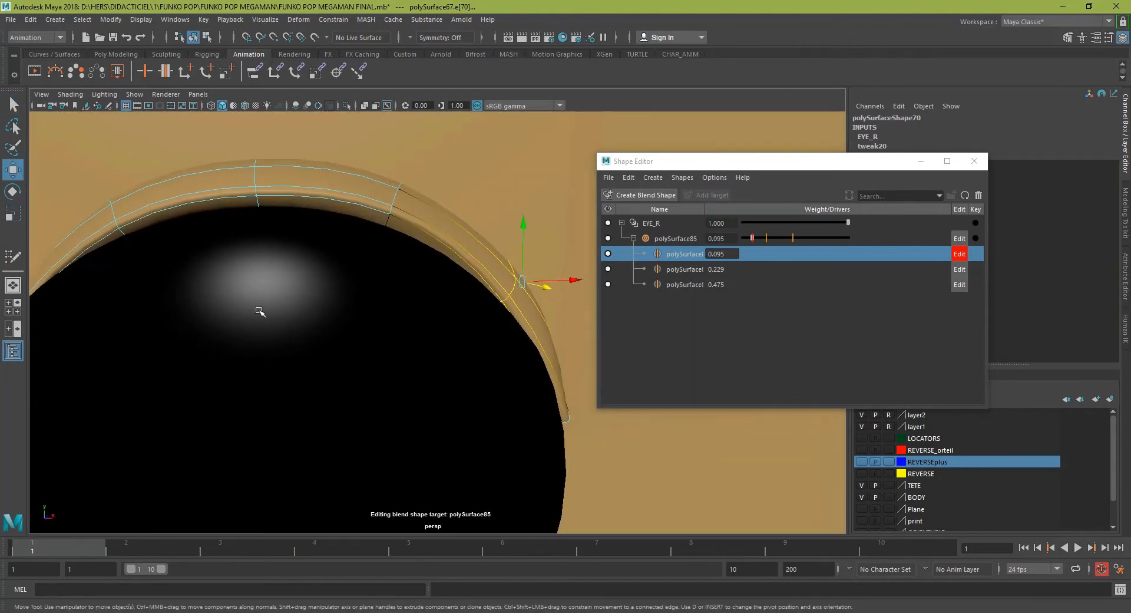
Select the hidden edge on the lid's outer side in wireframe display and move it clear of the eyeball.
alt+drag(340, 302, 508, 296)
key(4)
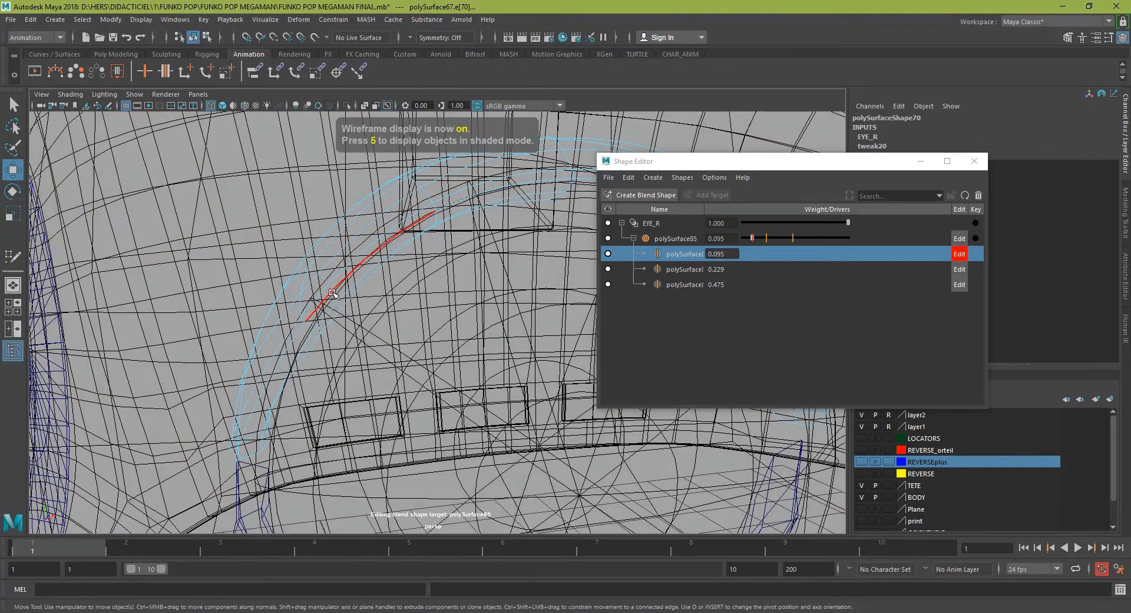
click(311, 321)
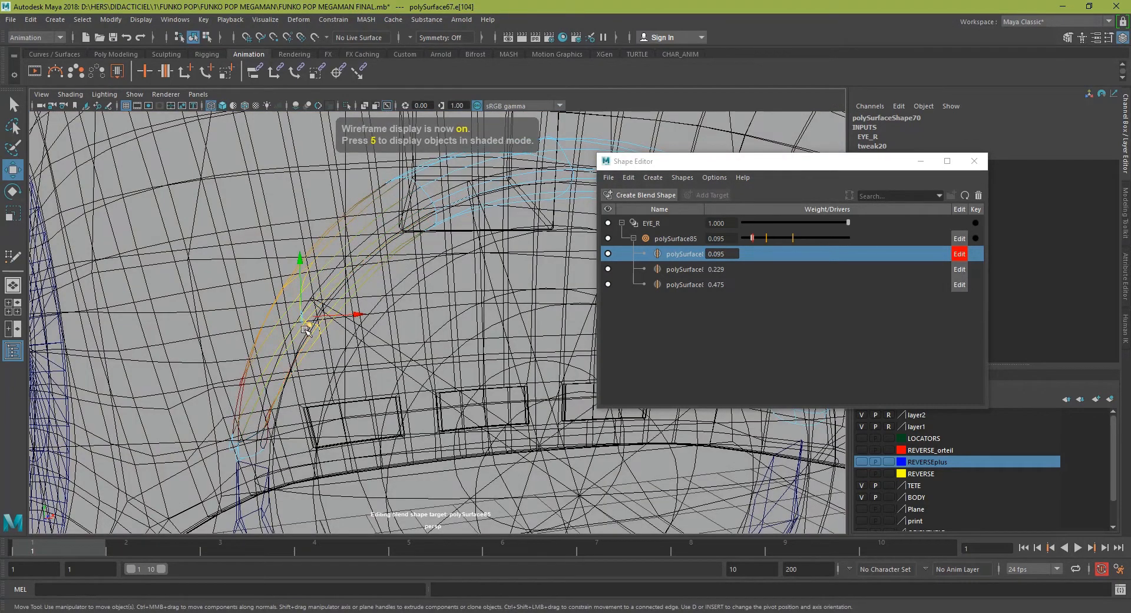
key(5)
mouse_move(308, 323)
mouse_down()
mouse_move(319, 334)
mouse_move(458, 323)
mouse_up()
Select the 0.475 in-between target, return the eyelid to object mode and clear the mesh selection.
scroll(324, 332, down, 5)
click(690, 341)
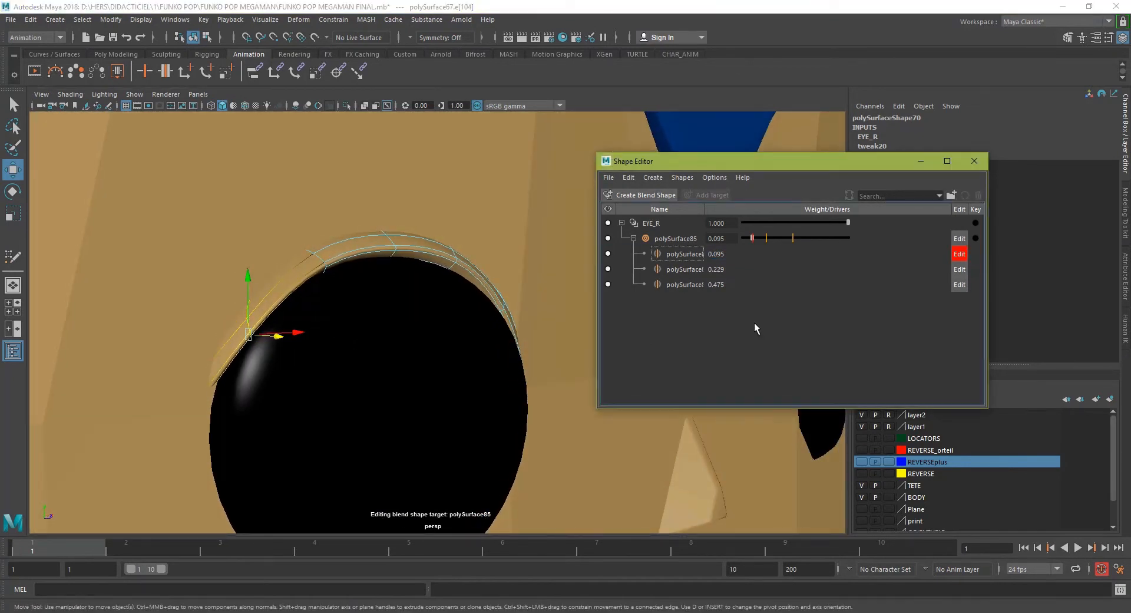
click(796, 285)
alt+drag(328, 269, 285, 272)
right_drag(305, 239, 360, 219)
scroll(354, 248, down, 5)
click(162, 348)
scroll(155, 350, down, 6)
alt+drag(157, 353, 184, 354)
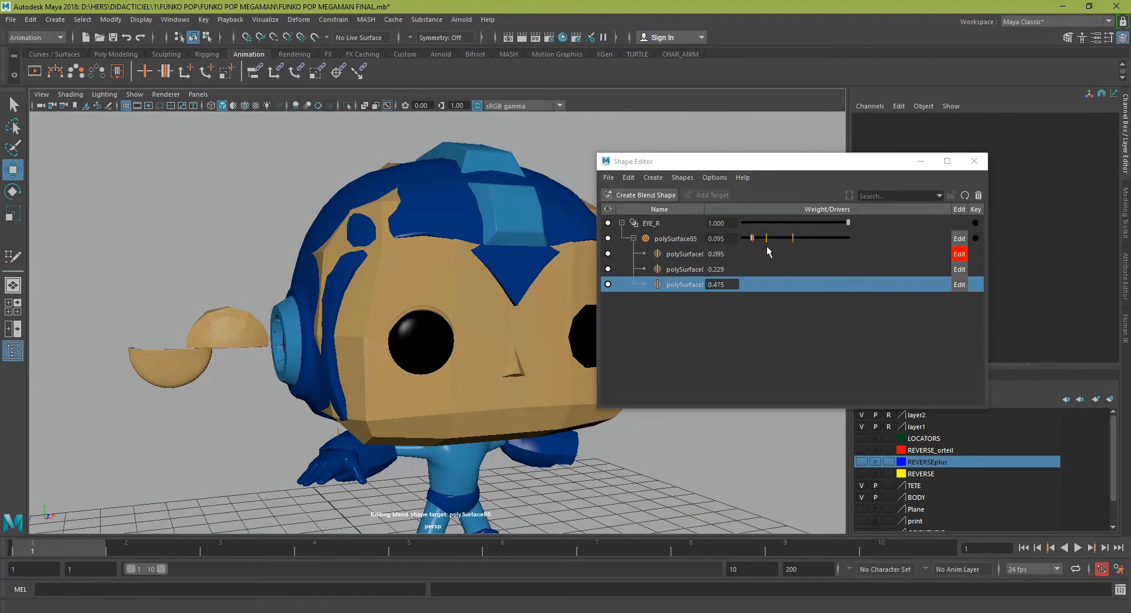
Scrub the polySurface85 weight from 0 through the blink to 0.318 and inspect the upper lid closely.
drag(753, 237, 741, 237)
drag(818, 248, 843, 307)
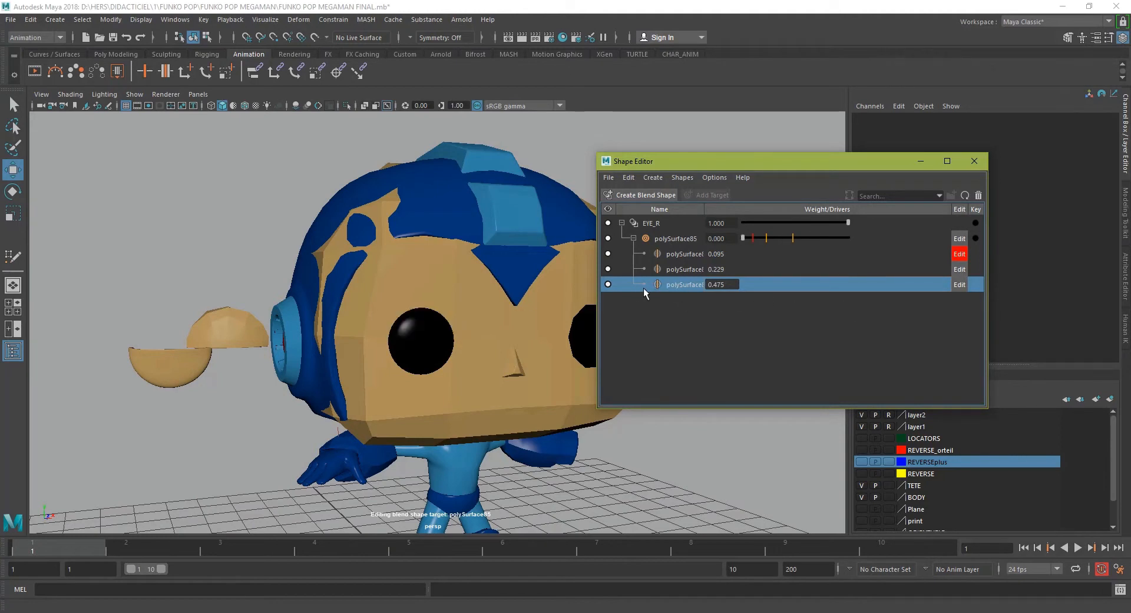
drag(773, 293, 820, 299)
scroll(377, 256, up, 10)
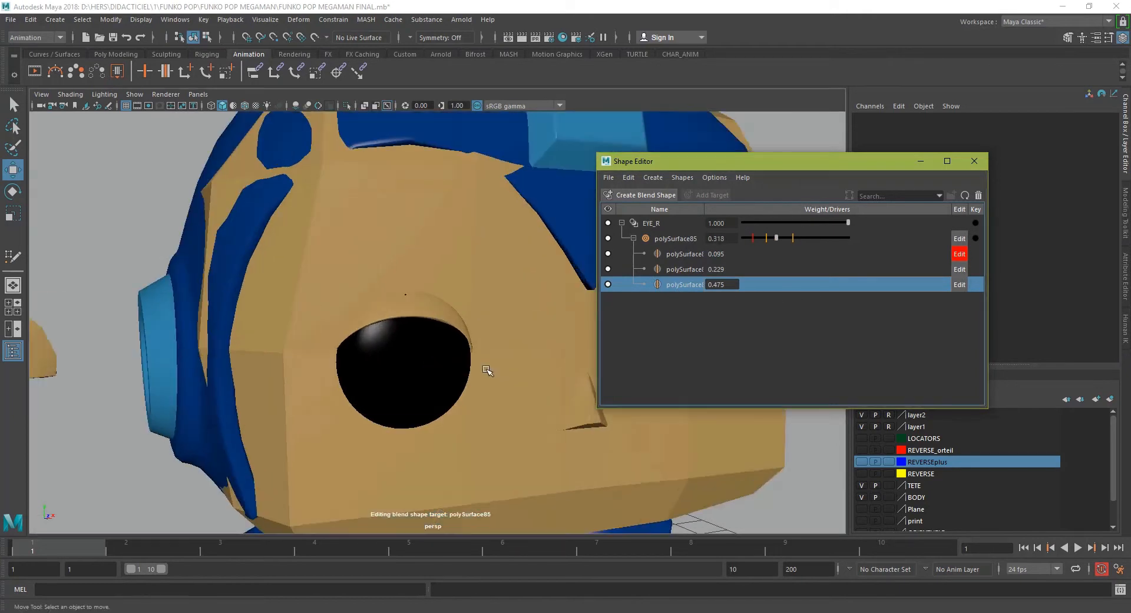
scroll(375, 258, up, 3)
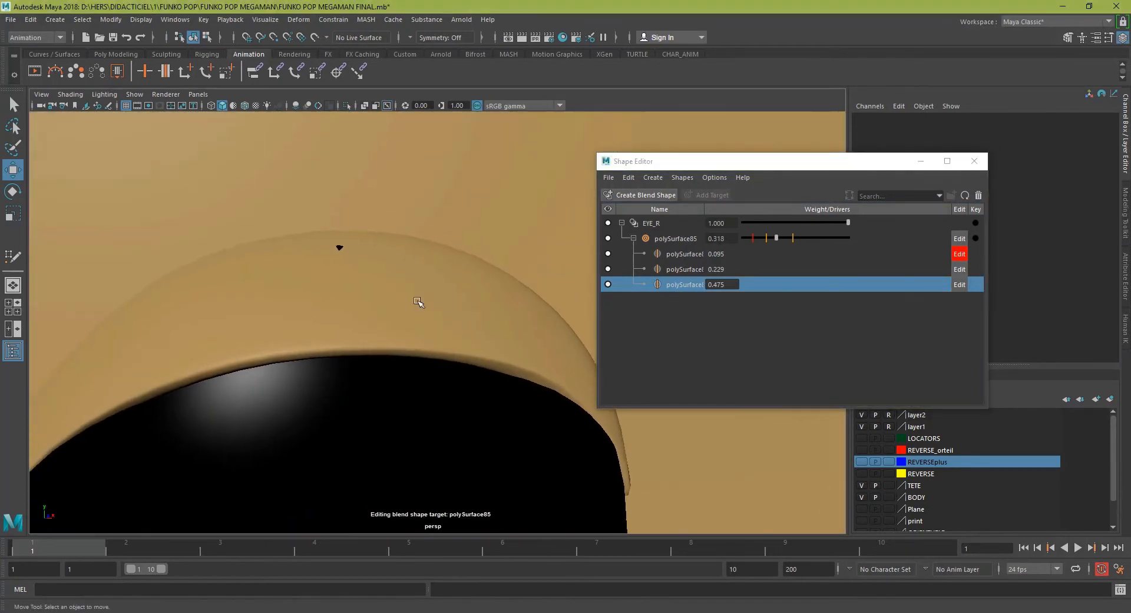
Scrub the polySurface85 weight between 0.341 and 0.475 to check the lid's upper surface, and return it to 0.
mouse_move(776, 239)
mouse_down()
mouse_move(766, 238)
mouse_move(779, 239)
mouse_up()
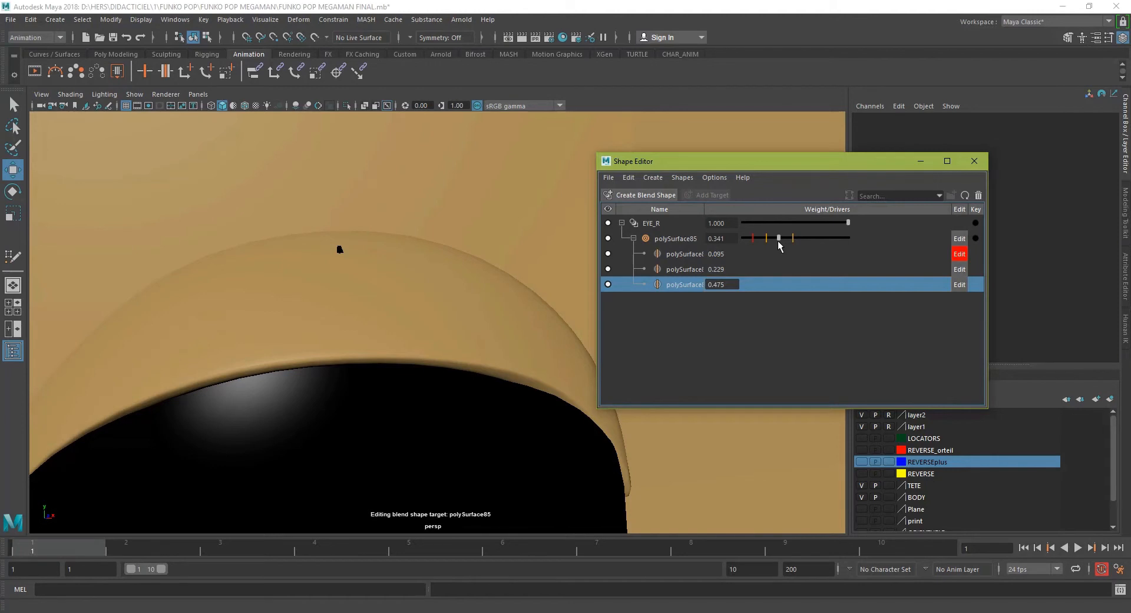
drag(779, 239, 792, 240)
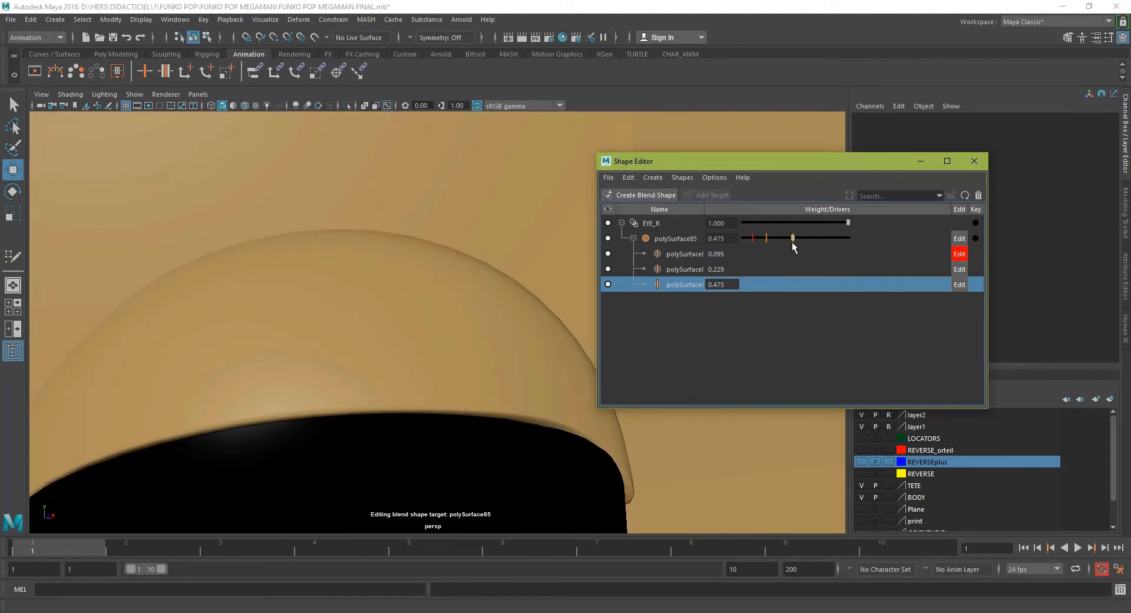
drag(792, 238, 791, 239)
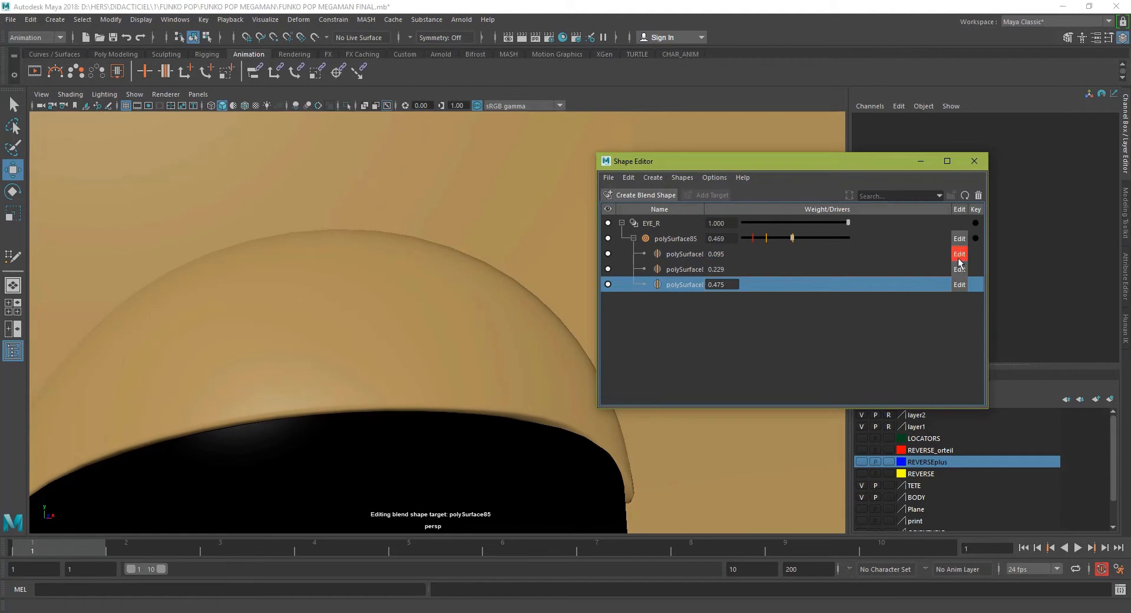
scroll(389, 253, down, 5)
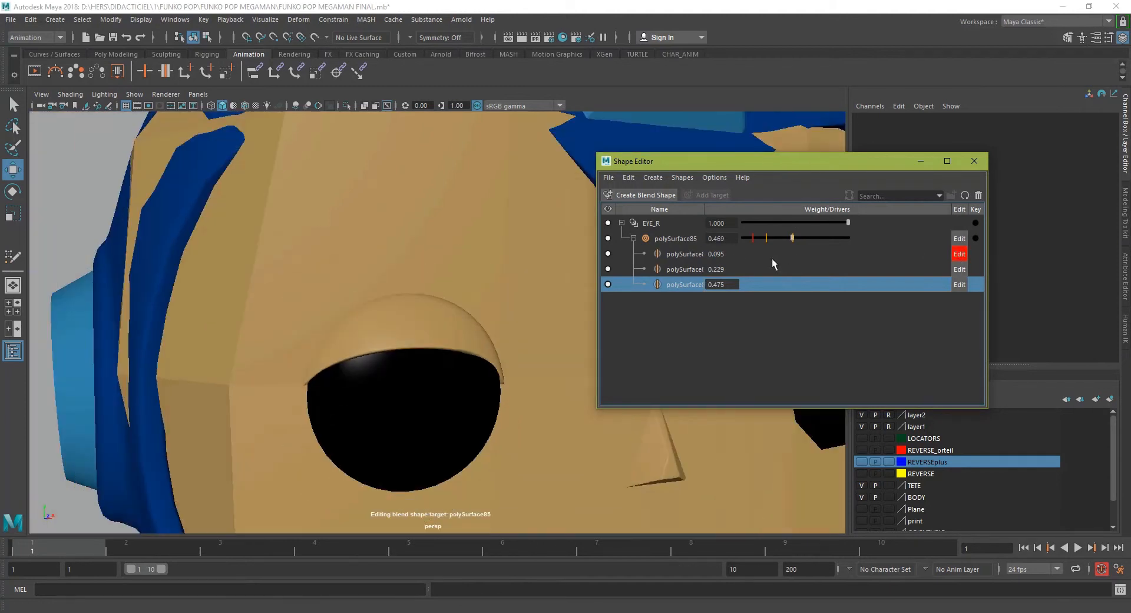
drag(787, 241, 737, 255)
scroll(538, 270, down, 5)
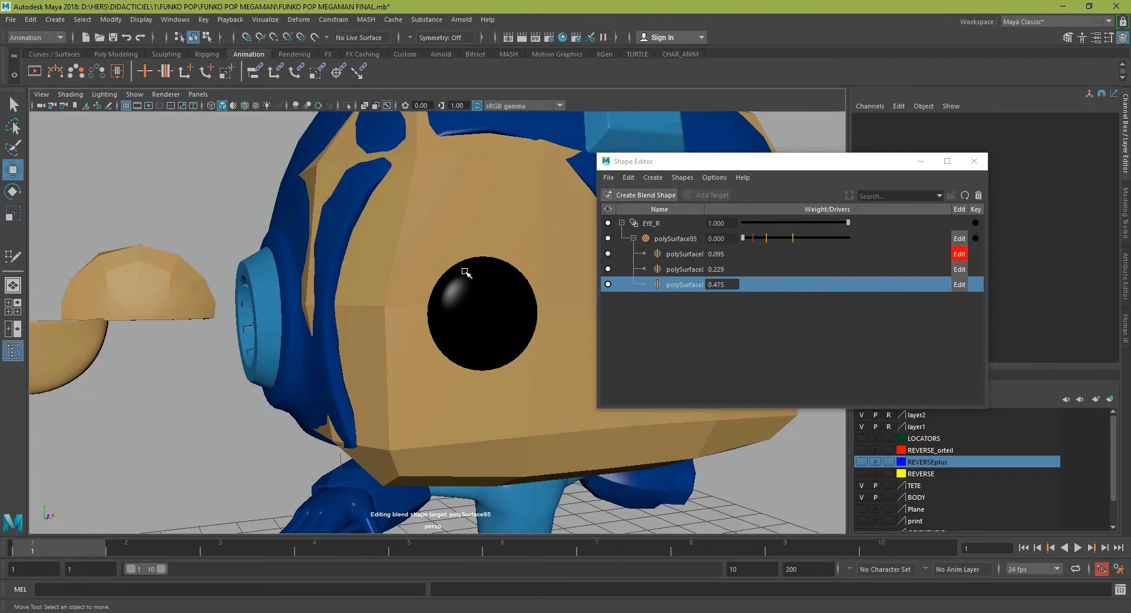
Select the lower eyelid piece beside the head and bring it onto the eye with Translate X set to 0.
click(86, 357)
scroll(444, 332, up, 5)
scroll(480, 338, down, 5)
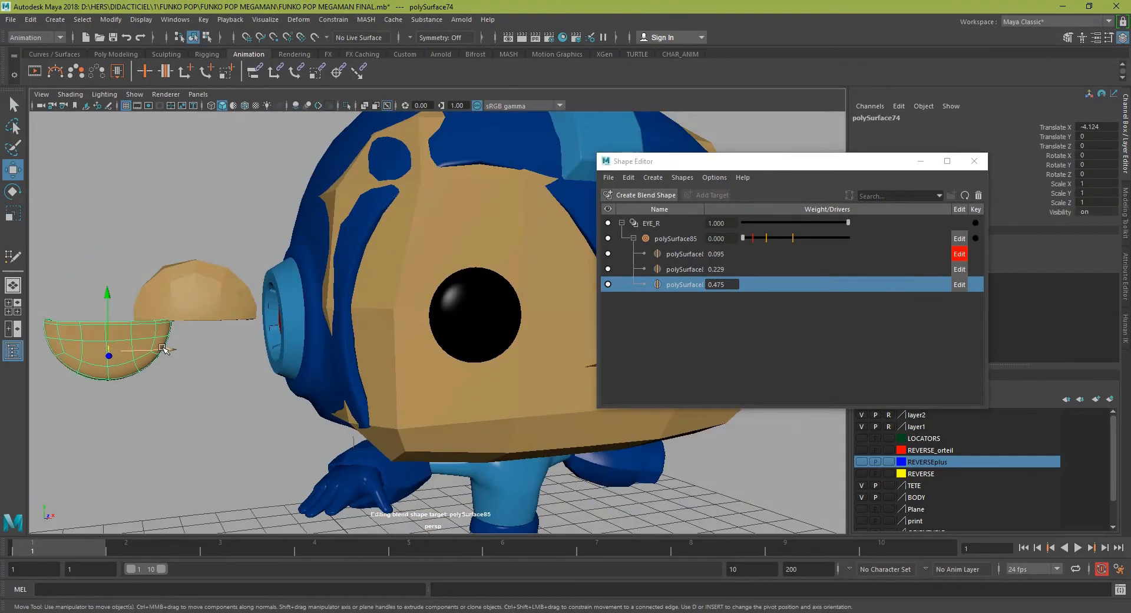
drag(166, 347, 517, 386)
double_click(1093, 127)
text(0)
key(Return)
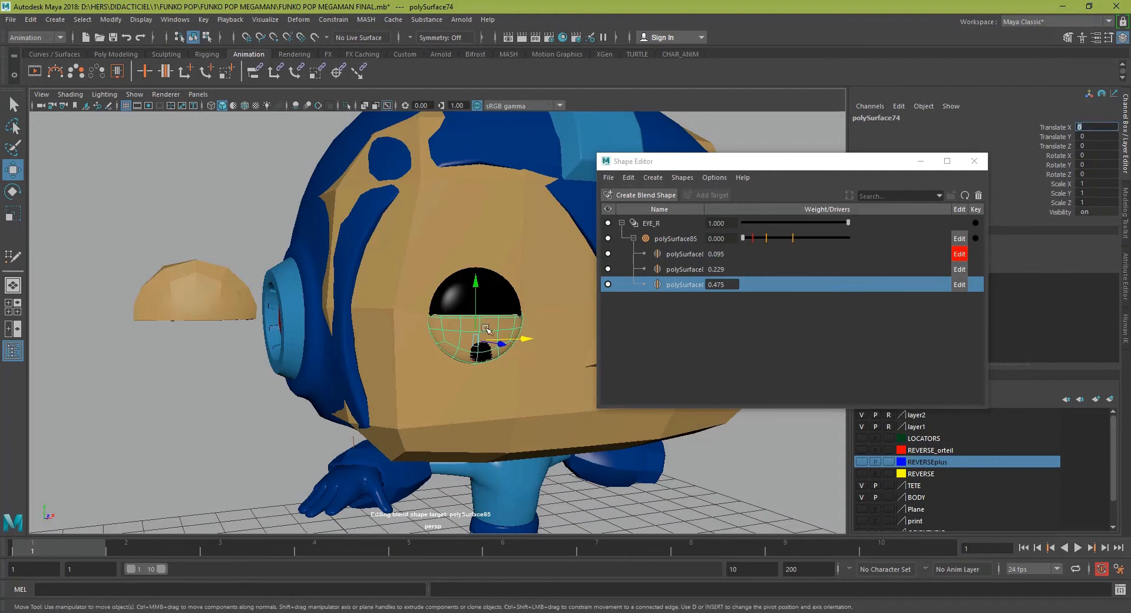
Move the lower eyelid about 0.009 forward along Z to cover the eyeball, and freeze its transformations.
alt+drag(472, 321, 525, 355)
scroll(535, 357, up, 5)
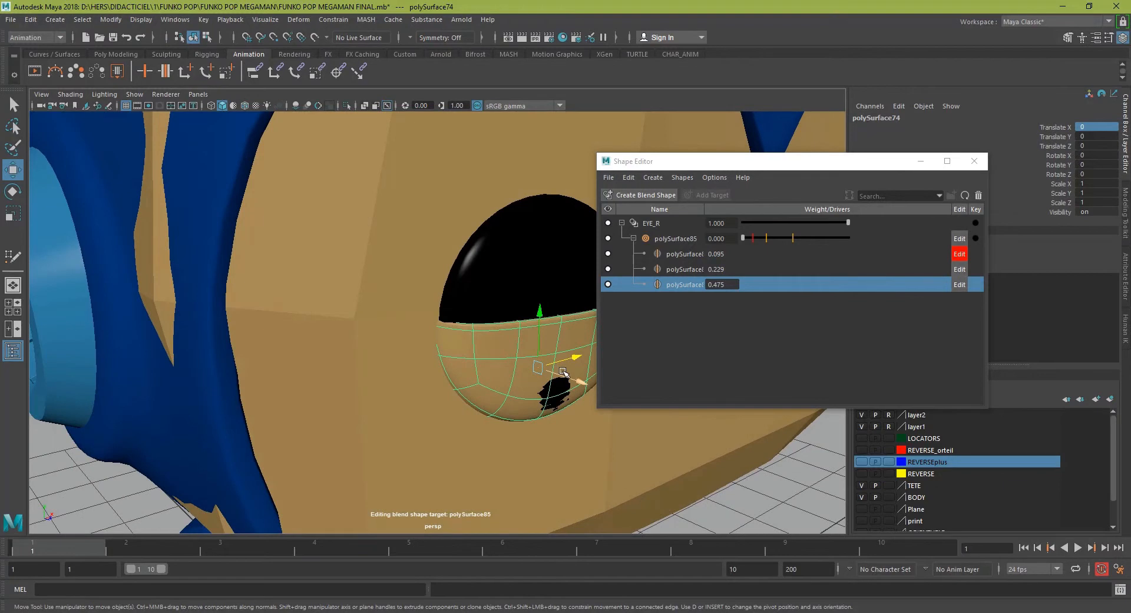
scroll(530, 365, up, 4)
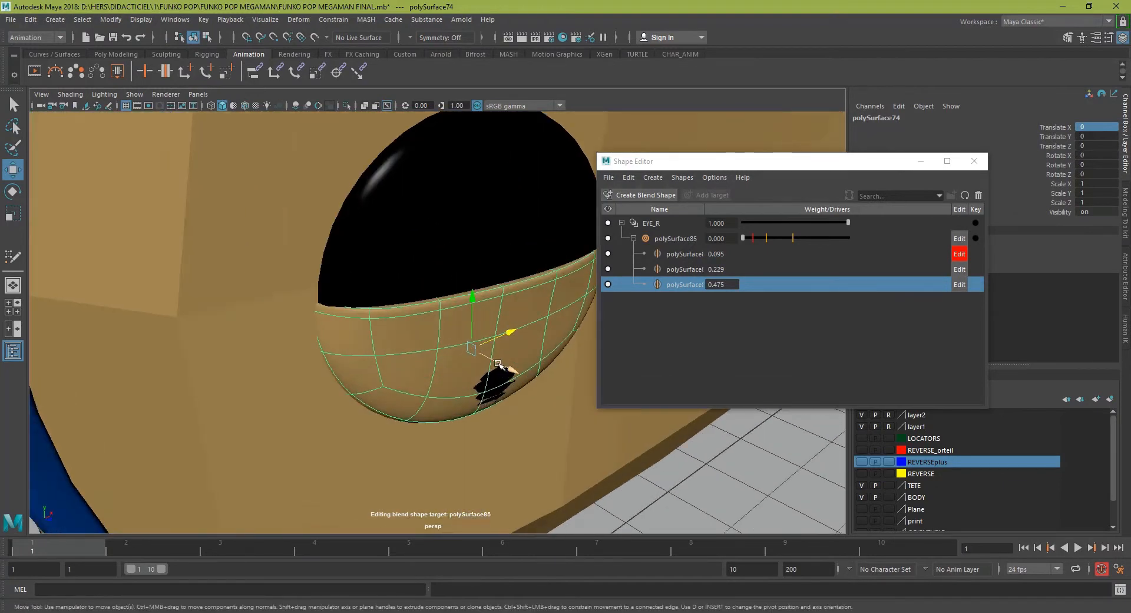
mouse_move(498, 363)
mouse_down()
mouse_move(481, 354)
mouse_move(495, 315)
mouse_move(499, 349)
mouse_up()
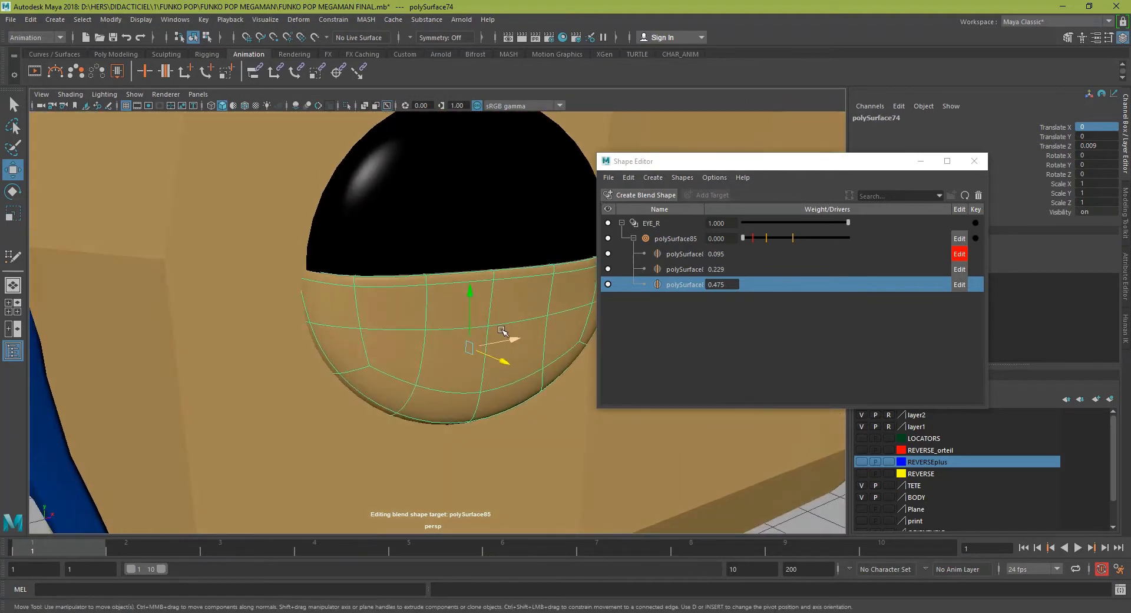
click(108, 19)
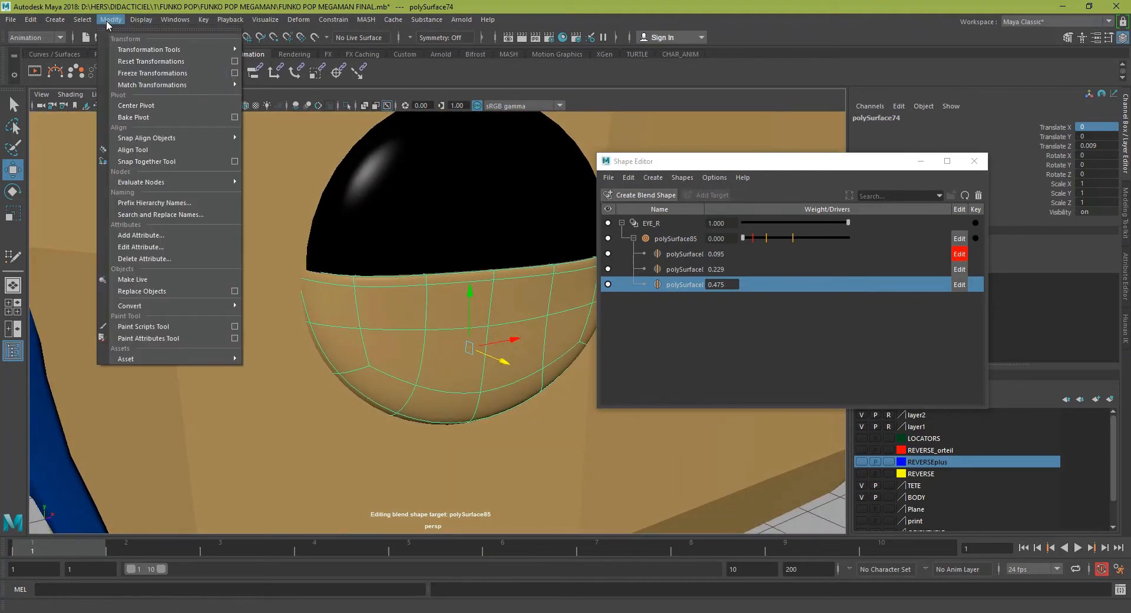
click(141, 77)
Duplicate the lower eyelid, move the copy about -3.257 along X under the upper lid beside the head, and reselect the original.
scroll(432, 280, down, 5)
mouse_move(480, 317)
alt+mouse_down()
mouse_move(459, 336)
mouse_move(527, 298)
mouse_move(176, 306)
alt+mouse_up()
click(533, 305)
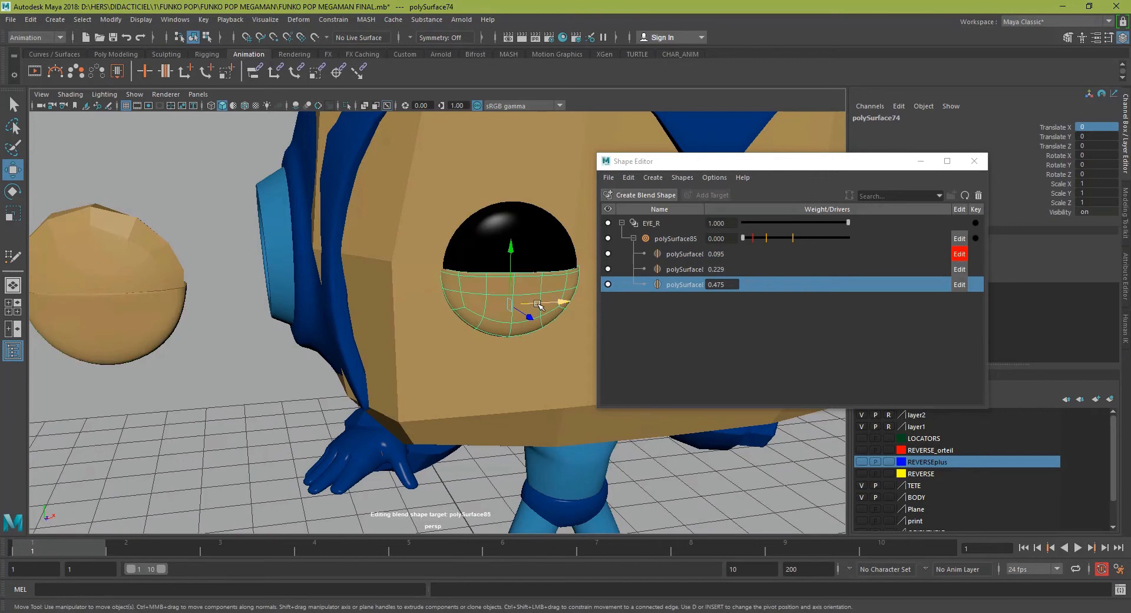
Select the vertices along the lower lid's upper rim with soft selection, using a falloff radius of about 0.52, for scaling.
key(f)
alt+right_drag(453, 286, 441, 250)
drag(387, 209, 611, 240)
key(b)
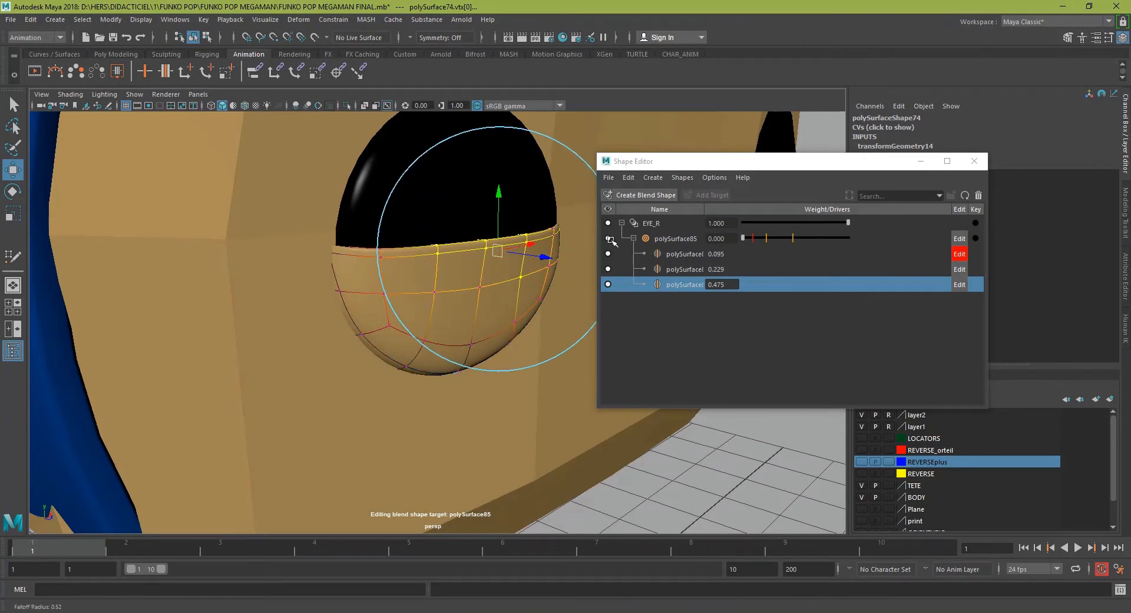
alt+drag(482, 259, 454, 293)
shift+drag(258, 246, 610, 315)
alt+drag(485, 319, 537, 316)
drag(458, 298, 330, 354)
key(r)
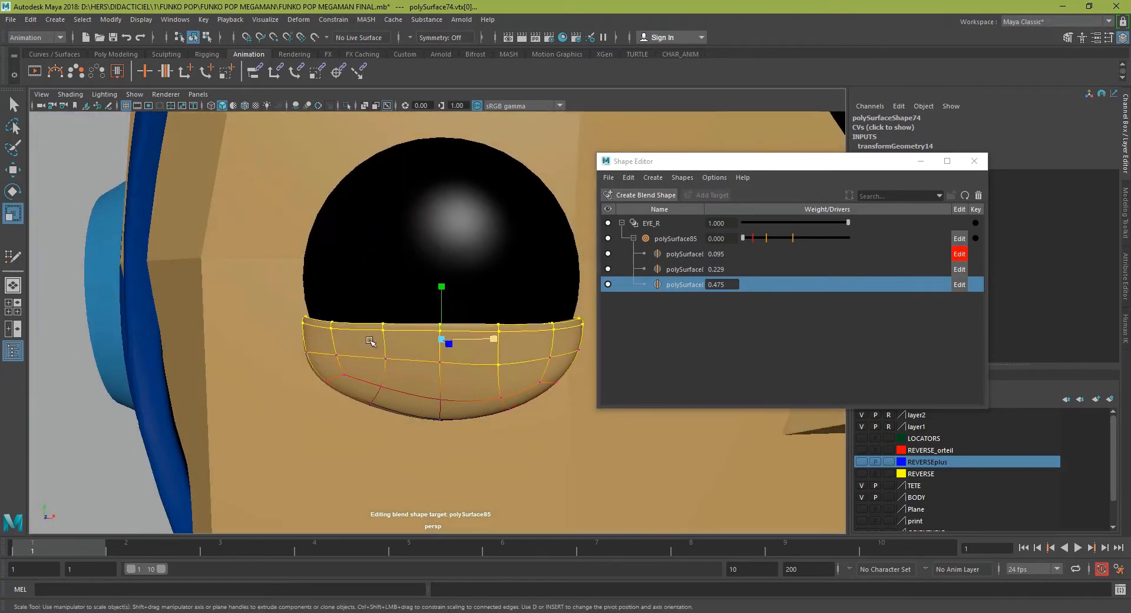
Try to narrow the lower lid by scaling its two outer side vertices inward, and undo a trial rotation of them.
right_drag(327, 355, 276, 288)
drag(299, 345, 313, 360)
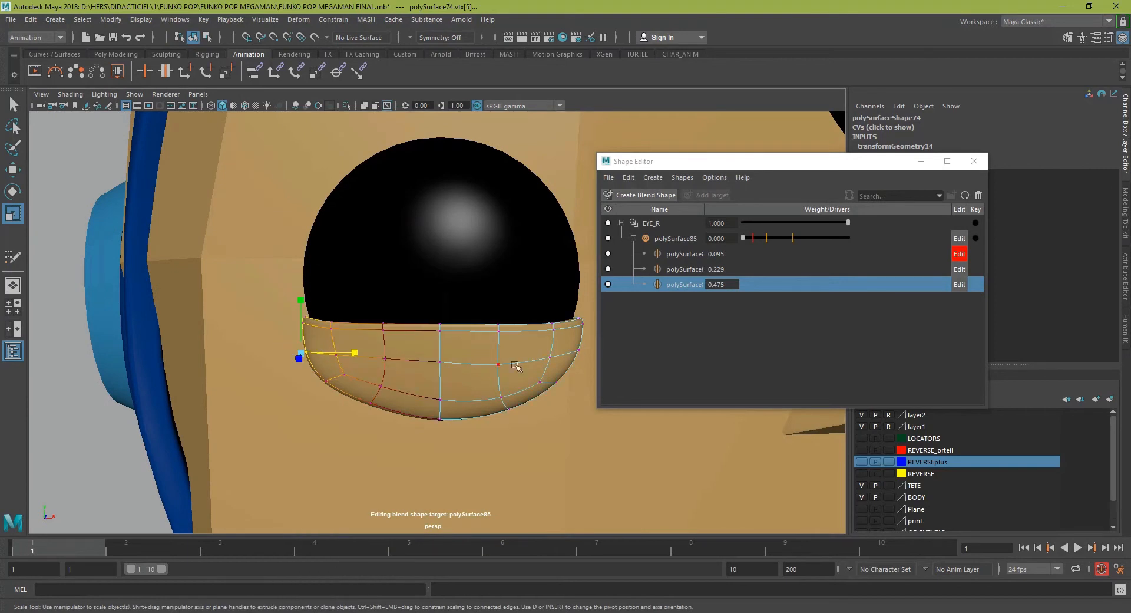
drag(592, 340, 570, 362)
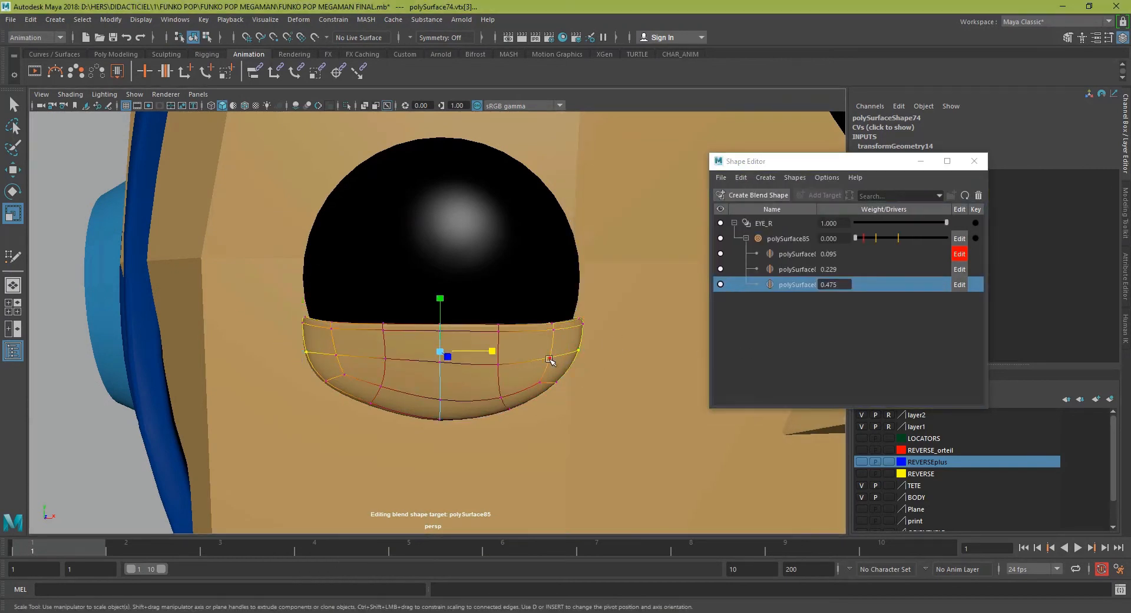
drag(492, 352, 425, 351)
key(w)
key(e)
key(ctrl+z)
key(w)
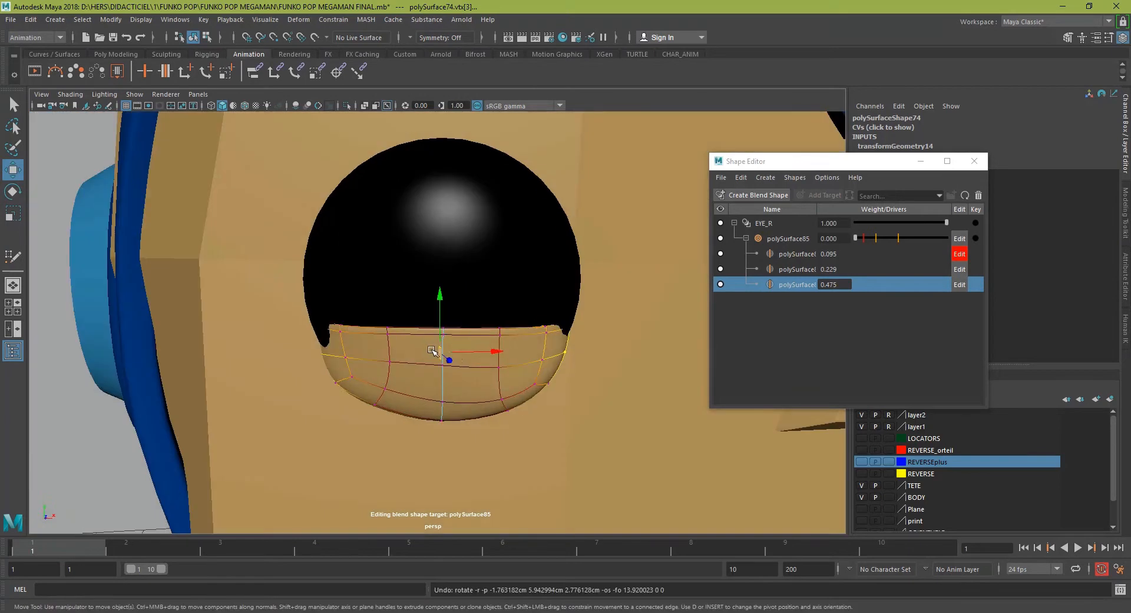
scroll(366, 331, up, 3)
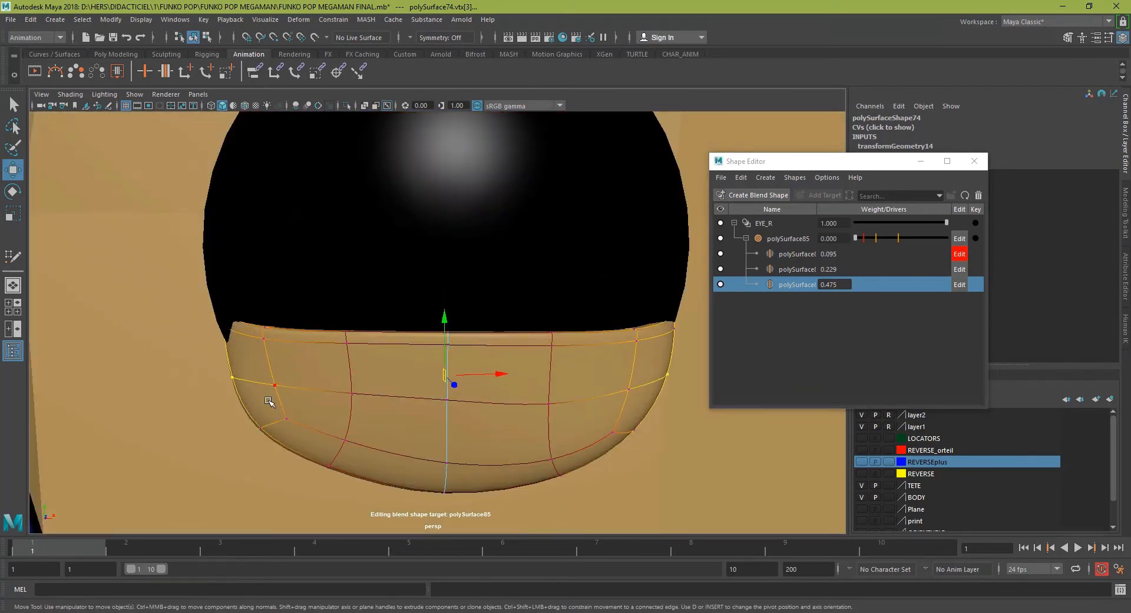
Undo the lower lid's vertex edits and return it to object mode.
click(258, 429)
key(ctrl+z)
key(ctrl+z)
key(ctrl+z)
key(ctrl+z)
key(ctrl+z)
key(ctrl+z)
key(ctrl+z)
right_drag(522, 284, 561, 266)
scroll(451, 348, down, 6)
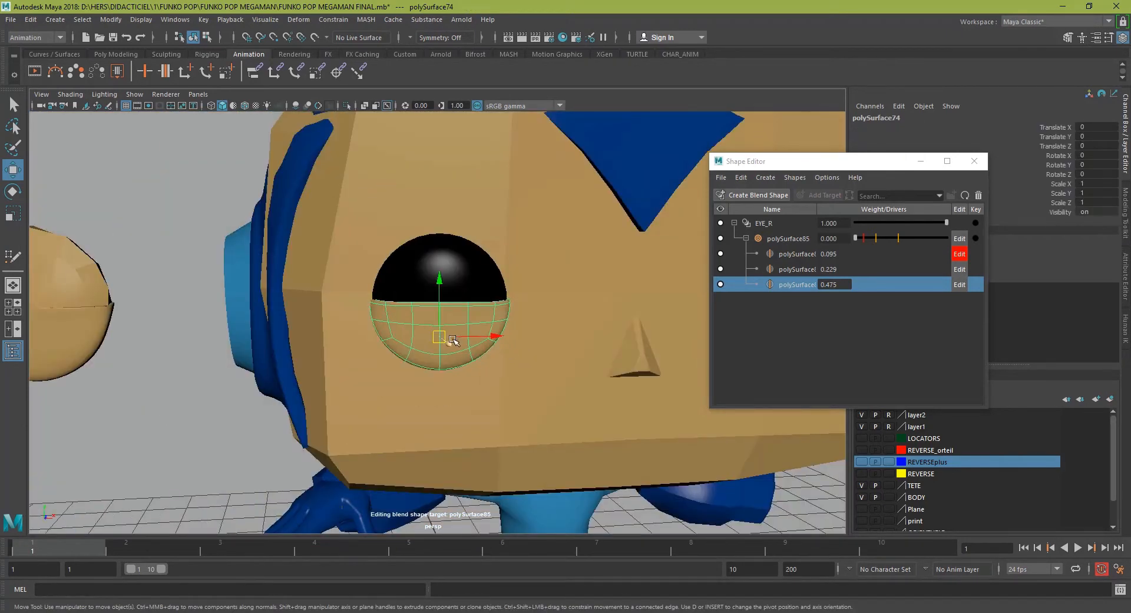
Hide the smooth lower lid polySurface74 and find the faceted lower lid polySurface69 around the eye in wireframe display.
key(ctrl+h)
scroll(451, 337, up, 3)
key(4)
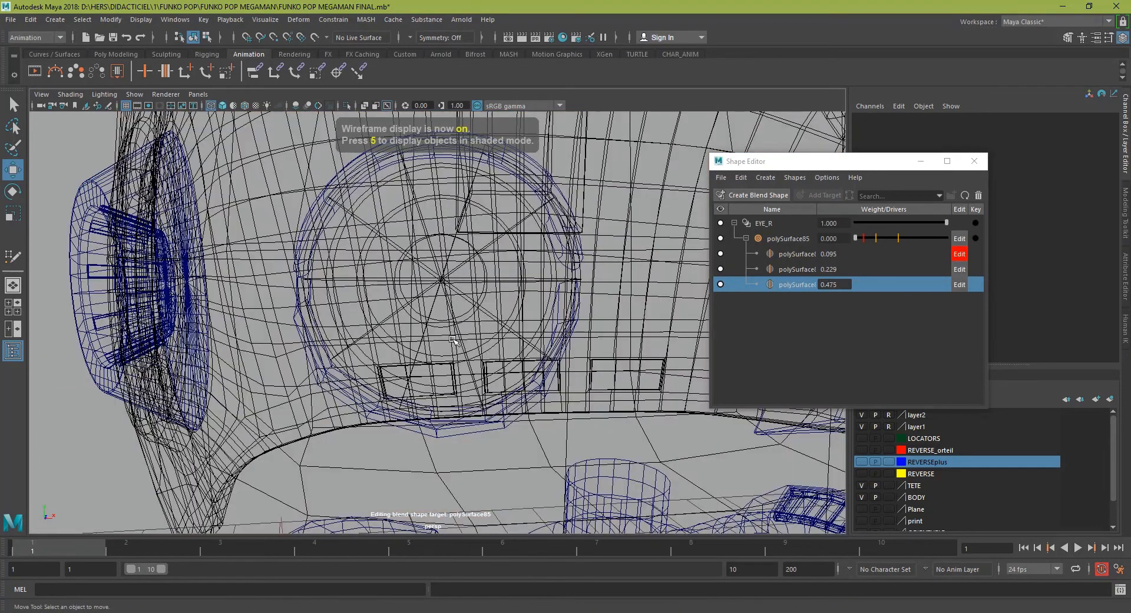
click(454, 427)
alt+right_drag(455, 427, 415, 386)
alt+drag(416, 386, 371, 381)
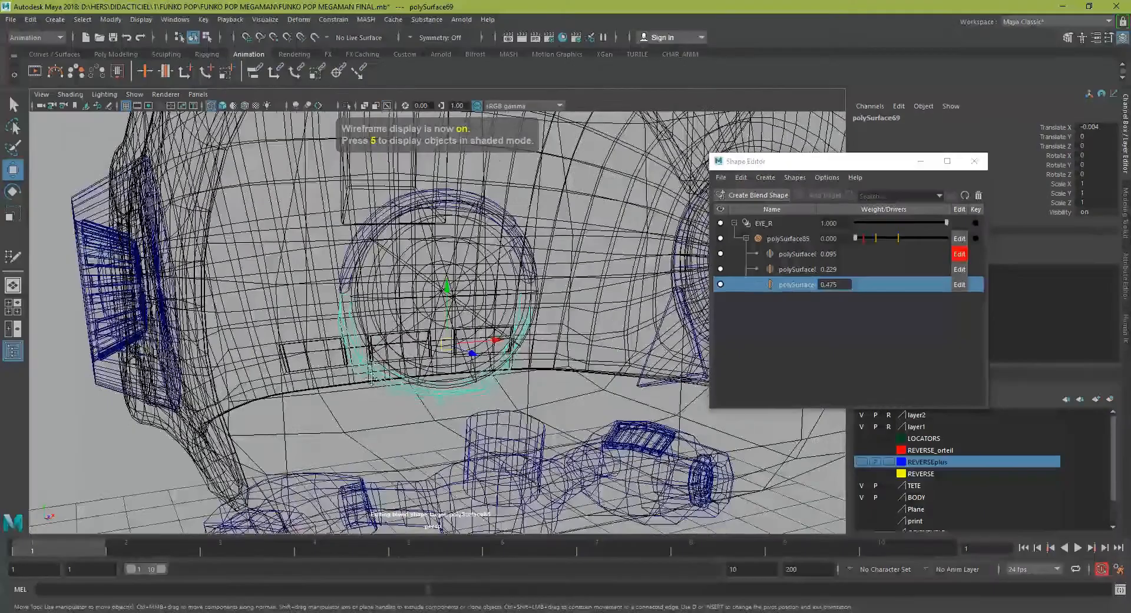
Select the lower lid copy beside the head and rename it paupiere_R_down.
alt+middle_drag(371, 380, 583, 344)
scroll(583, 345, down, 4)
click(286, 343)
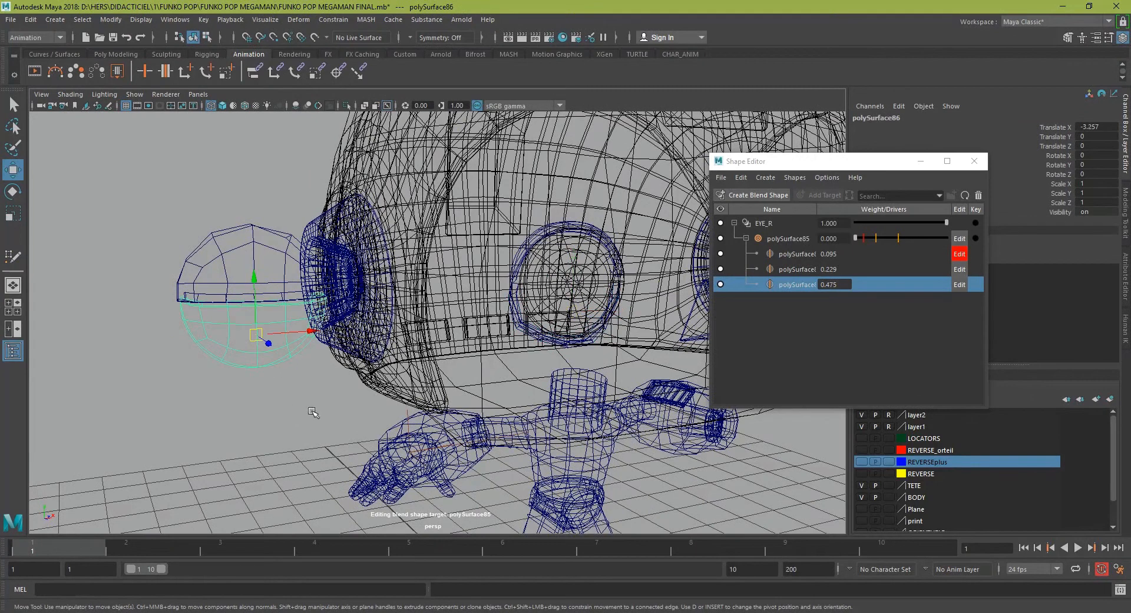
drag(886, 158, 890, 203)
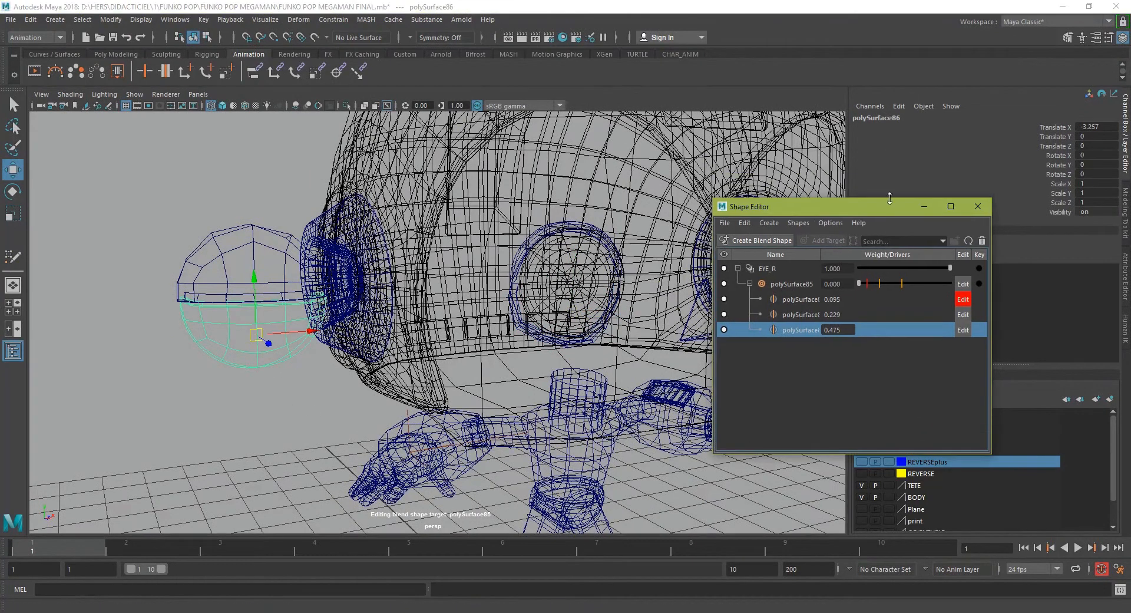
click(894, 118)
text(paupiere R dow)
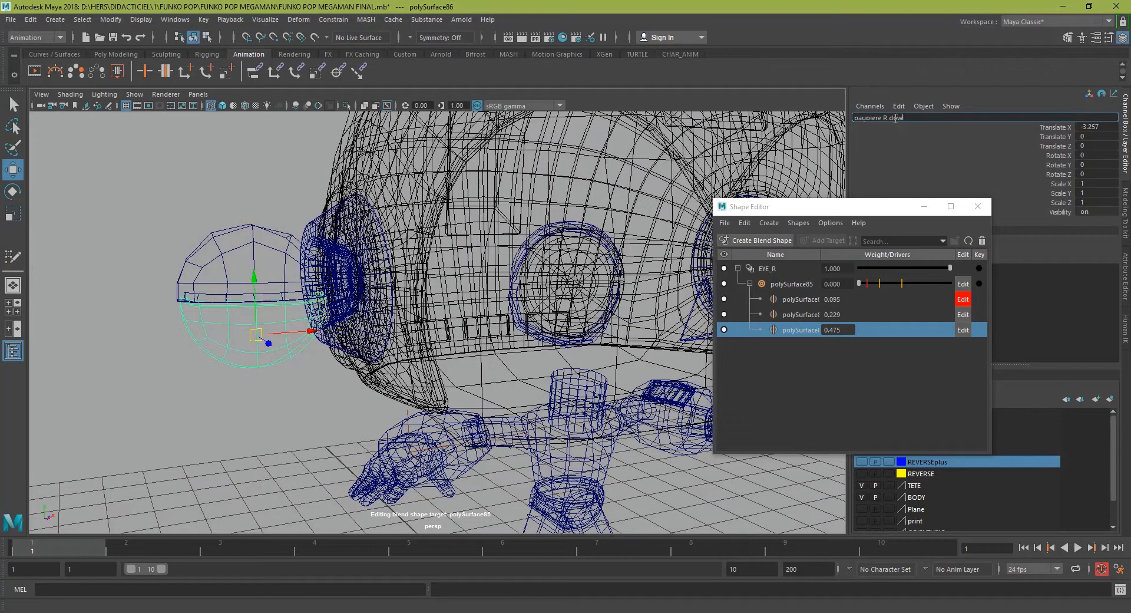
key(Return)
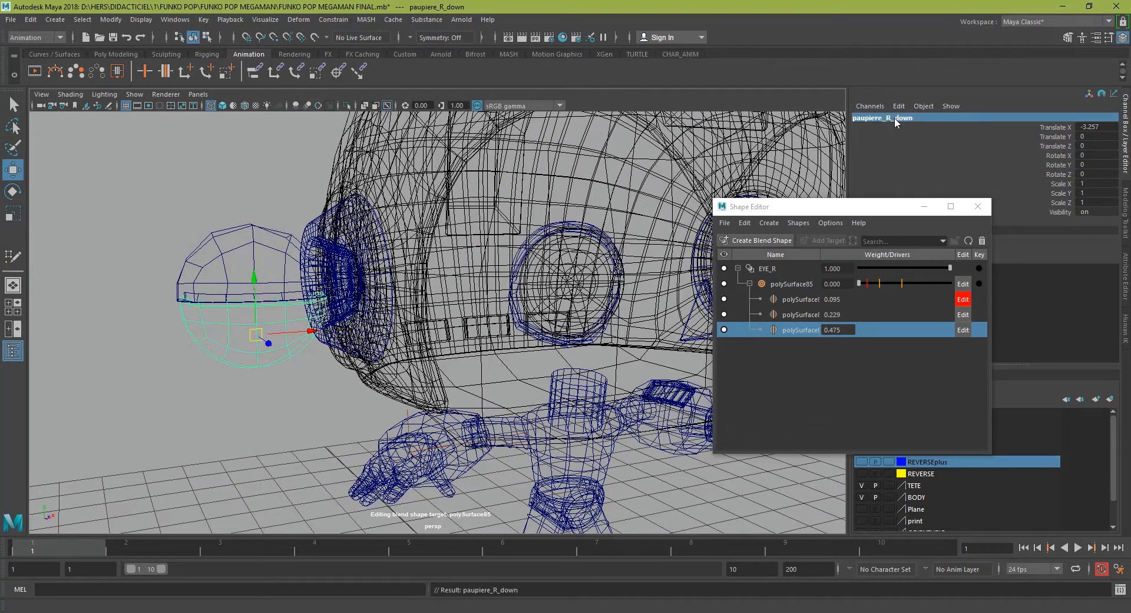
Add the lower lid on the eye to the selection and create a blend shape named "Paupiere R down" with local origin.
click(553, 330)
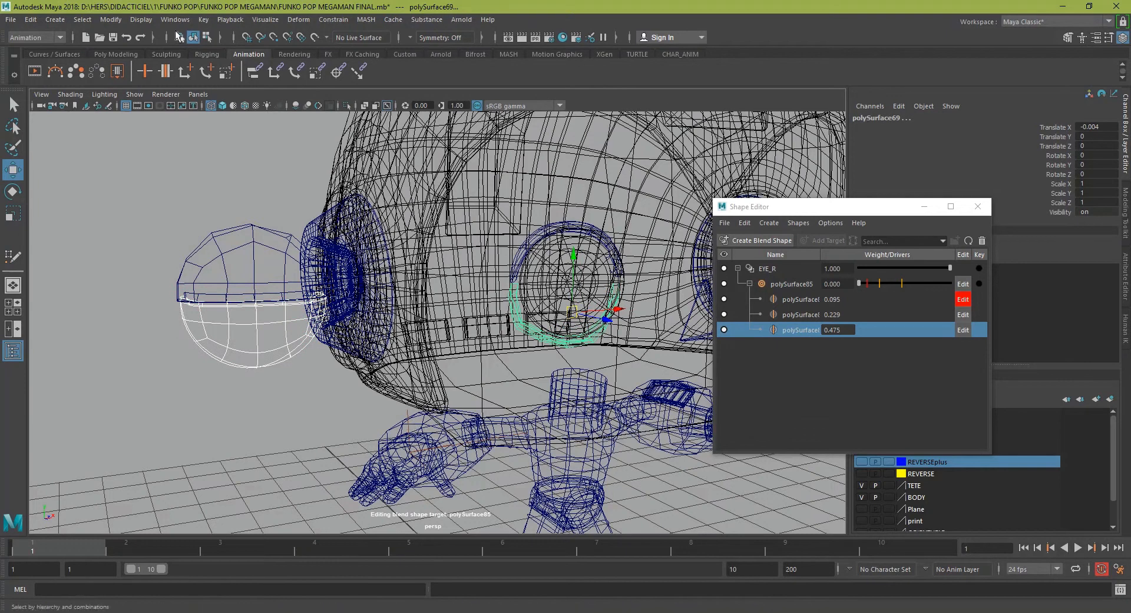
click(333, 20)
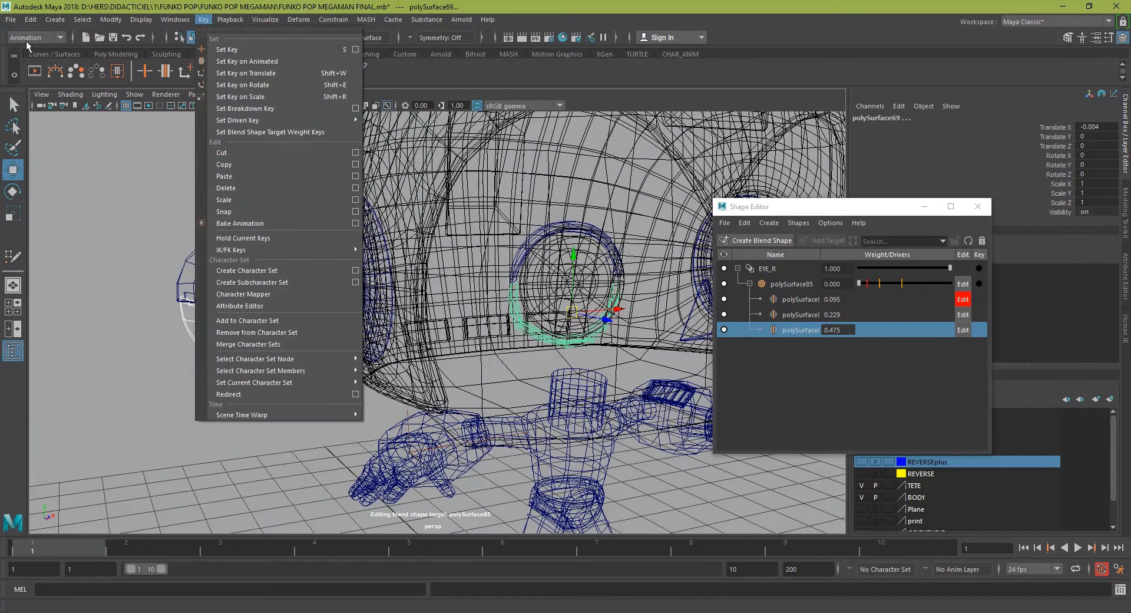
click(24, 40)
click(24, 40)
click(299, 19)
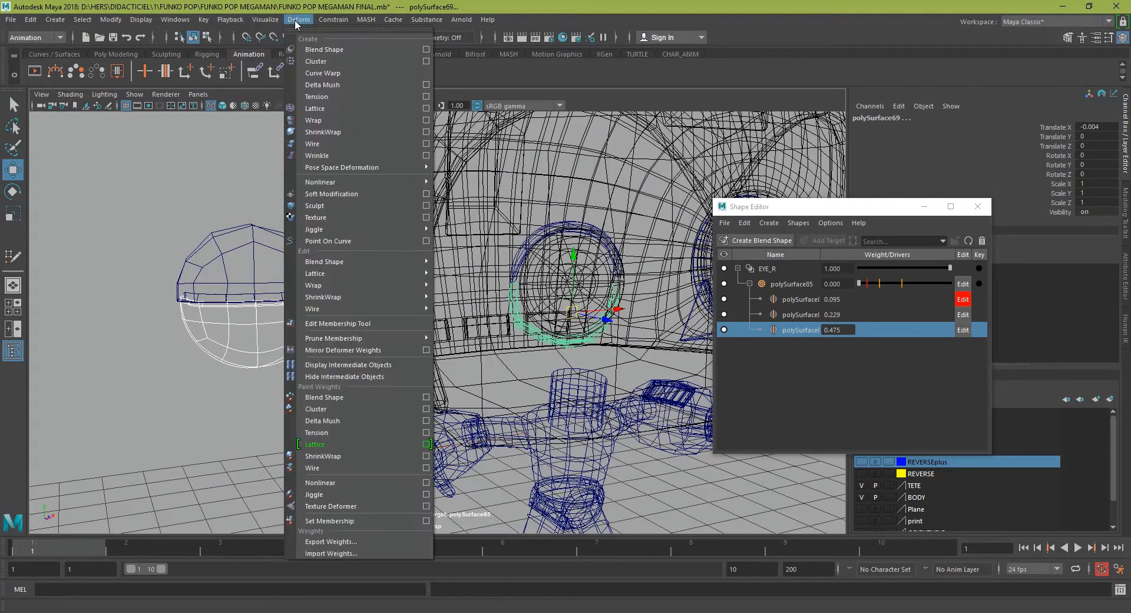
click(426, 50)
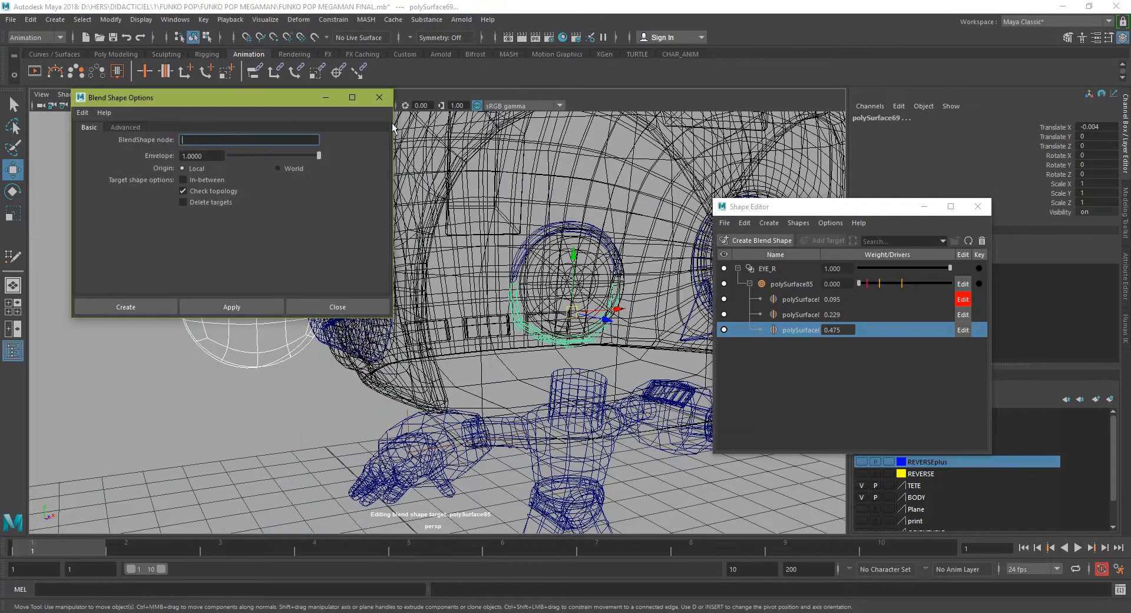
drag(213, 100, 495, 189)
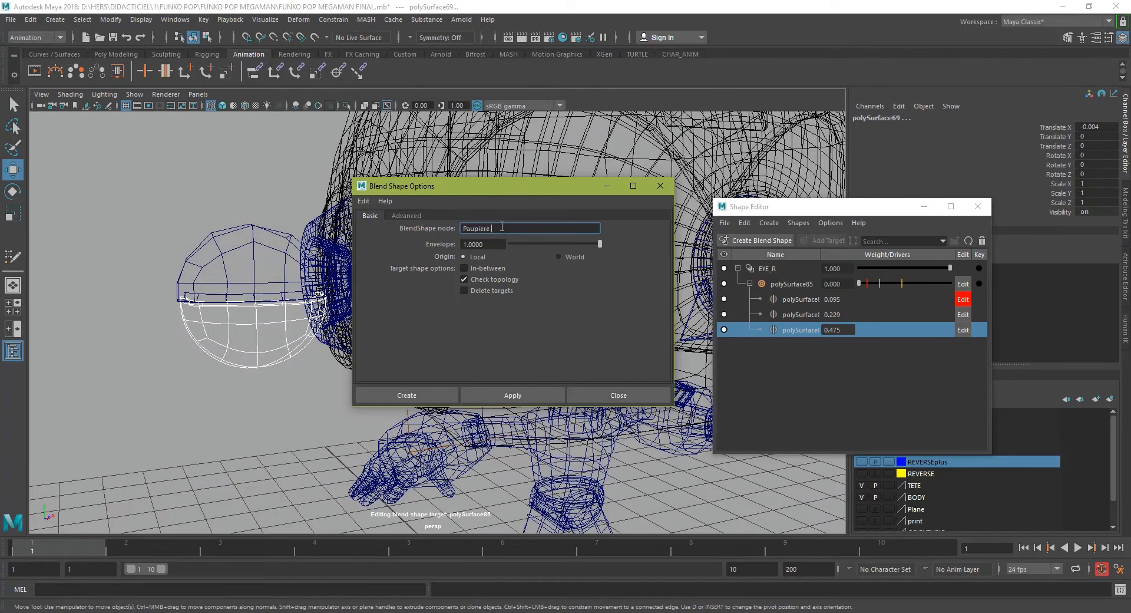
click(493, 392)
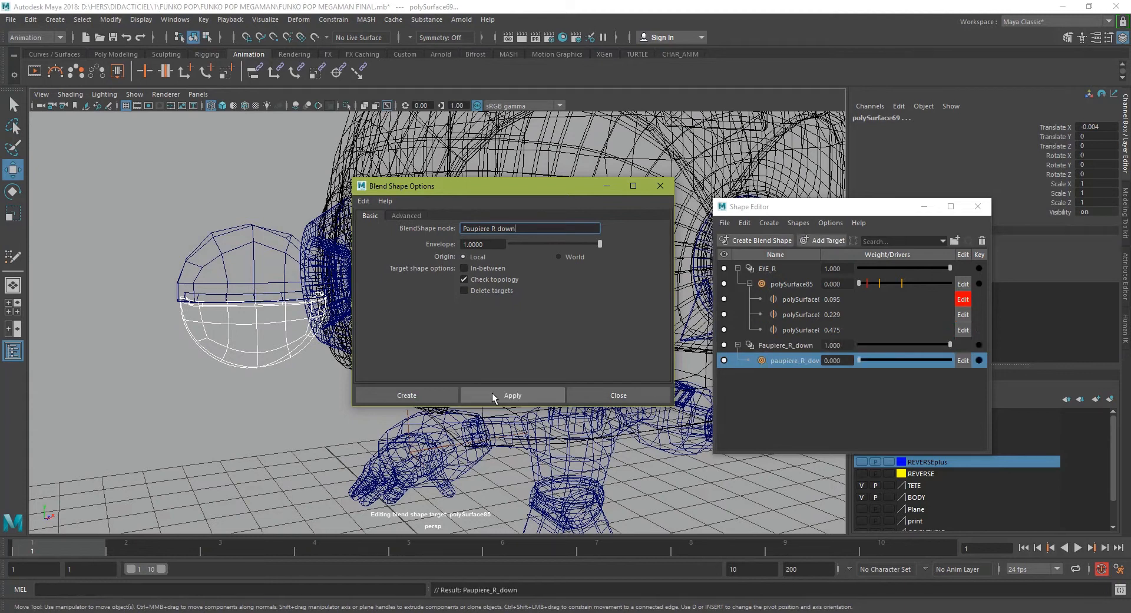
Collapse the EYE_R blend shape and select Paupiere_R_down in the Shape Editor.
click(791, 362)
click(788, 344)
click(783, 361)
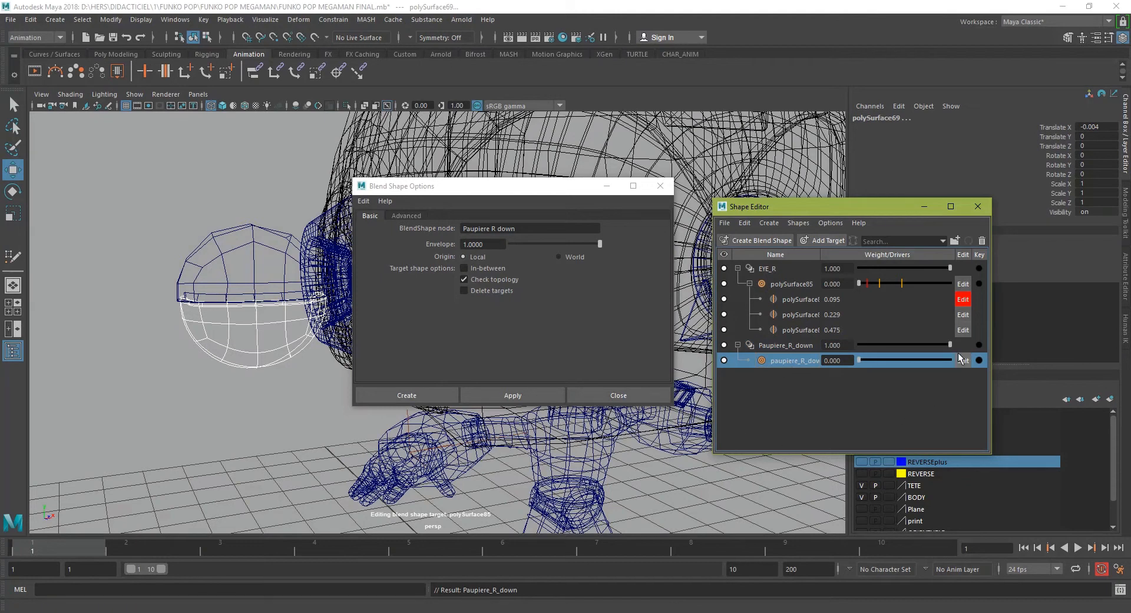
click(738, 269)
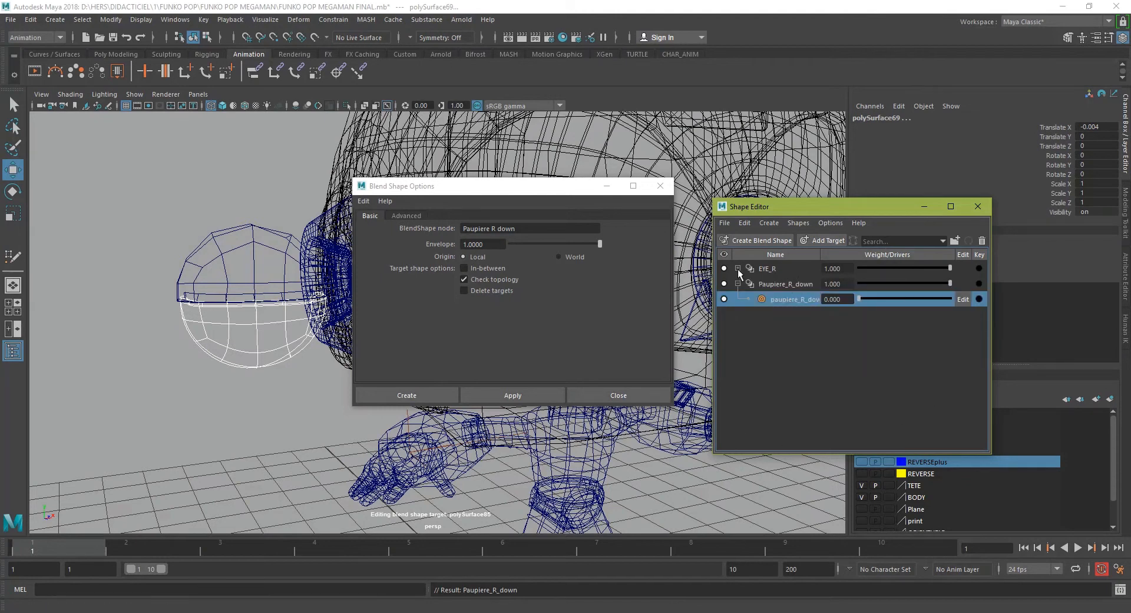
click(780, 335)
click(768, 269)
click(766, 284)
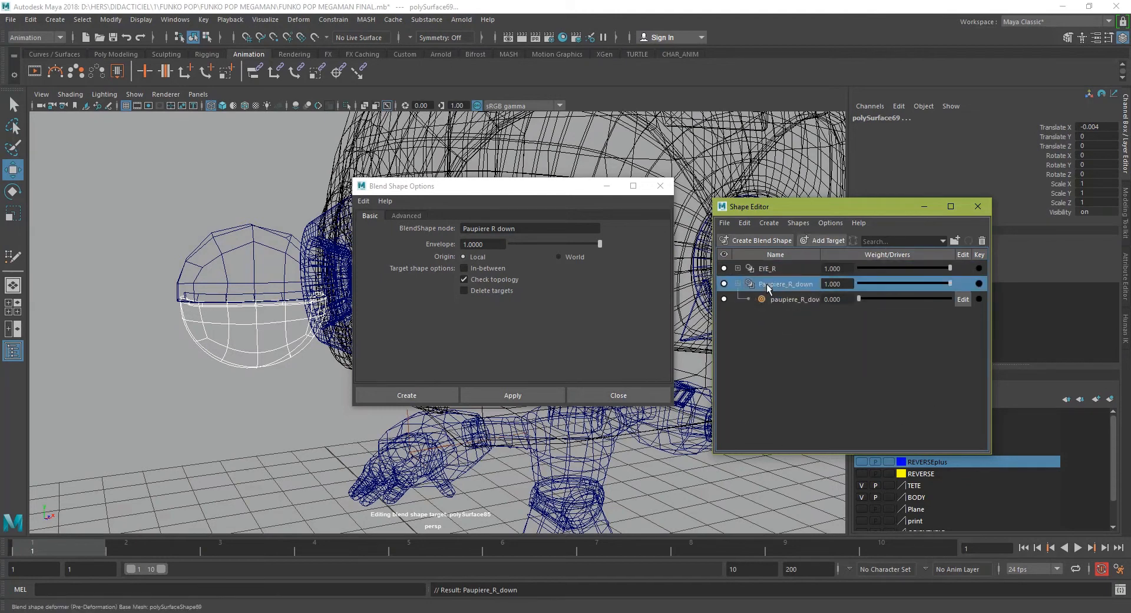
click(765, 271)
click(766, 283)
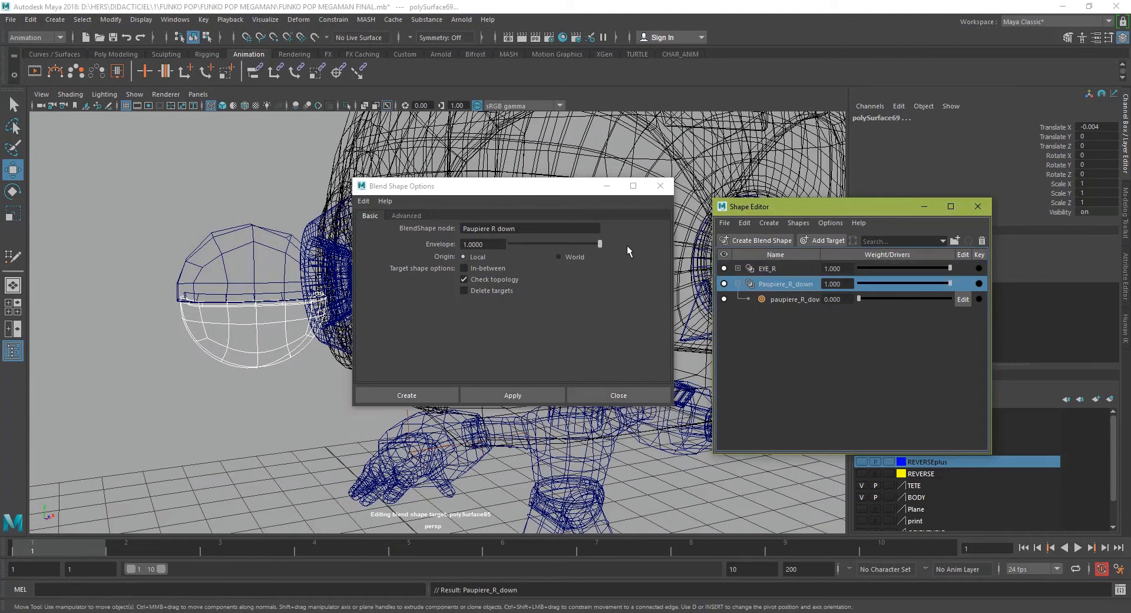
Minimize the blend shape options, switch to shaded display and raise the paupiere_R_down target's weight to 1.
click(606, 190)
click(606, 190)
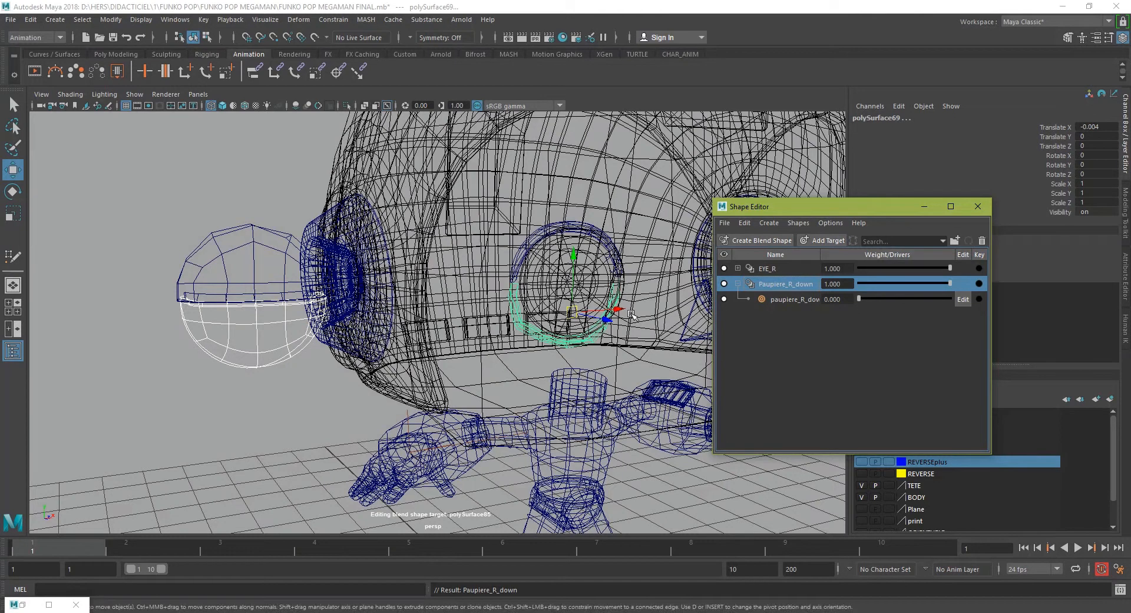
key(5)
drag(859, 302, 914, 308)
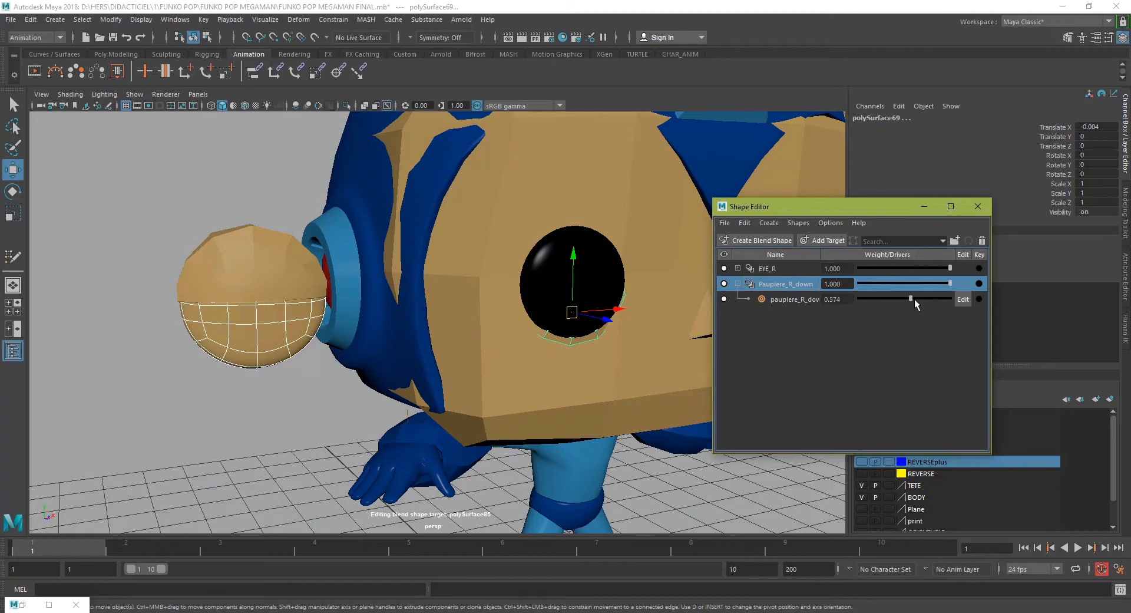
drag(912, 301, 981, 296)
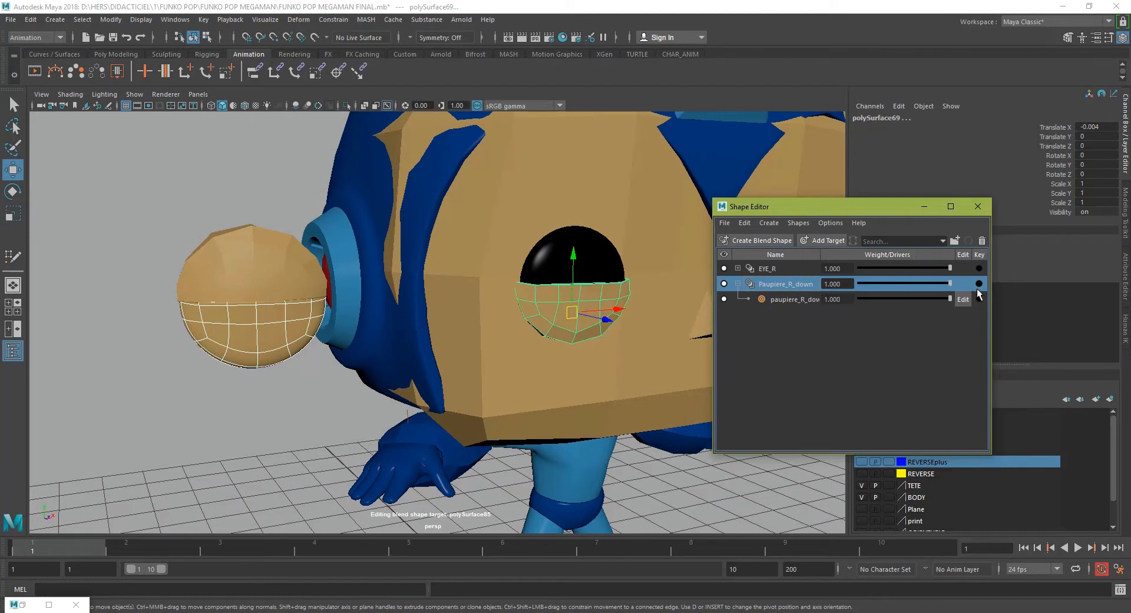
Expand EYE_R and scrub the polySurface85 weight, leaving it at 0.065, to check the upper lid against the closed lower lid.
drag(946, 282, 1009, 293)
click(738, 268)
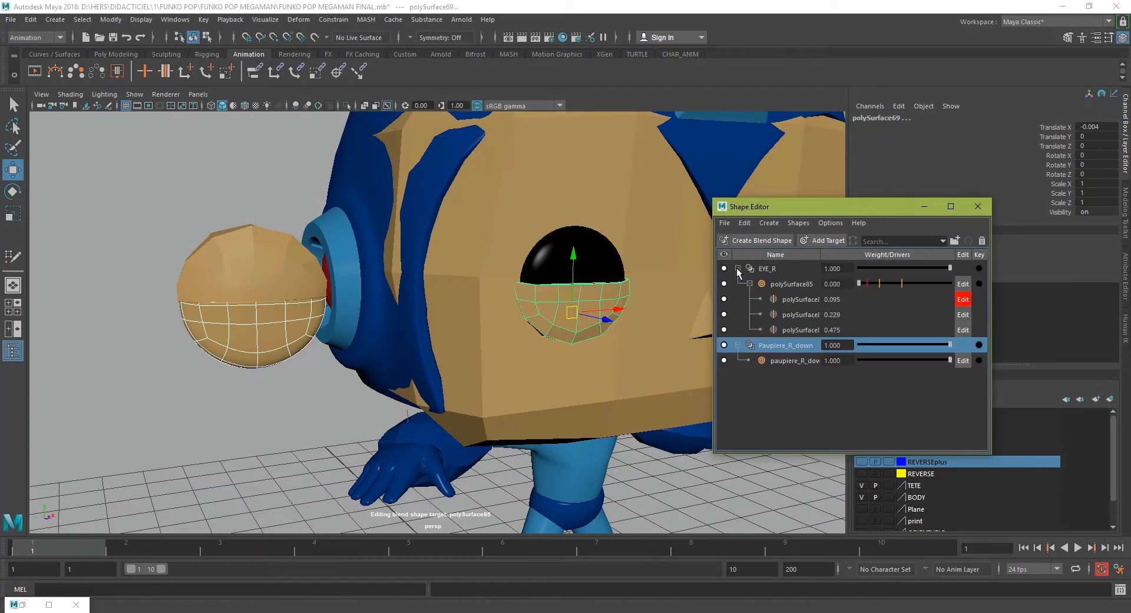
drag(949, 284, 865, 285)
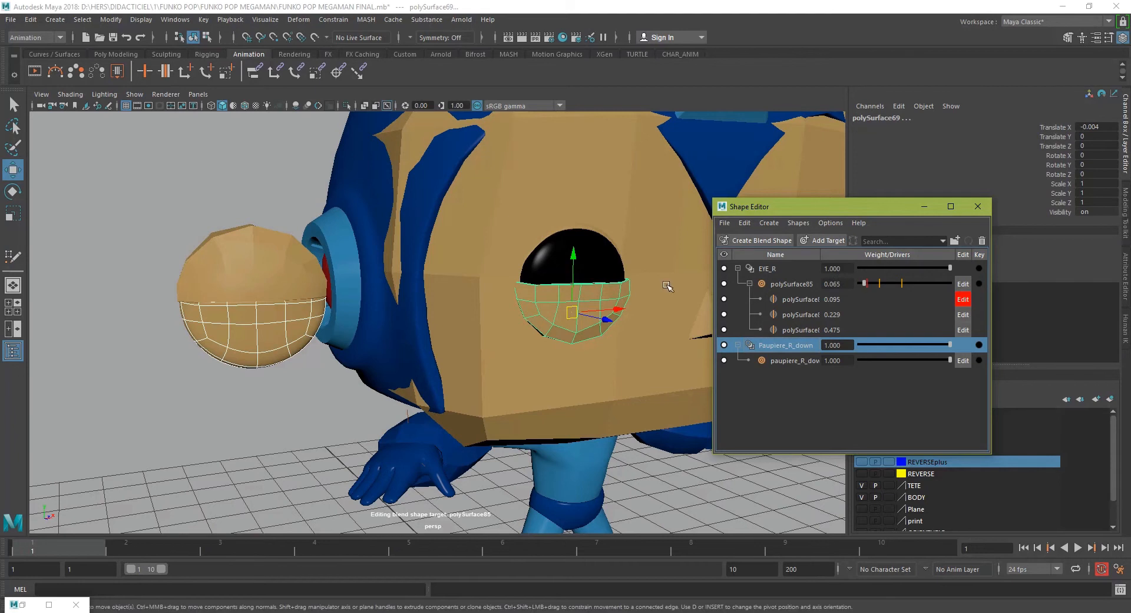
Smooth the lower lid's preview, move the Shape Editor clear of the face and show NURBS curves in the viewport.
key(3)
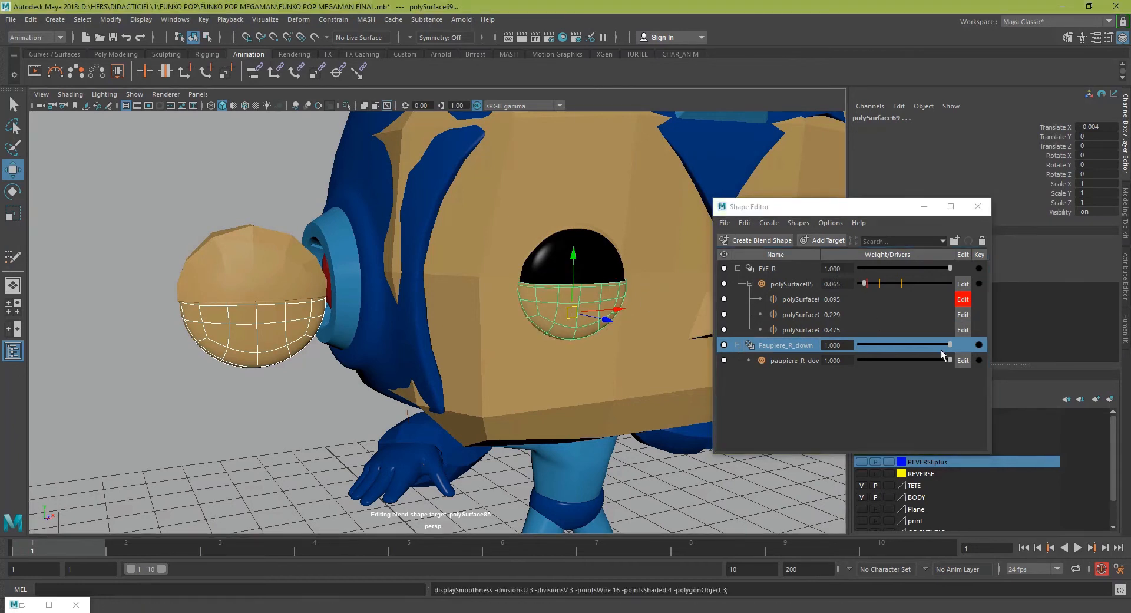
drag(863, 206, 866, 355)
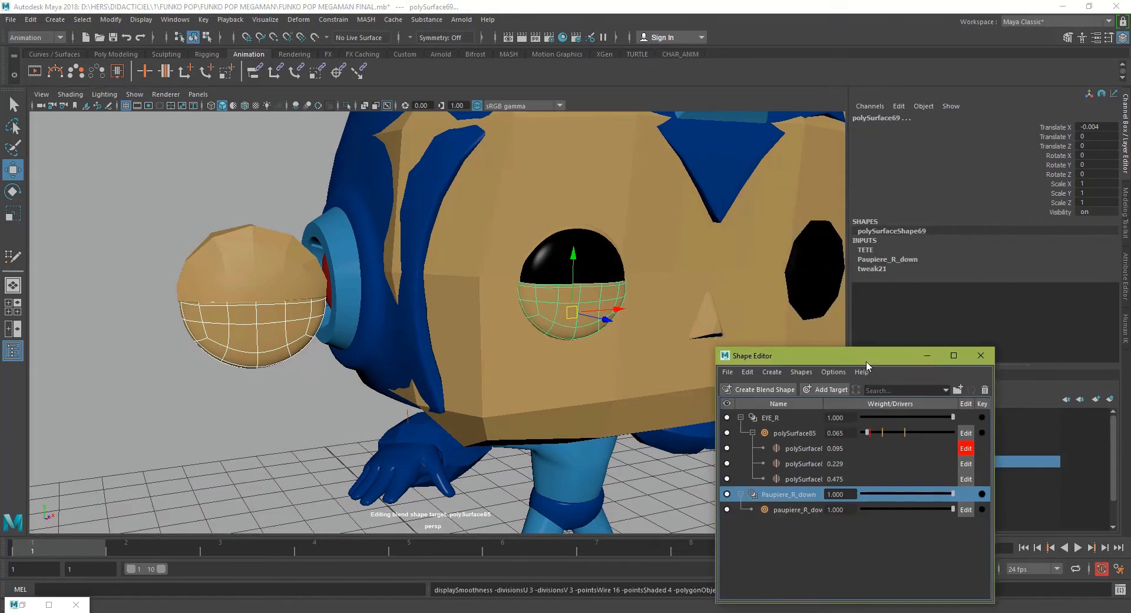
scroll(592, 280, up, 3)
alt+middle_drag(592, 280, 538, 283)
click(134, 95)
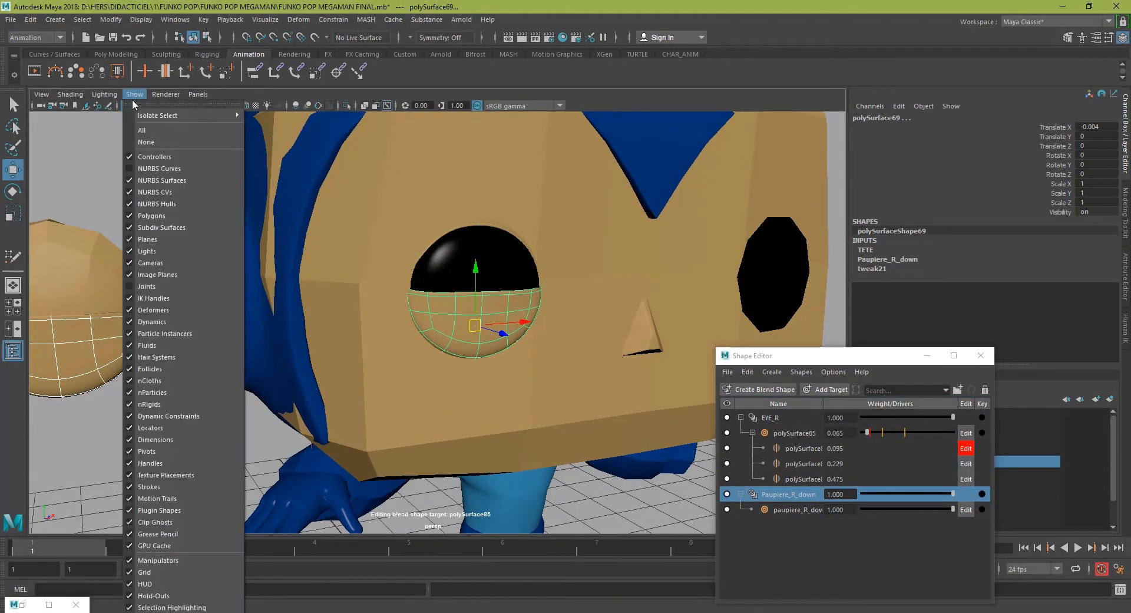
click(160, 168)
scroll(495, 252, up, 3)
scroll(480, 220, up, 1)
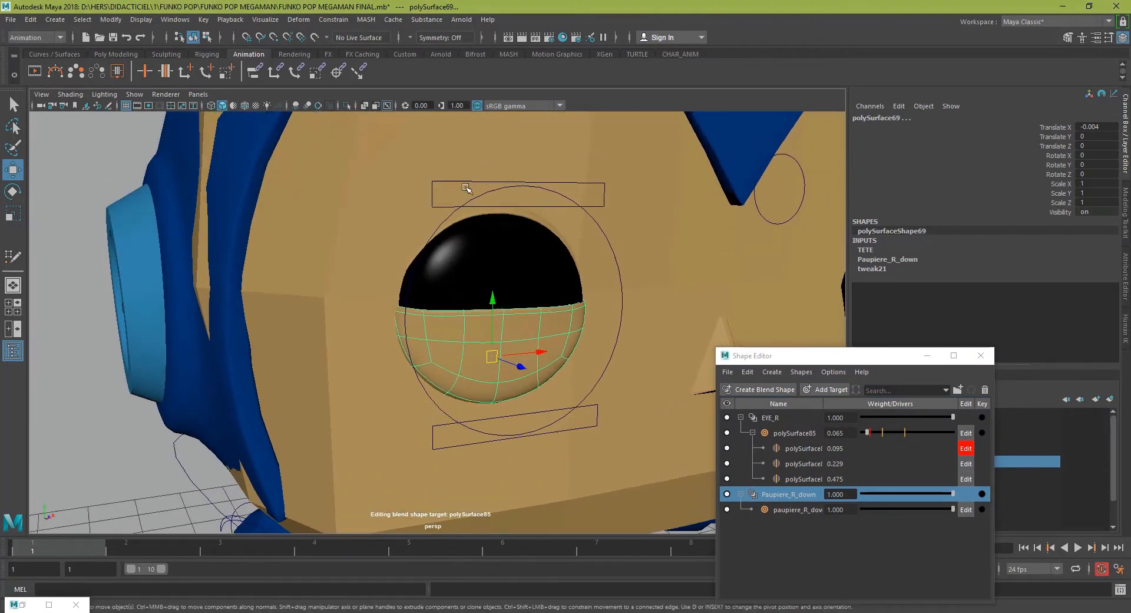
Open Set Driven Key options for the Blink_up_r control and load its Translate Y as the driver.
click(463, 182)
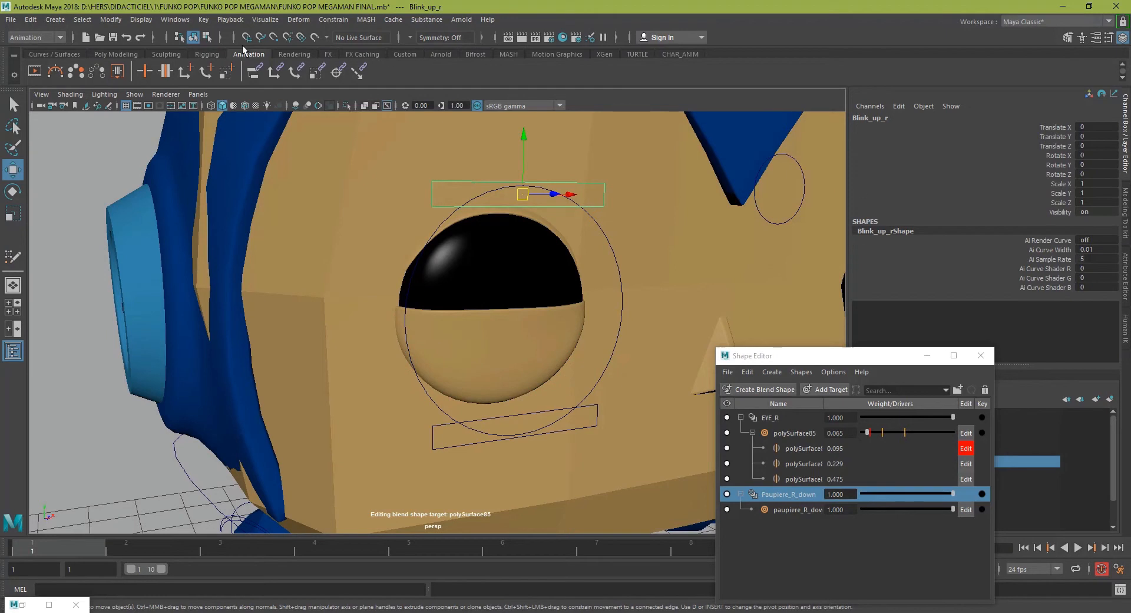
click(218, 21)
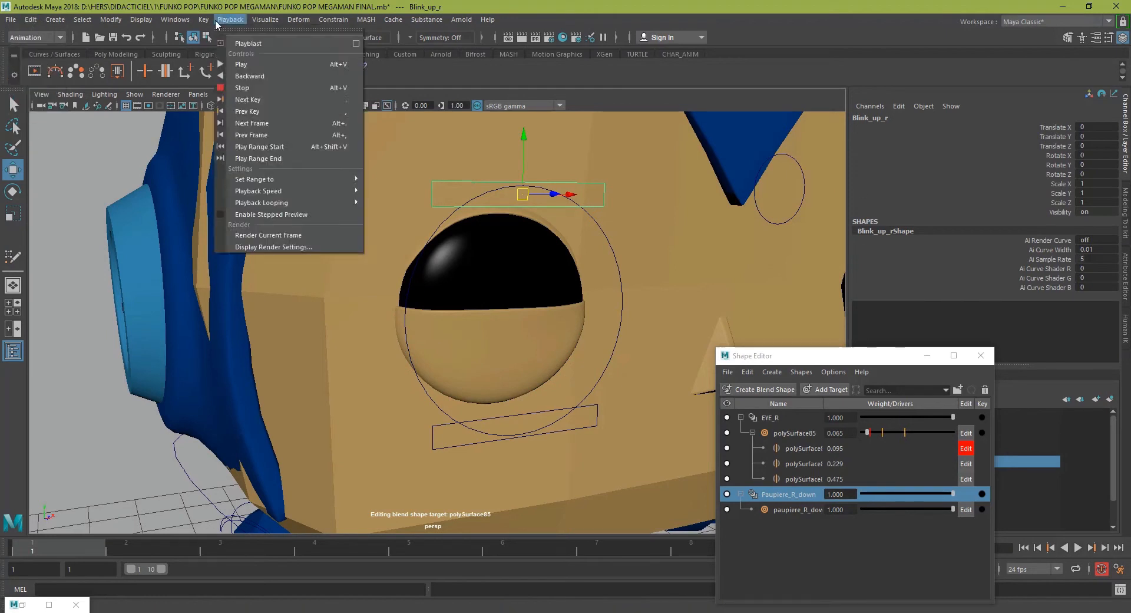
mouse_move(203, 20)
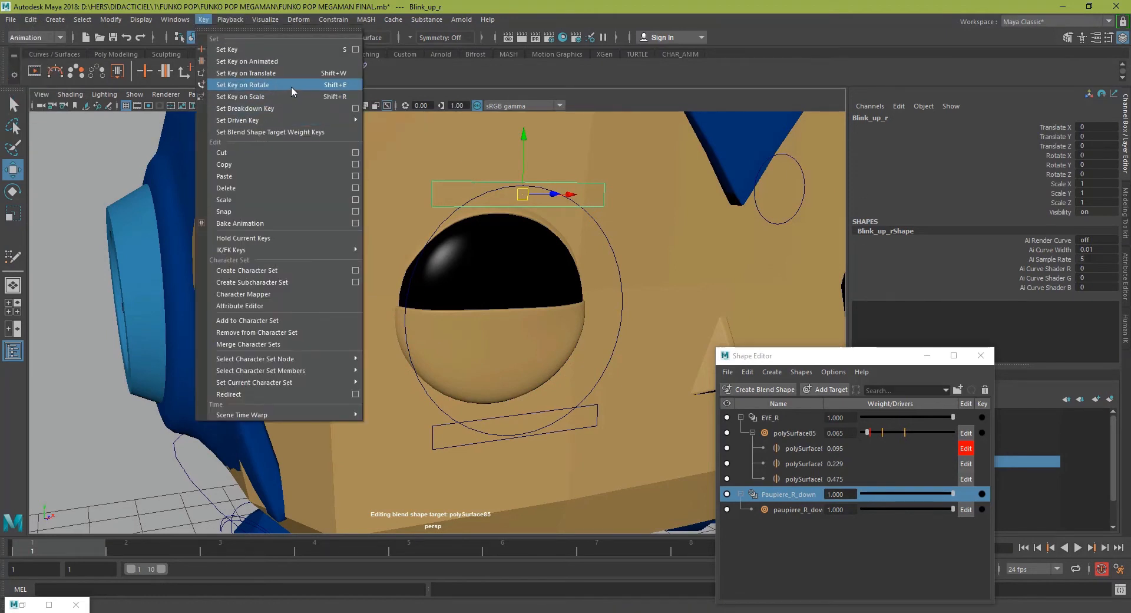
mouse_move(330, 120)
click(396, 125)
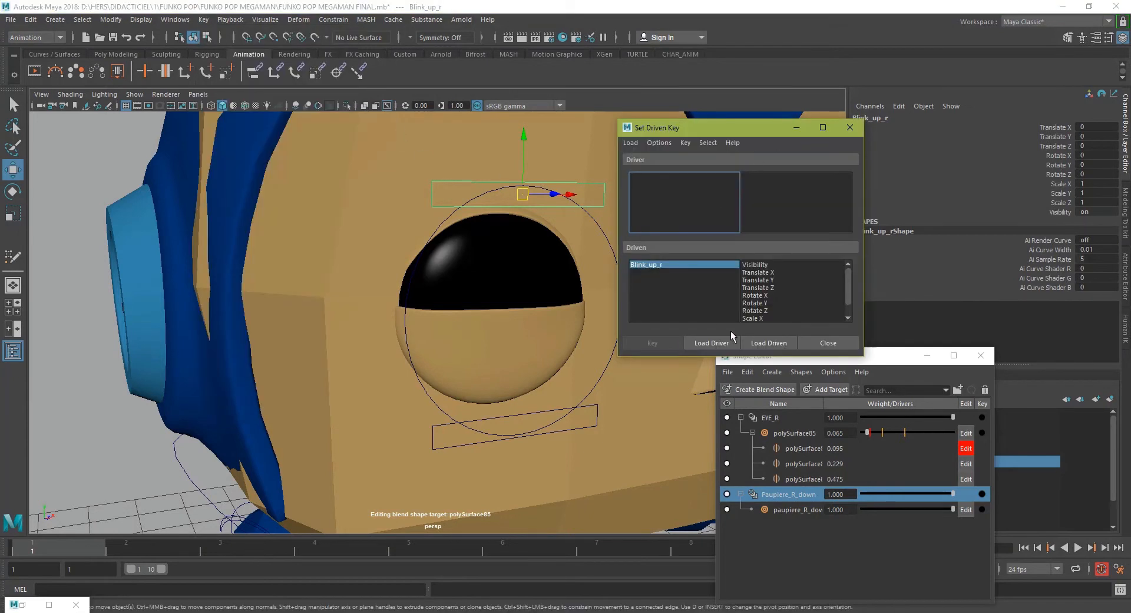
click(720, 343)
click(777, 192)
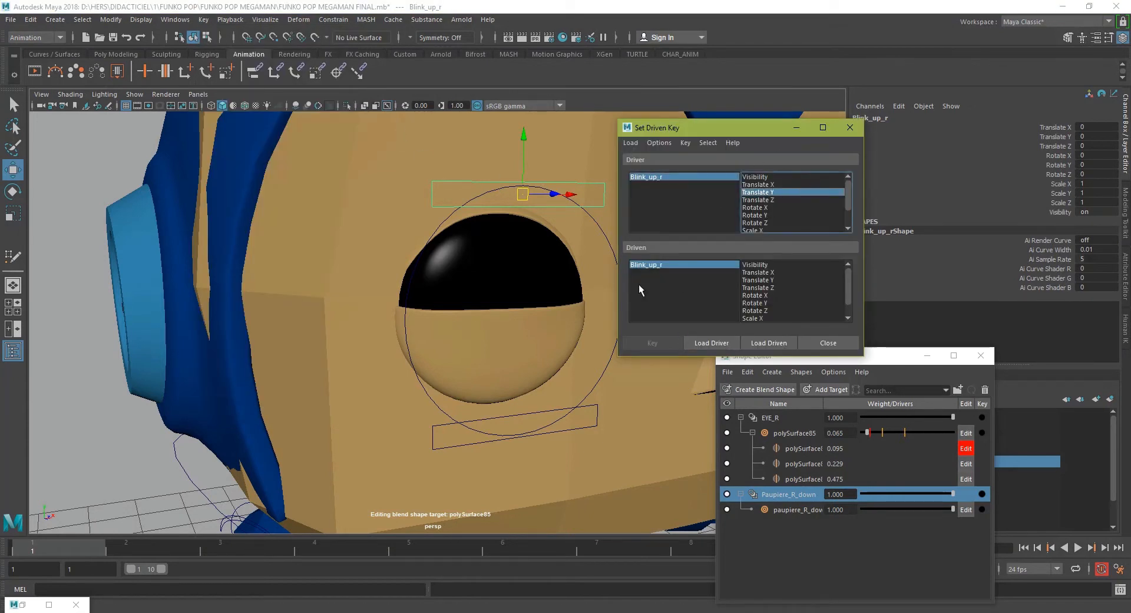
Load the EYE_R blend shape node as driven and key its polySurface85 weight at the control's rest position.
scroll(507, 357, down, 4)
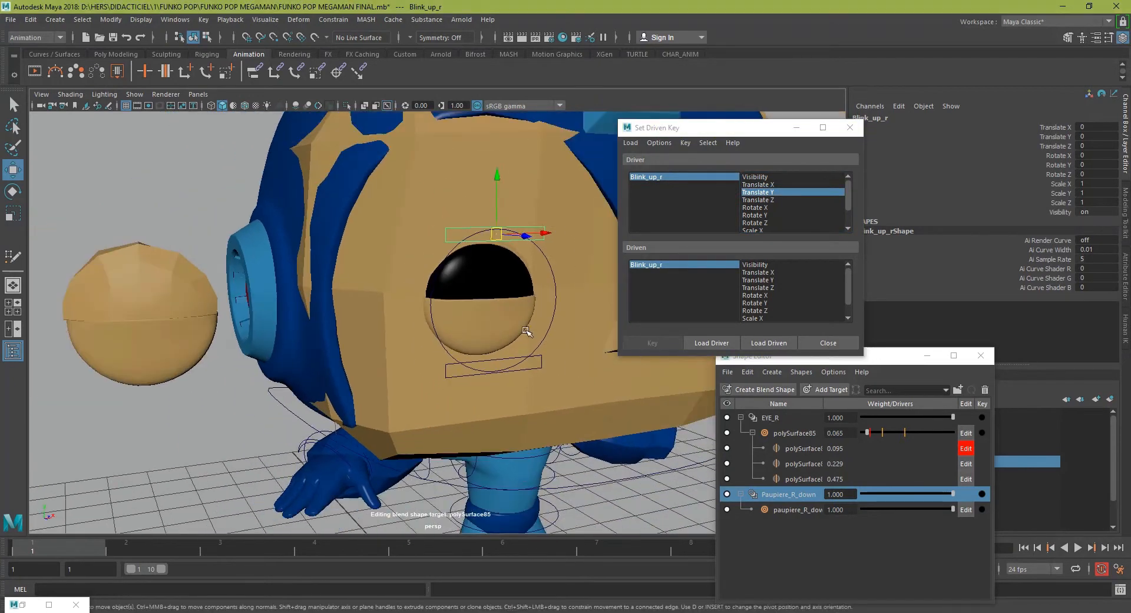
click(796, 433)
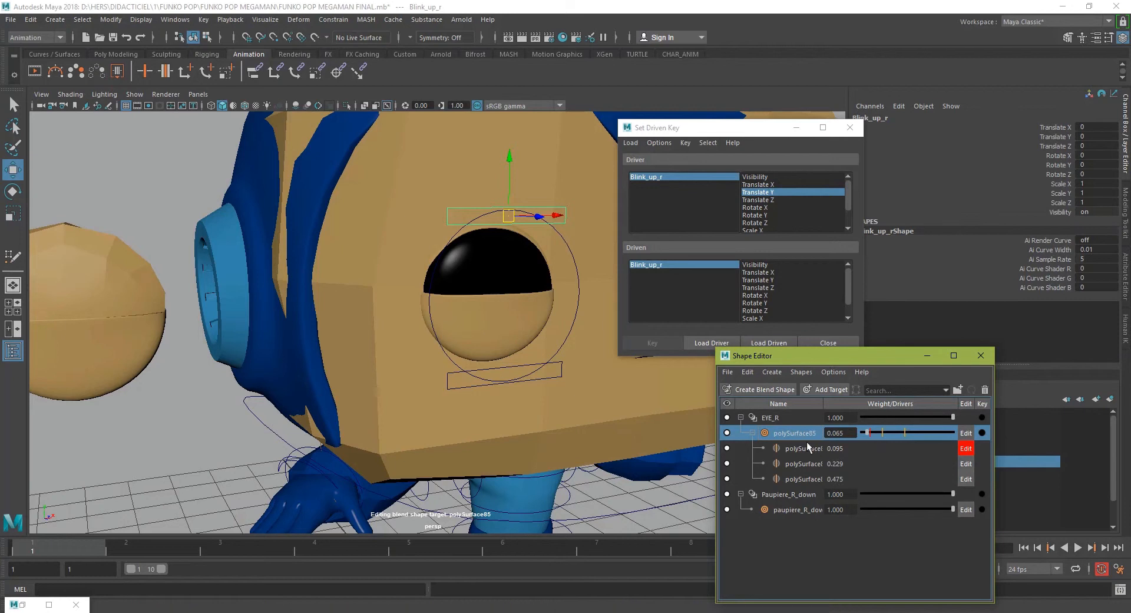
drag(821, 365, 905, 253)
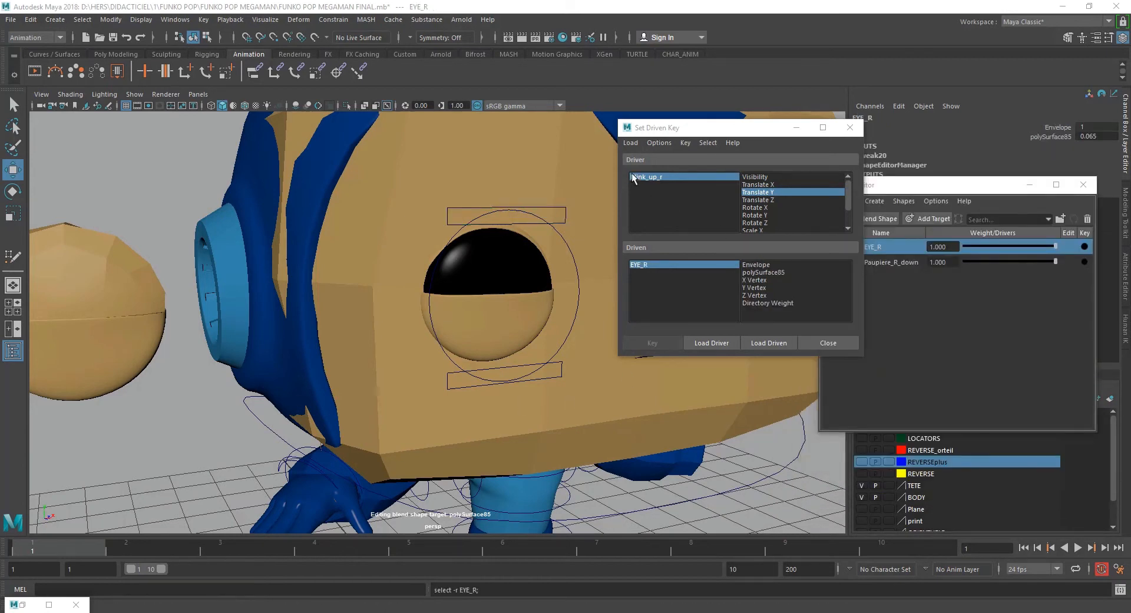
right_click(878, 246)
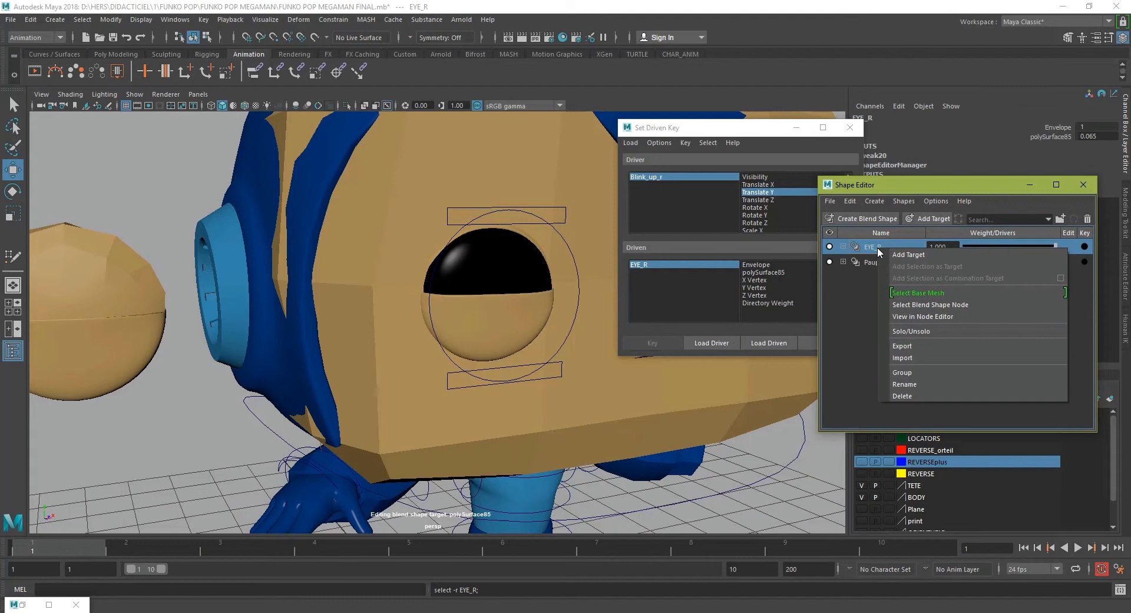
click(935, 306)
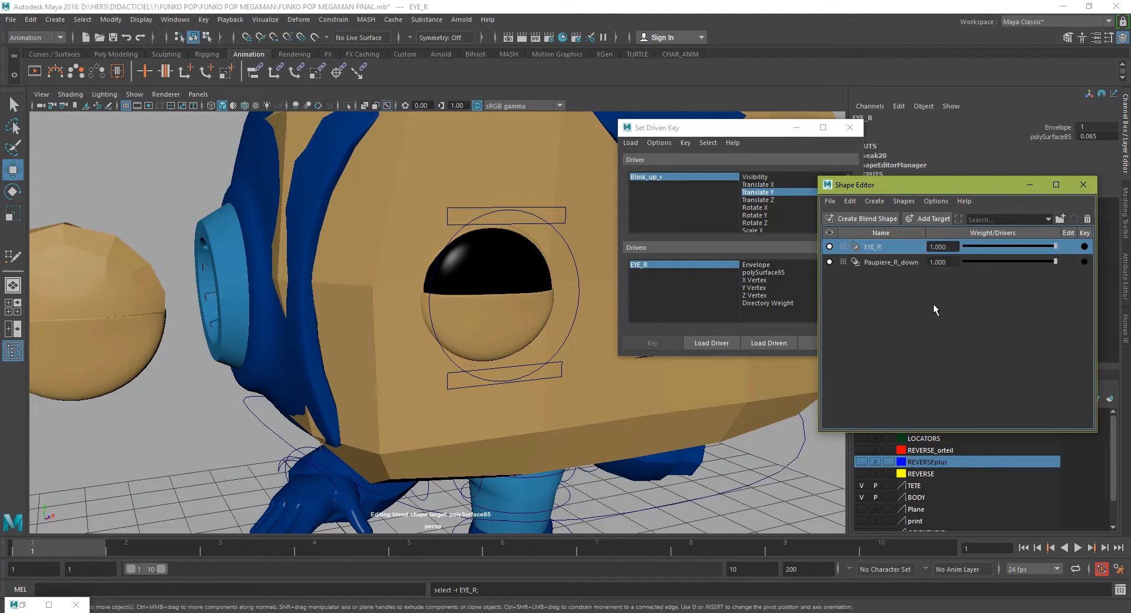
click(771, 342)
click(764, 272)
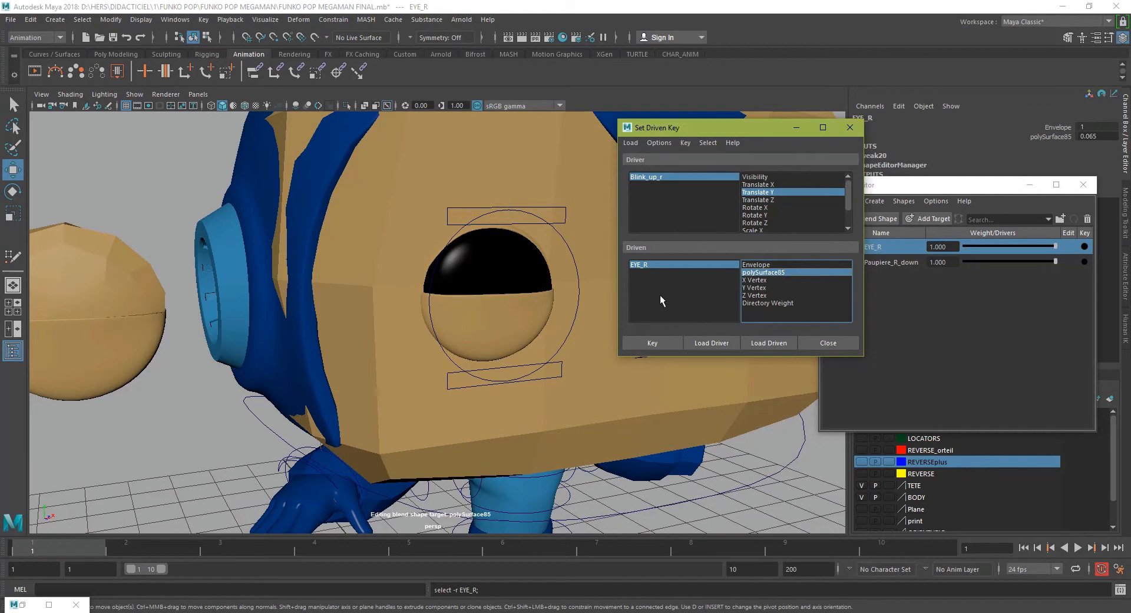
click(665, 344)
Lower Blink_up_r to Translate Y -0.59, key polySurface85 at weight 1, and return the control to 0 to test the upper lid.
click(554, 211)
drag(511, 176, 511, 248)
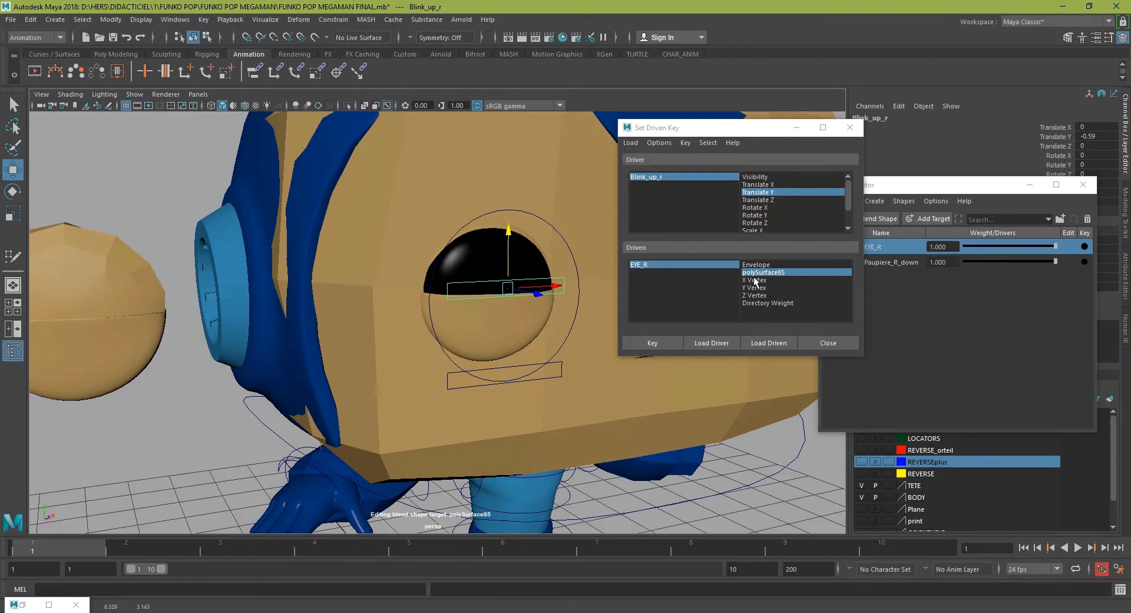
drag(900, 188, 910, 176)
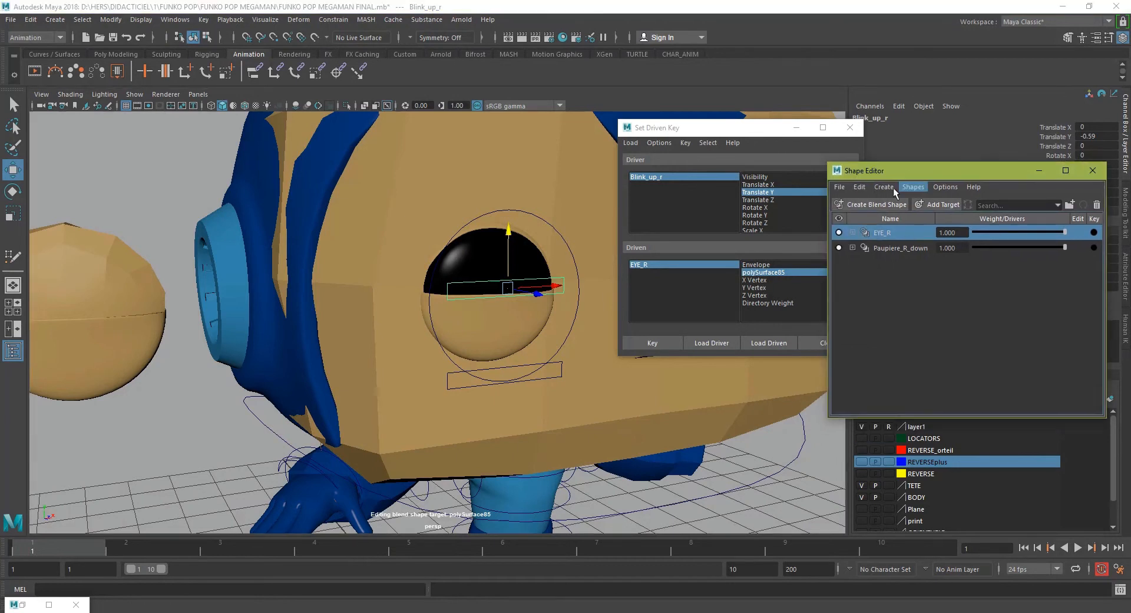
click(853, 233)
drag(995, 250, 1130, 258)
click(654, 344)
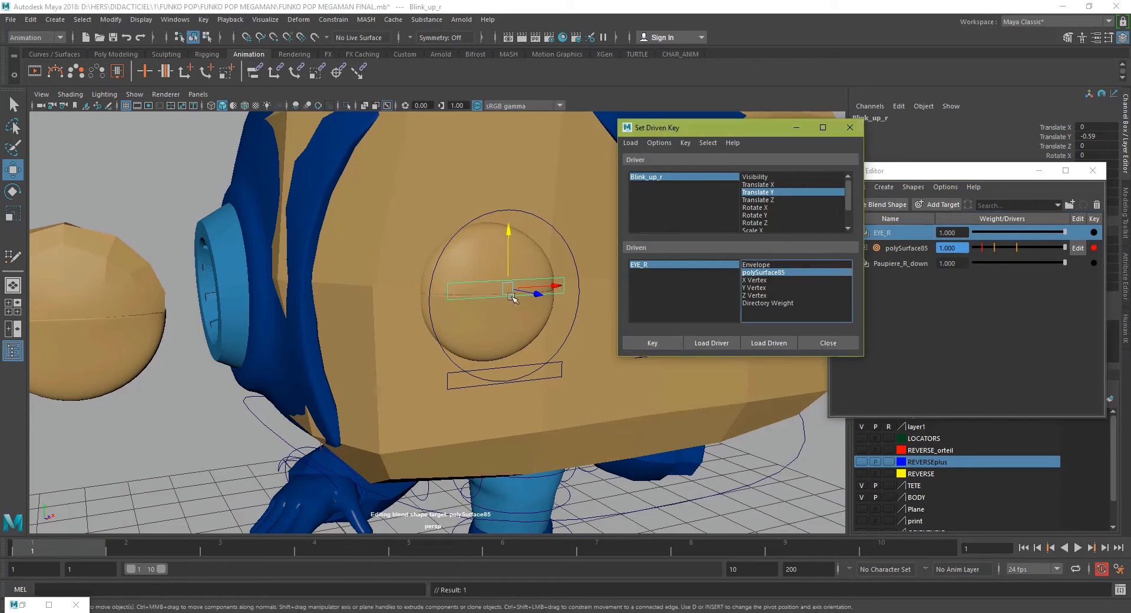
drag(511, 260, 539, 173)
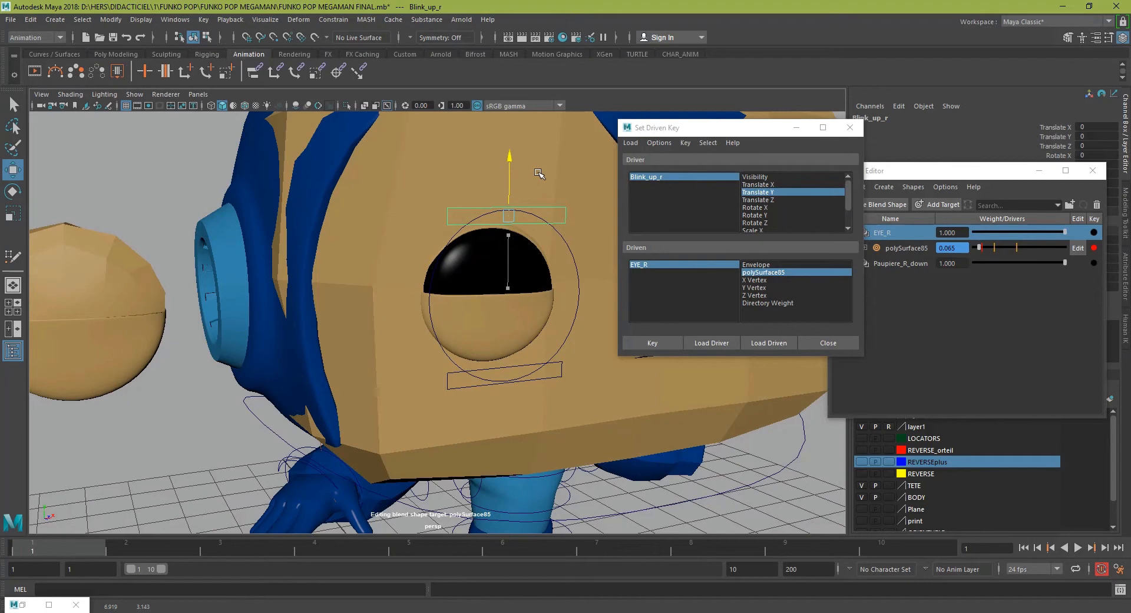
Load the Blink_Down_R control below the eye as the driver with its Translate Y attribute.
click(500, 386)
click(503, 369)
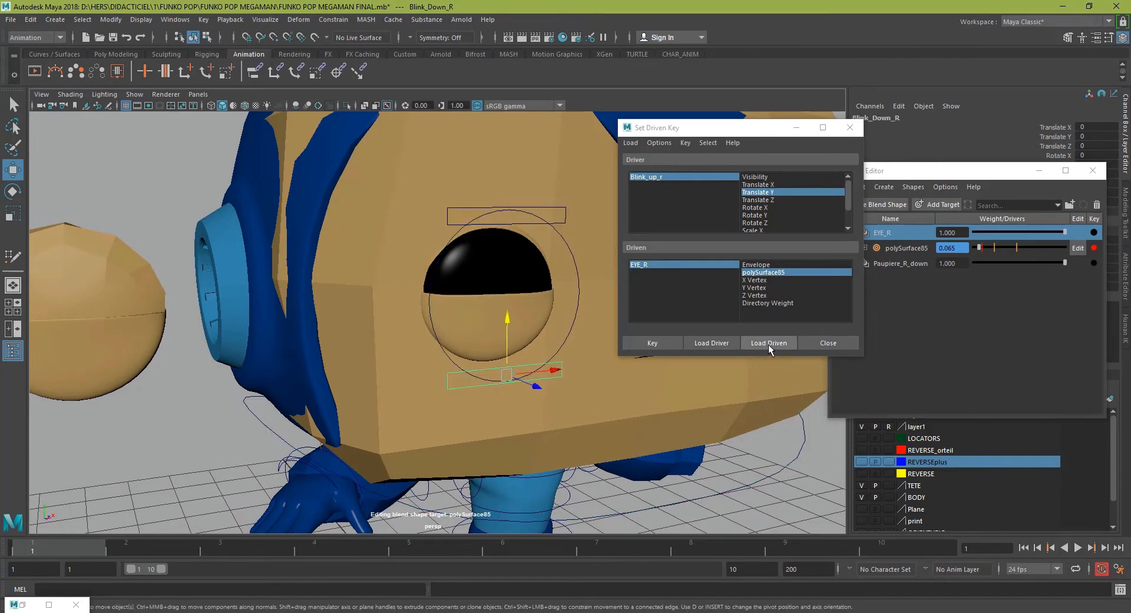
click(712, 343)
click(766, 193)
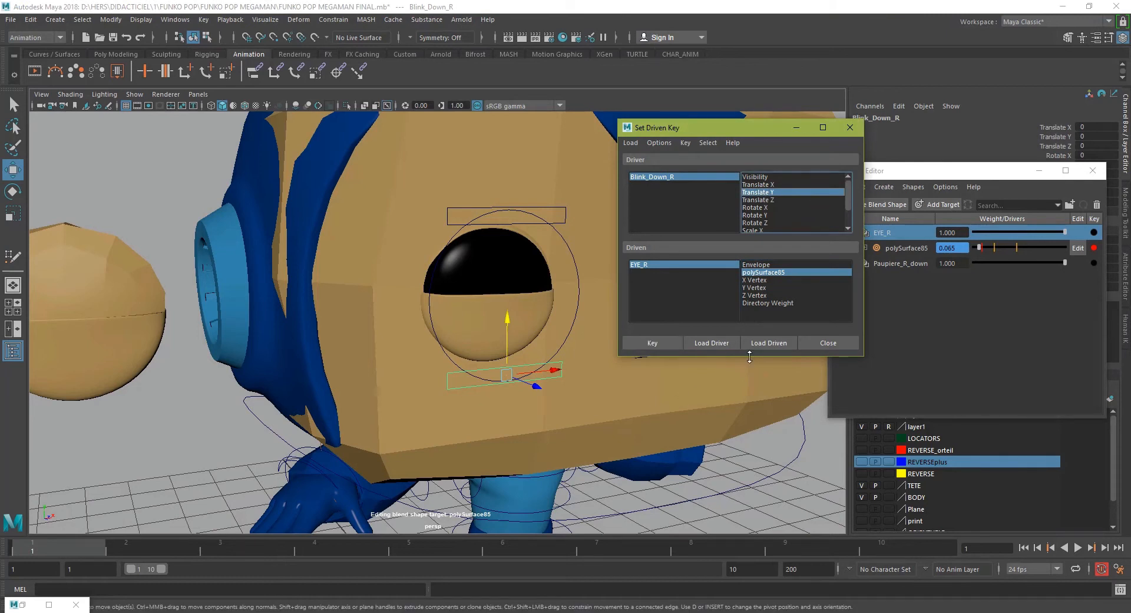
Select the Paupiere_R_down blend shape node and load it as driven with its paupiere_R_down weight.
click(898, 264)
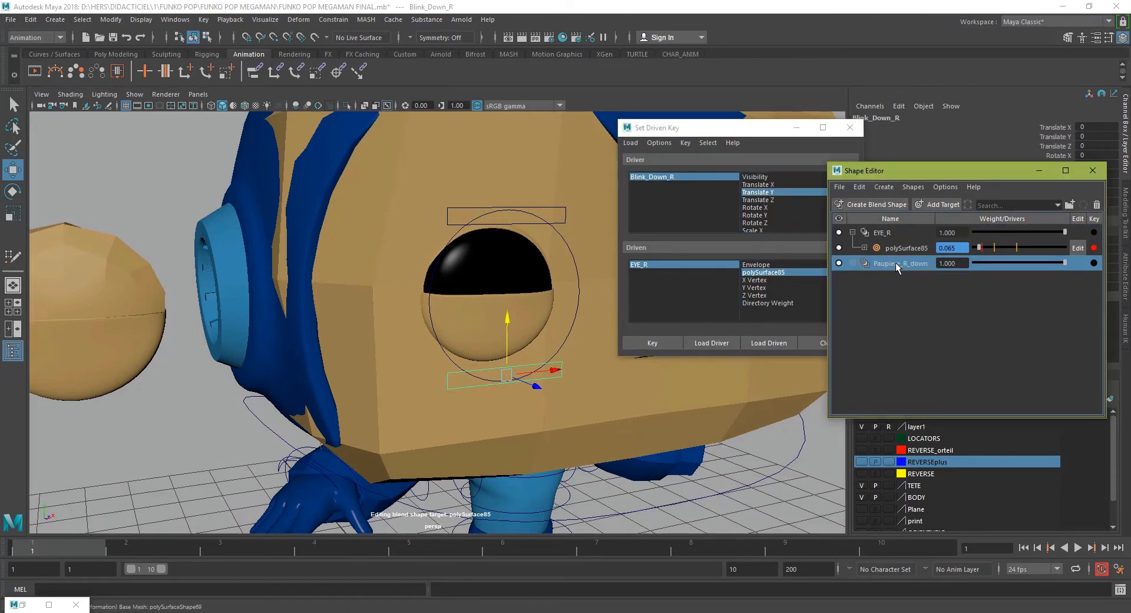
right_click(899, 266)
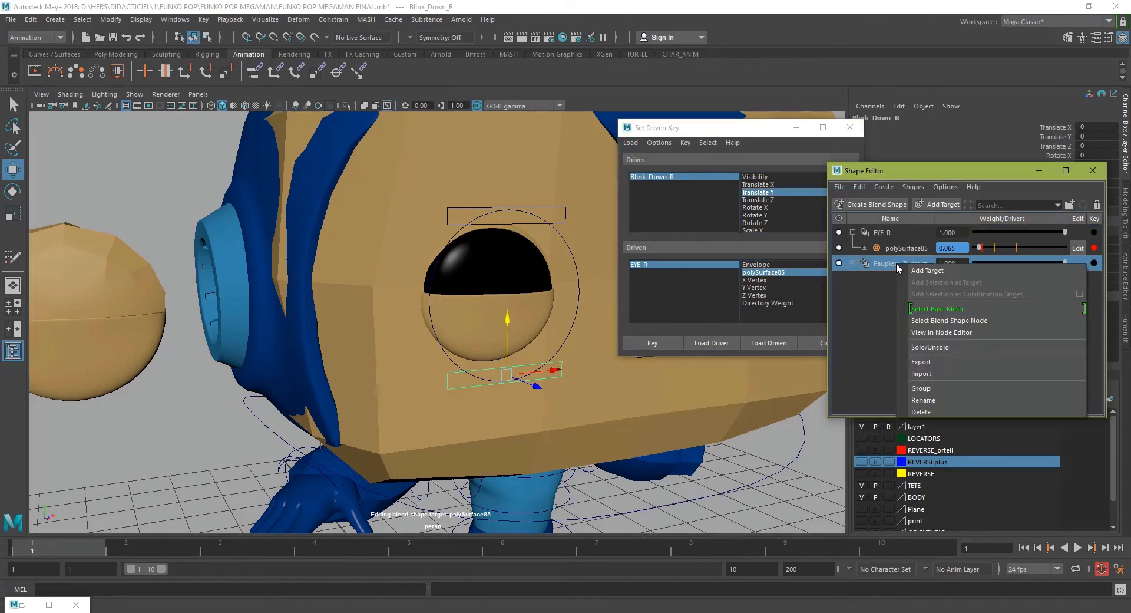
click(942, 322)
click(769, 343)
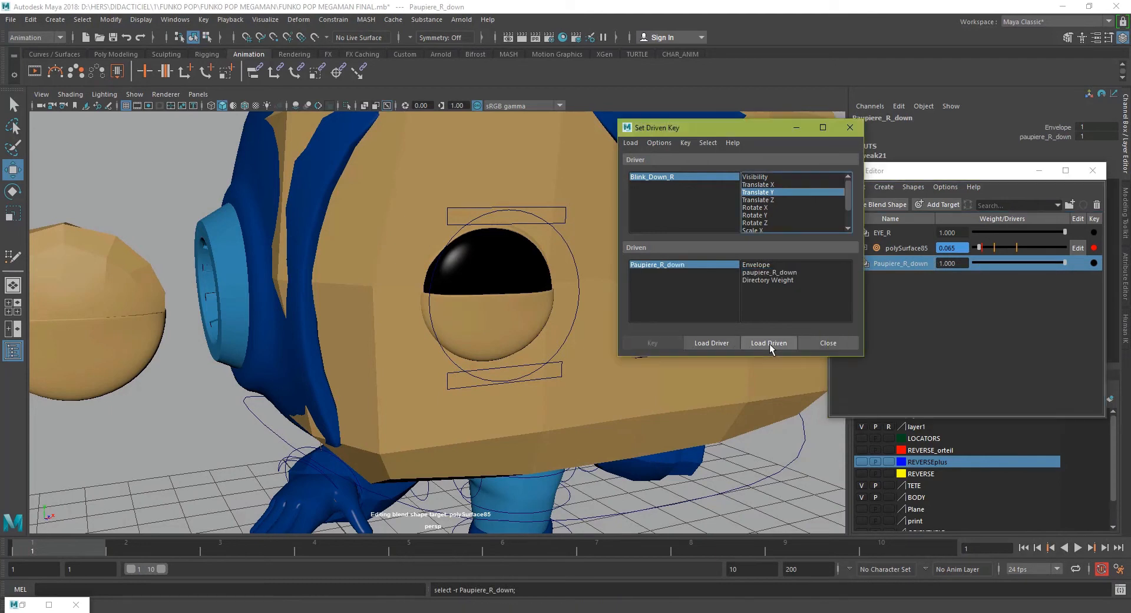
click(779, 272)
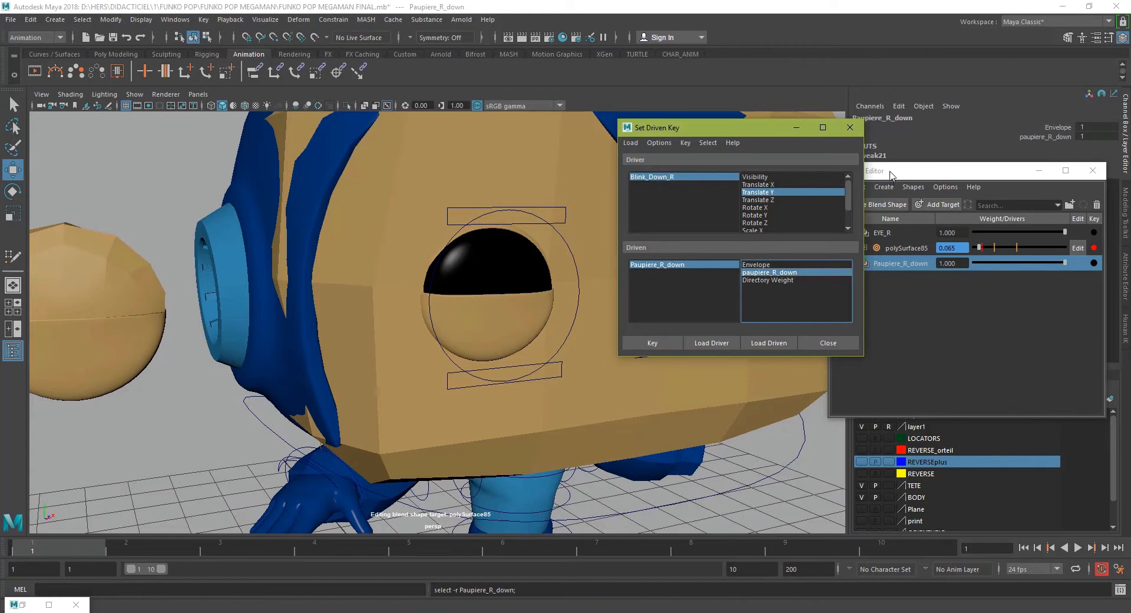
Expand Paupiere_R_down in the Shape Editor, set the paupiere_R_down weight to 0 and key it for the open lower lid.
drag(891, 172, 946, 155)
click(1002, 188)
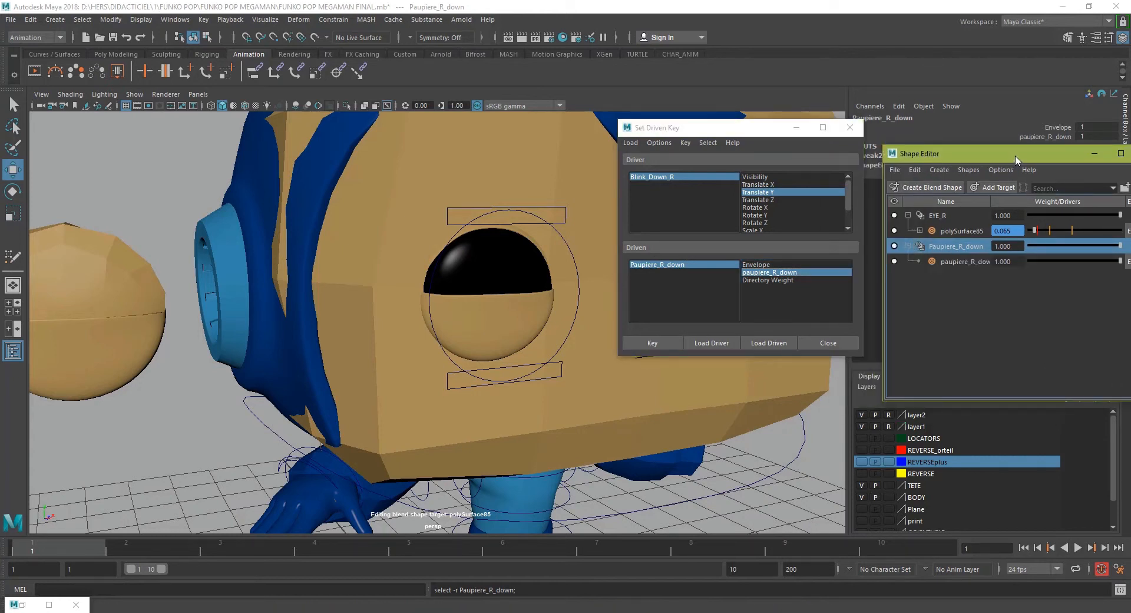
drag(1016, 155, 971, 156)
drag(1070, 263, 984, 267)
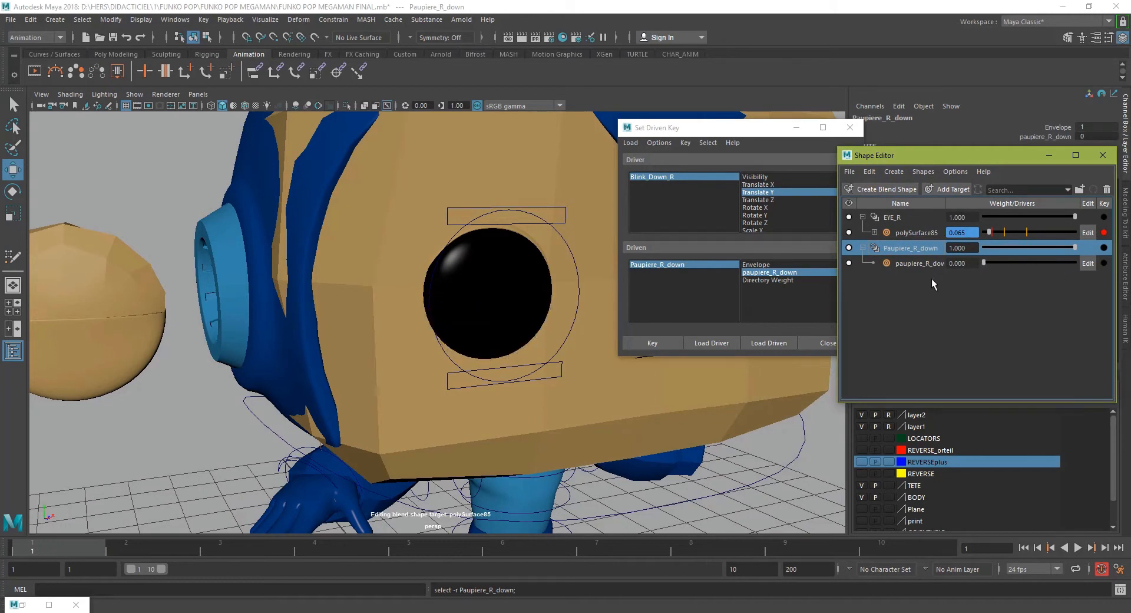
click(653, 343)
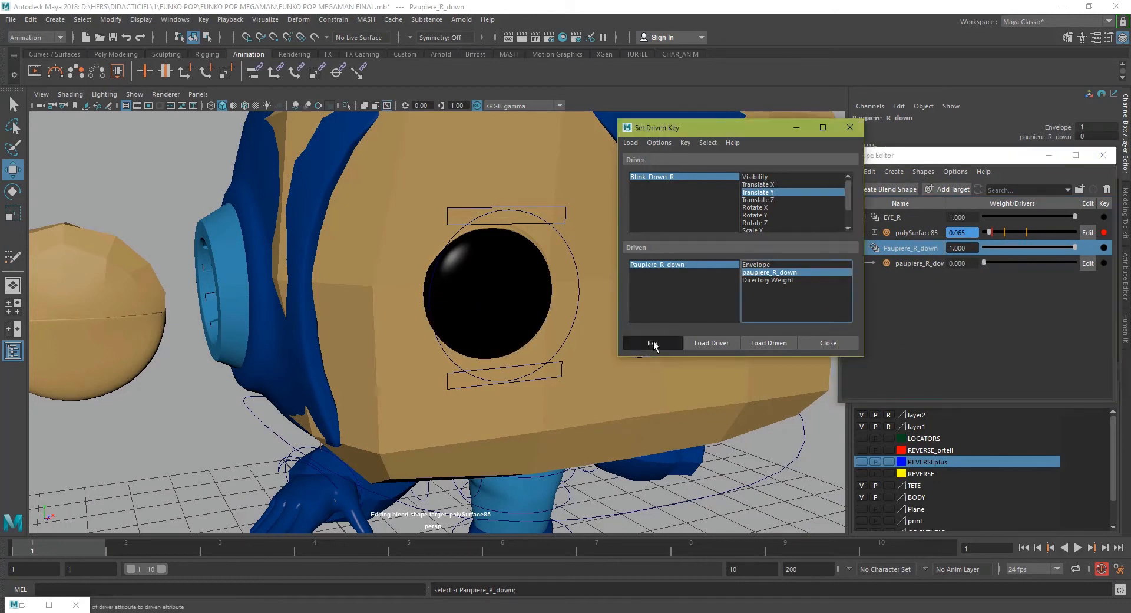
Raise Blink_Down_R to Translate Y 0.59, key paupiere_R_down at weight 1, and return the control to 0 to test the lower lid.
click(508, 372)
drag(511, 335, 511, 228)
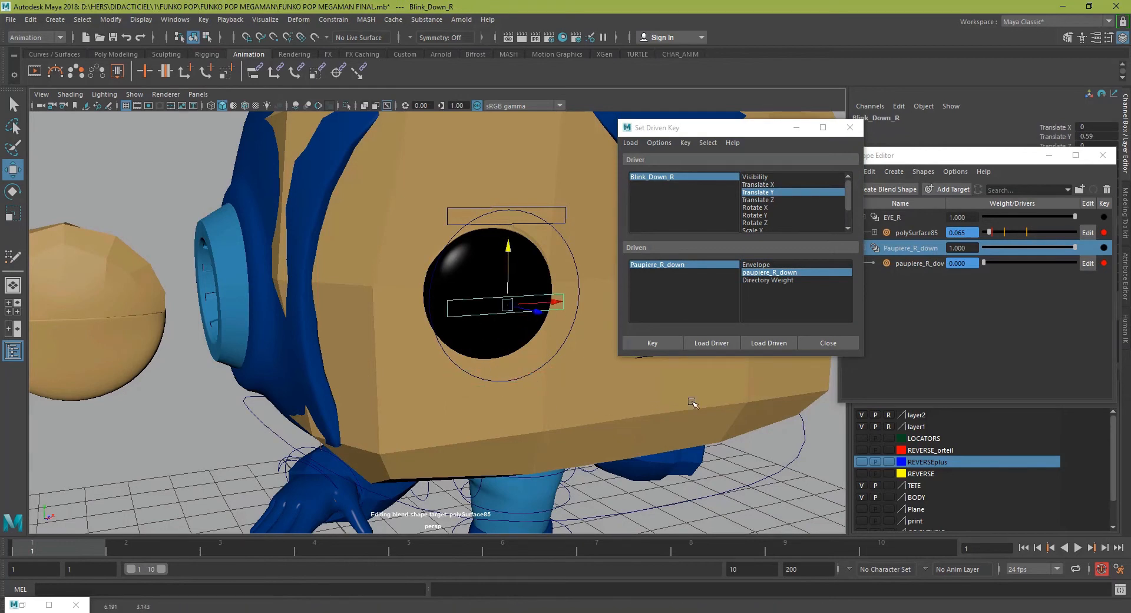
drag(984, 262, 1099, 269)
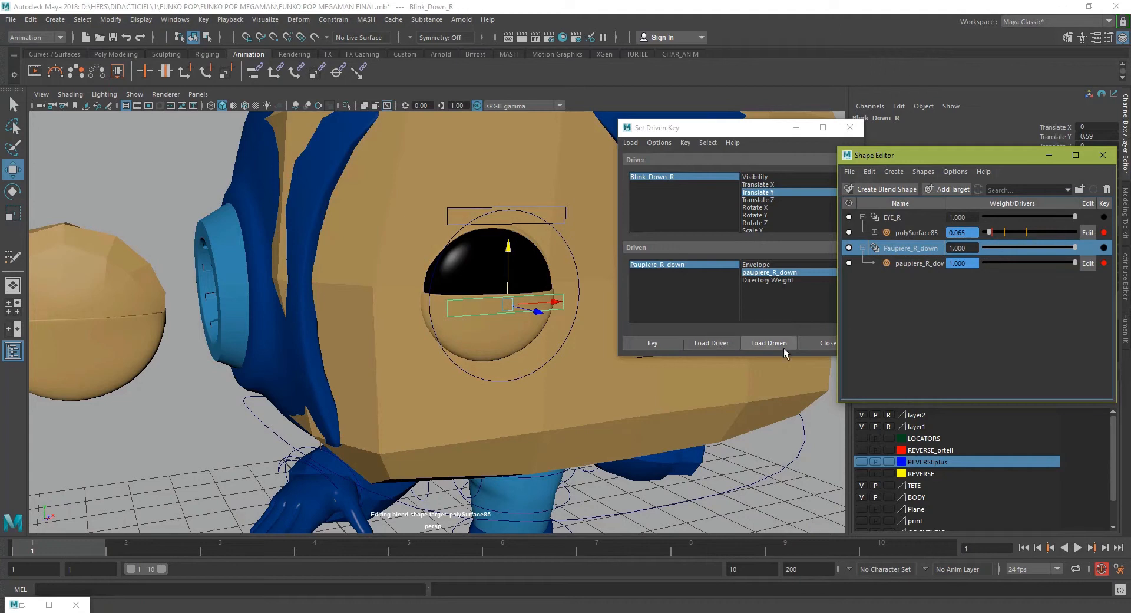
click(653, 343)
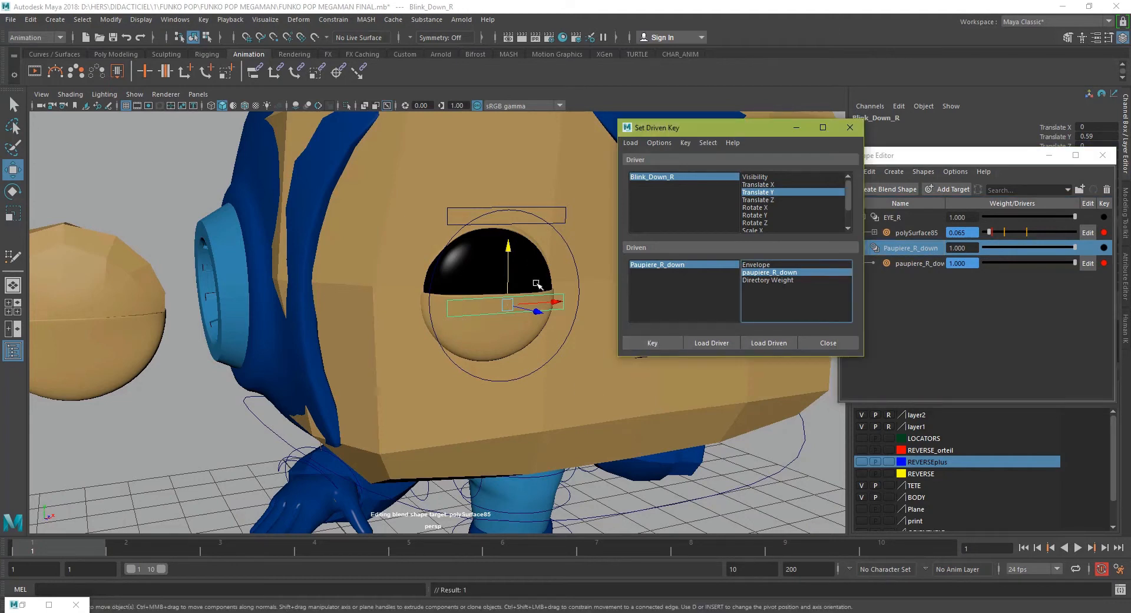
drag(510, 246, 539, 306)
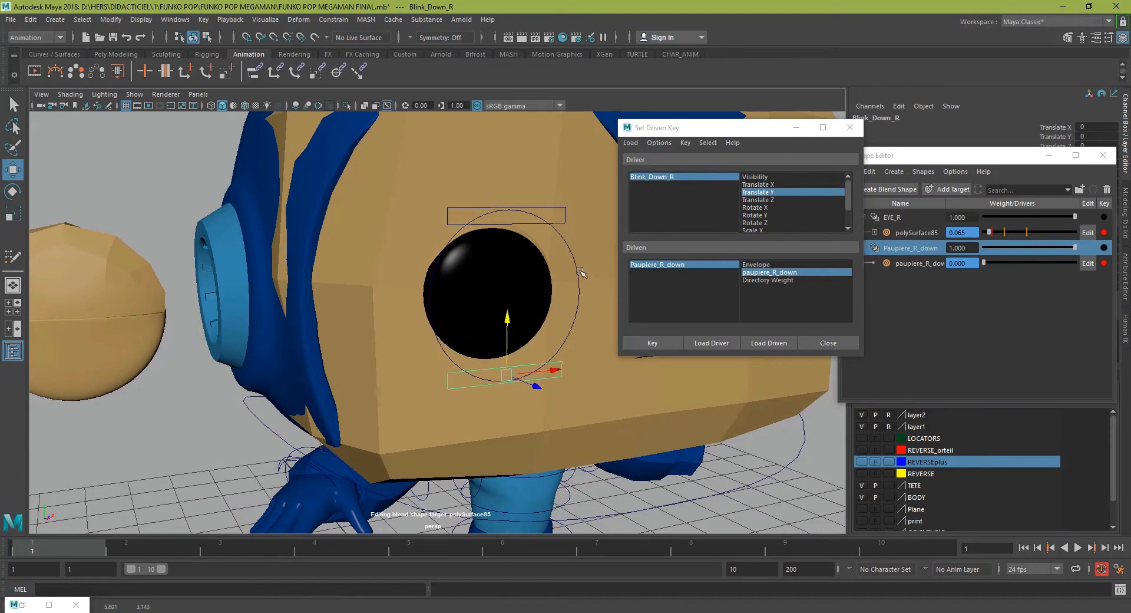
Load the CTRL_BLINK circle between the eyes as the driver with its Translate Y attribute.
alt+drag(585, 276, 380, 294)
click(514, 258)
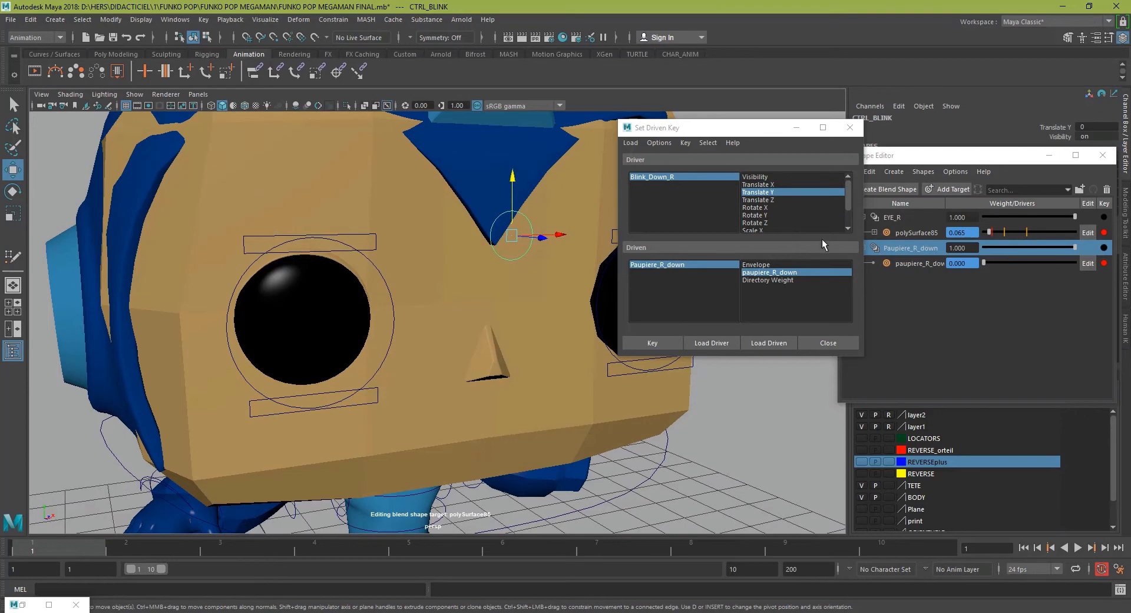
click(716, 344)
click(763, 184)
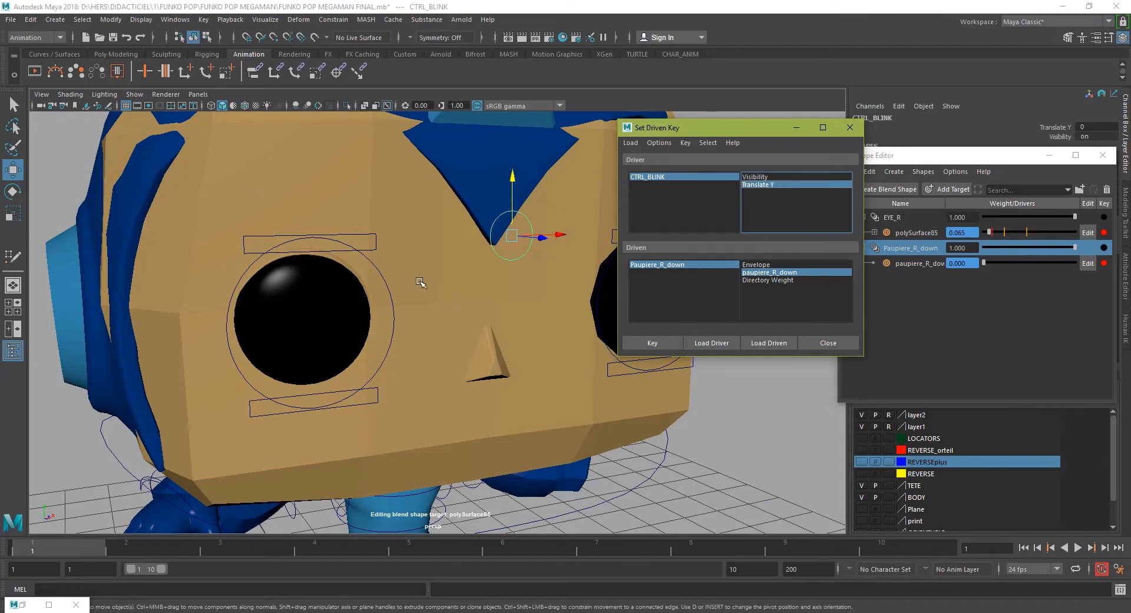
Load the upper and lower right-eye controls, Blink_up_r and Blink_Down_R, as the driven objects and pick Blink_up_r.
click(376, 239)
shift+click(375, 390)
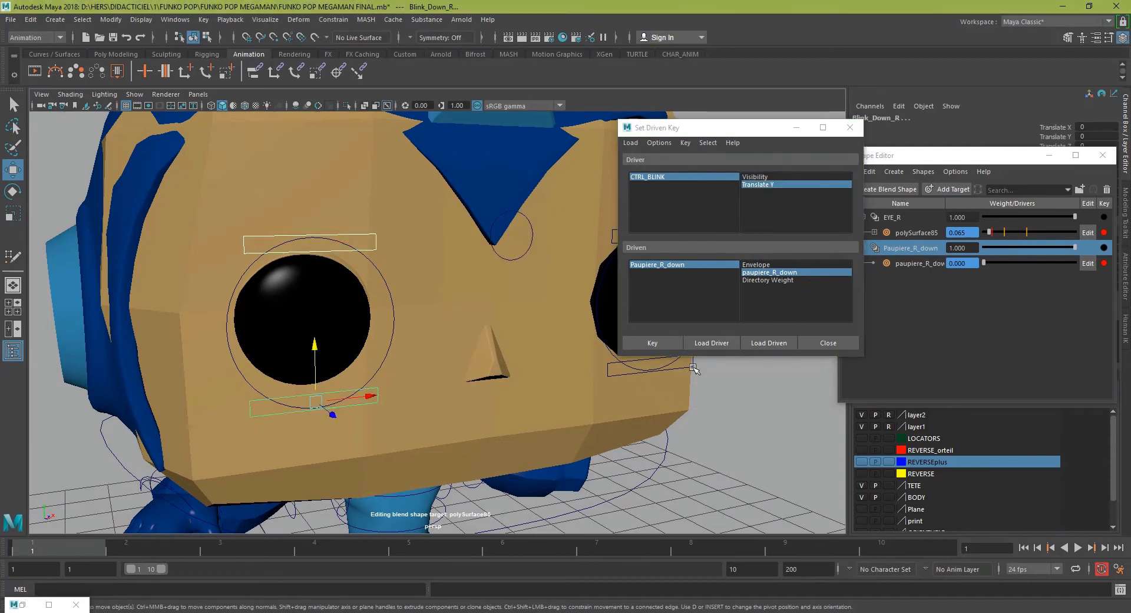
click(769, 343)
click(643, 264)
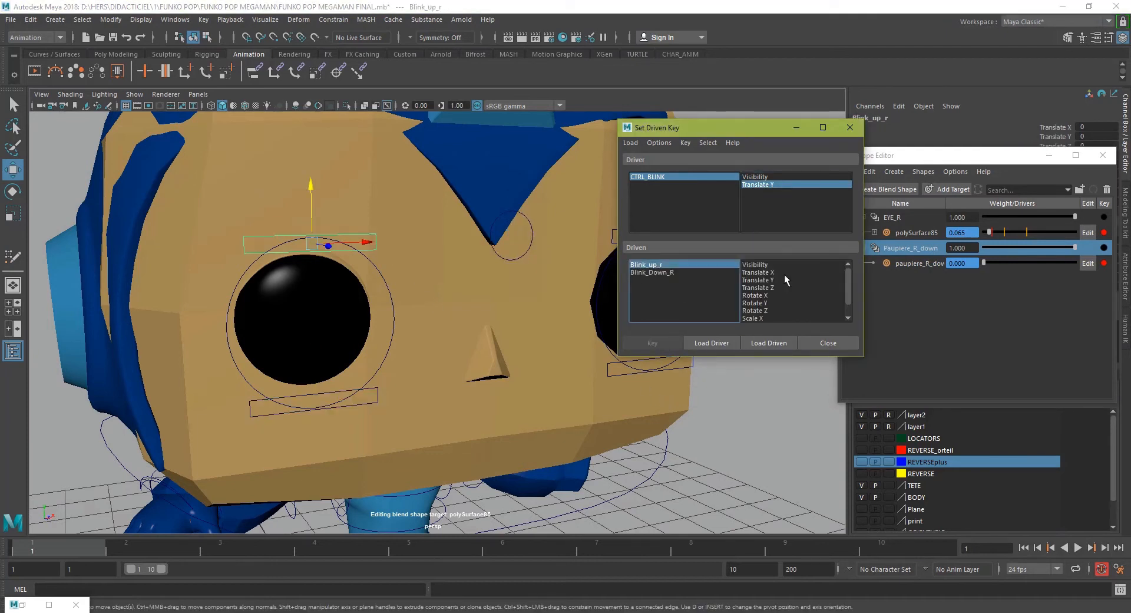
Key the Translate Y of Blink_up_r and Blink_Down_R against CTRL_BLINK in the open-eye position.
click(760, 280)
click(654, 342)
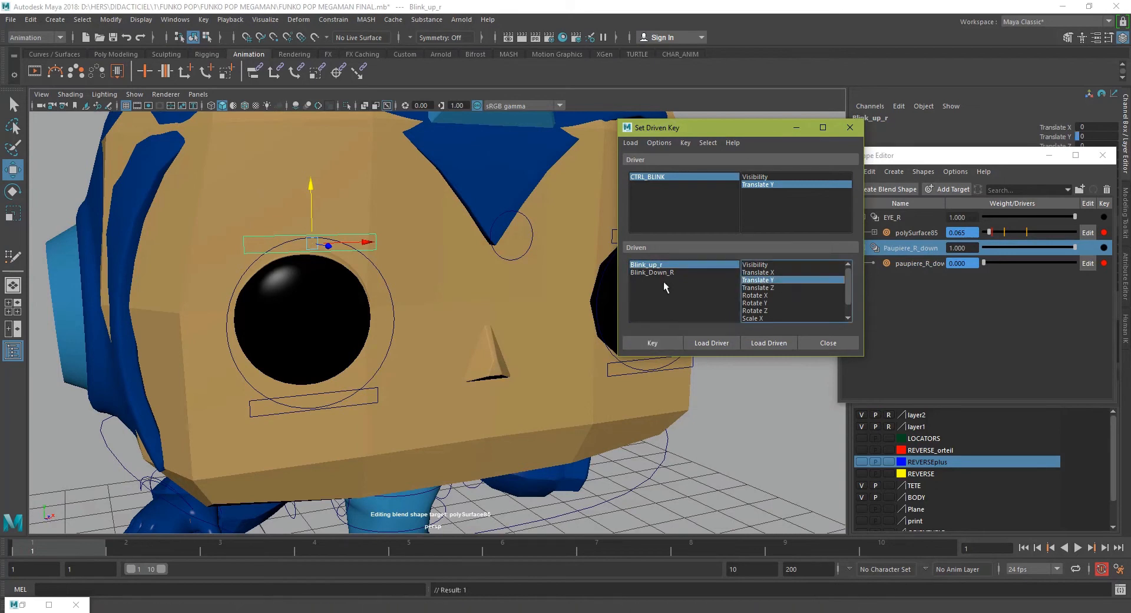
click(663, 273)
click(657, 343)
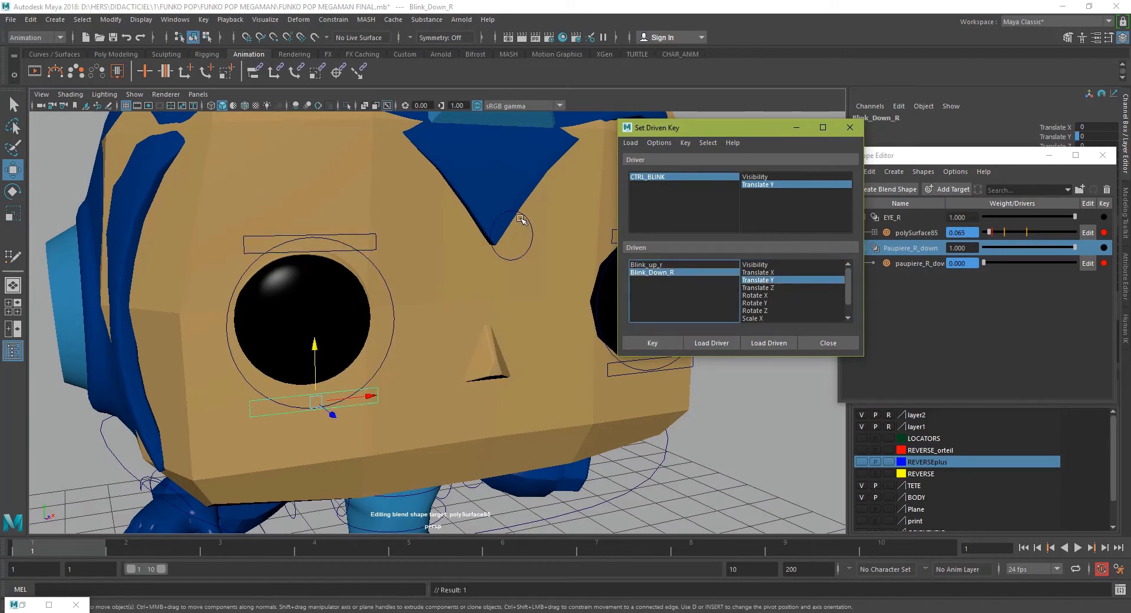
Lower CTRL_BLINK, close both right-eye controls with Blink_Down_R at Translate Y 0.59, and key Blink_up_r's Translate Y.
click(524, 220)
drag(512, 181, 502, 288)
click(649, 265)
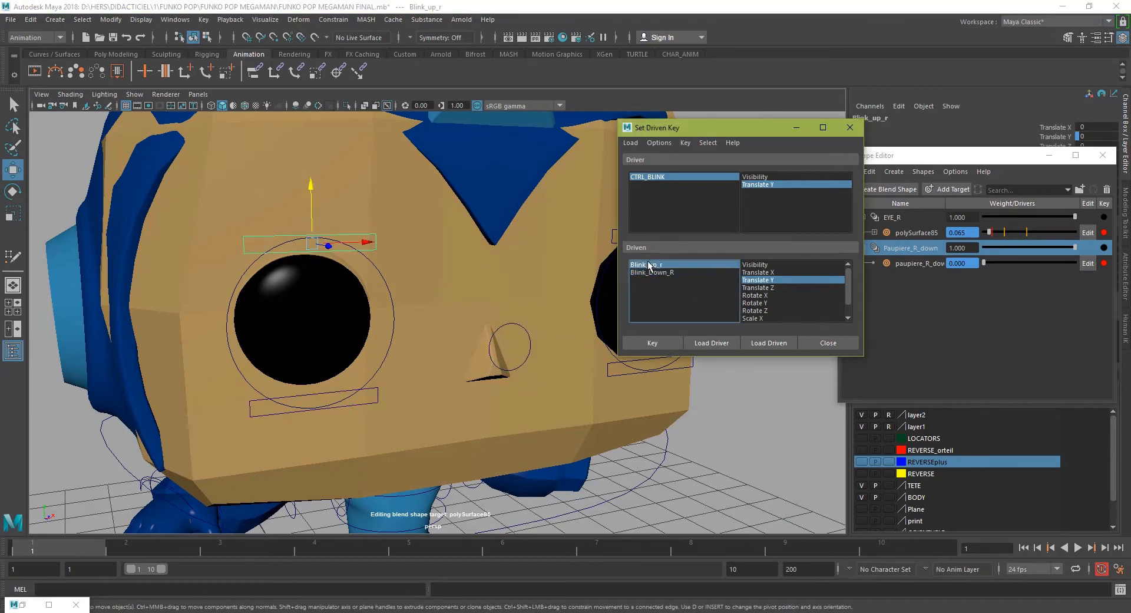
drag(312, 184, 325, 290)
click(370, 386)
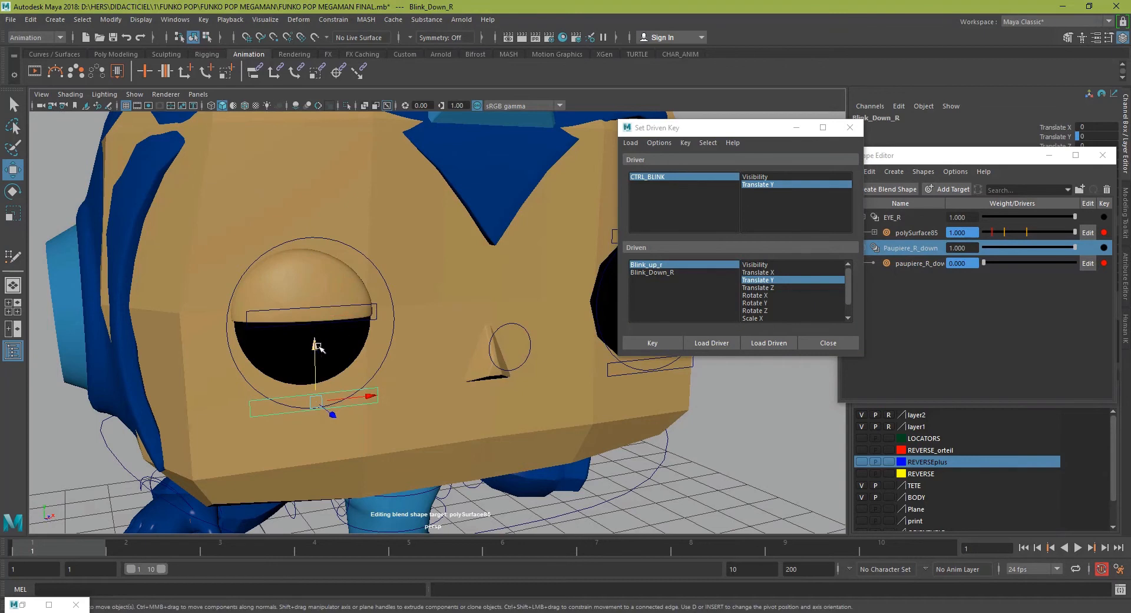
drag(316, 346, 323, 231)
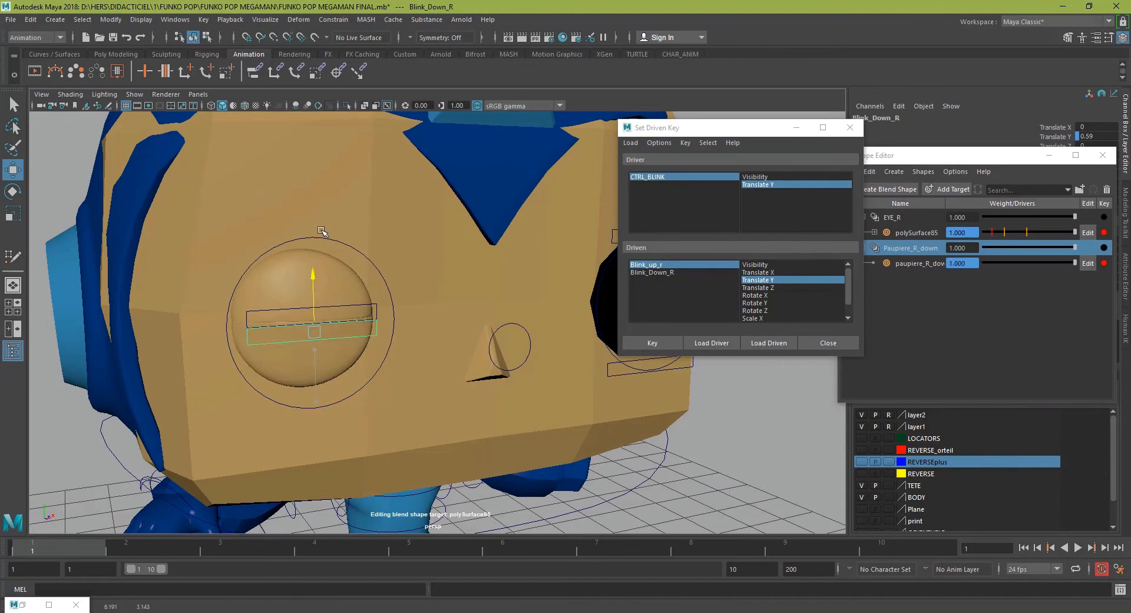
click(646, 341)
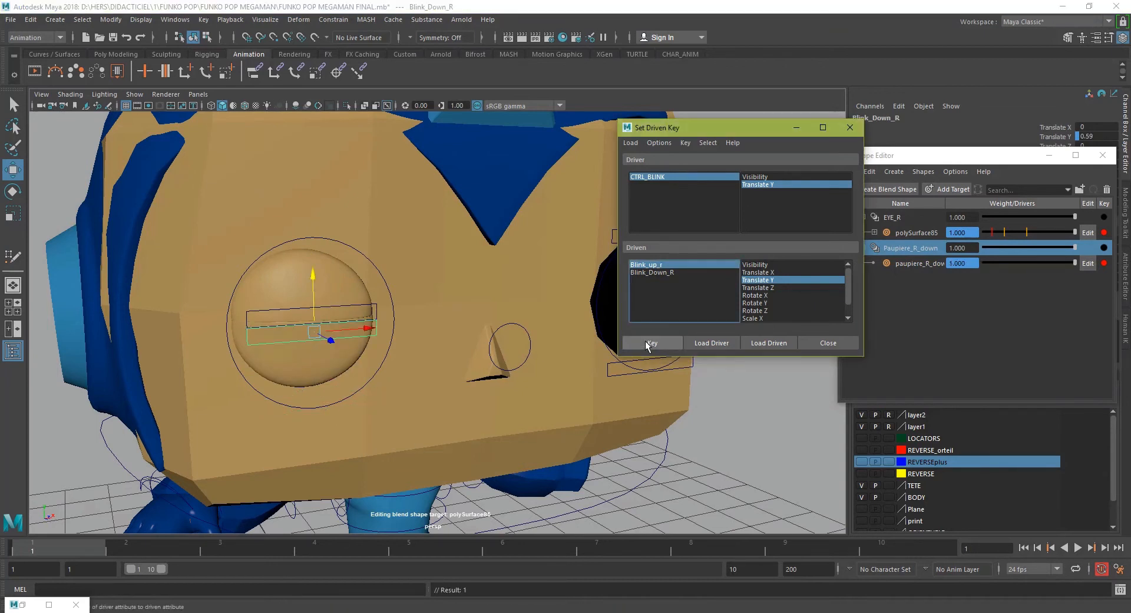
Raise CTRL_BLINK back to its open position and key Blink_Down_R's Translate Y at 0.
click(505, 325)
drag(511, 309, 512, 198)
click(348, 393)
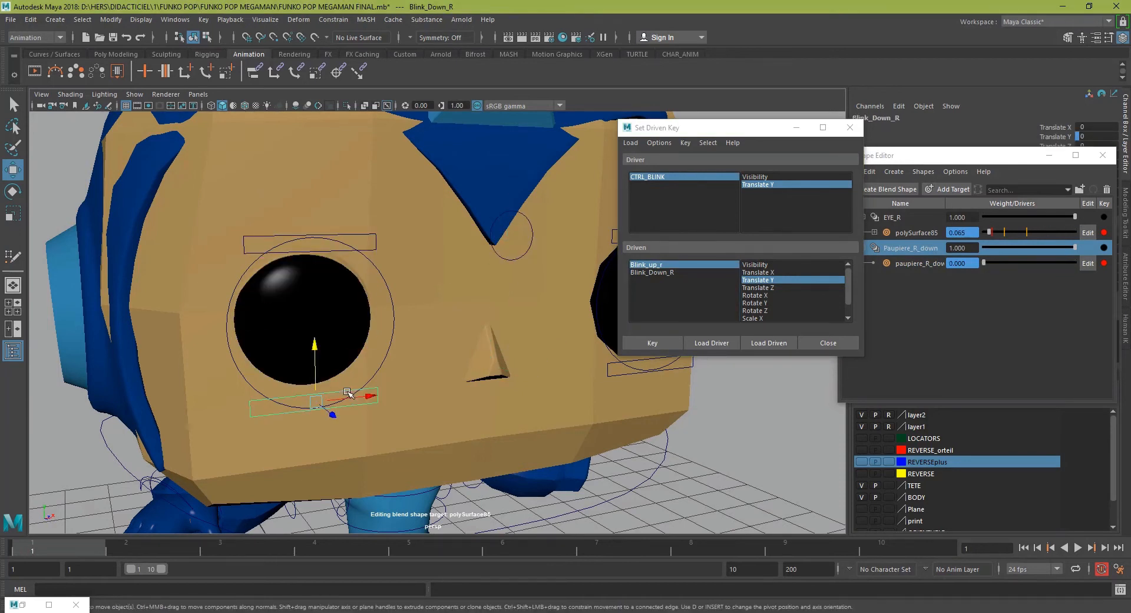
click(662, 272)
click(677, 343)
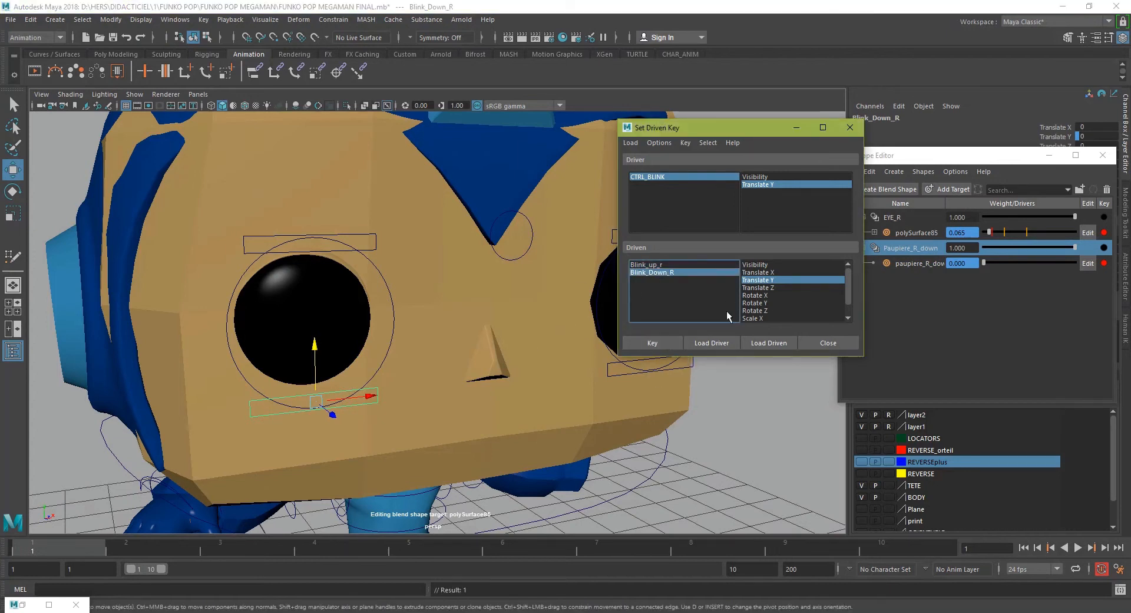
Lower CTRL_BLINK again, raise Blink_Down_R to Translate Y 0.59, and key it for the closed eye.
click(506, 255)
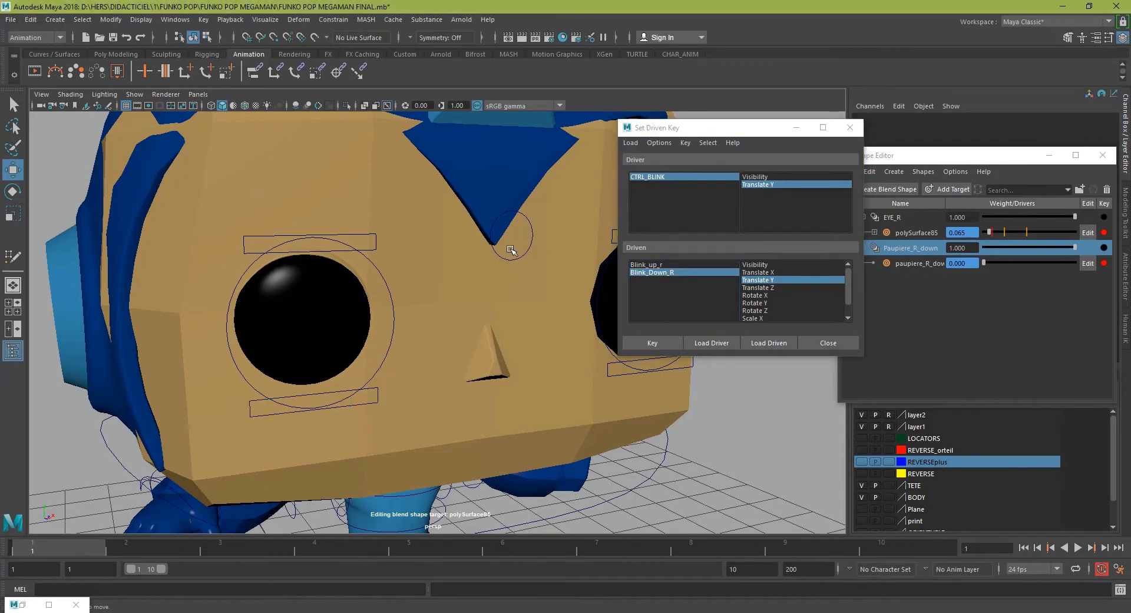
click(511, 258)
drag(513, 190, 422, 389)
click(378, 387)
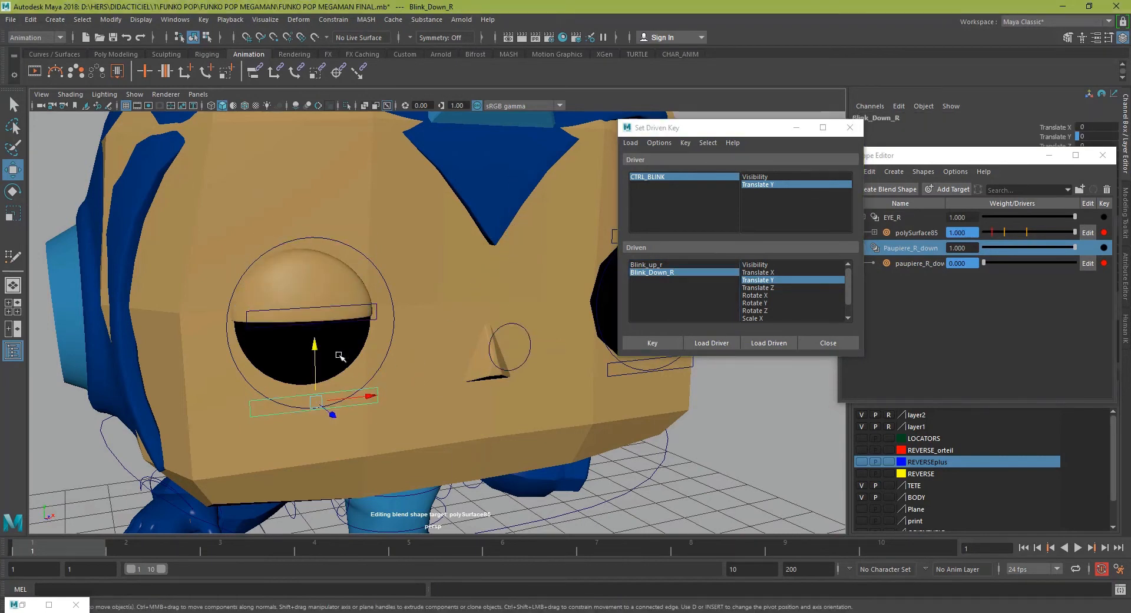
drag(317, 359, 318, 291)
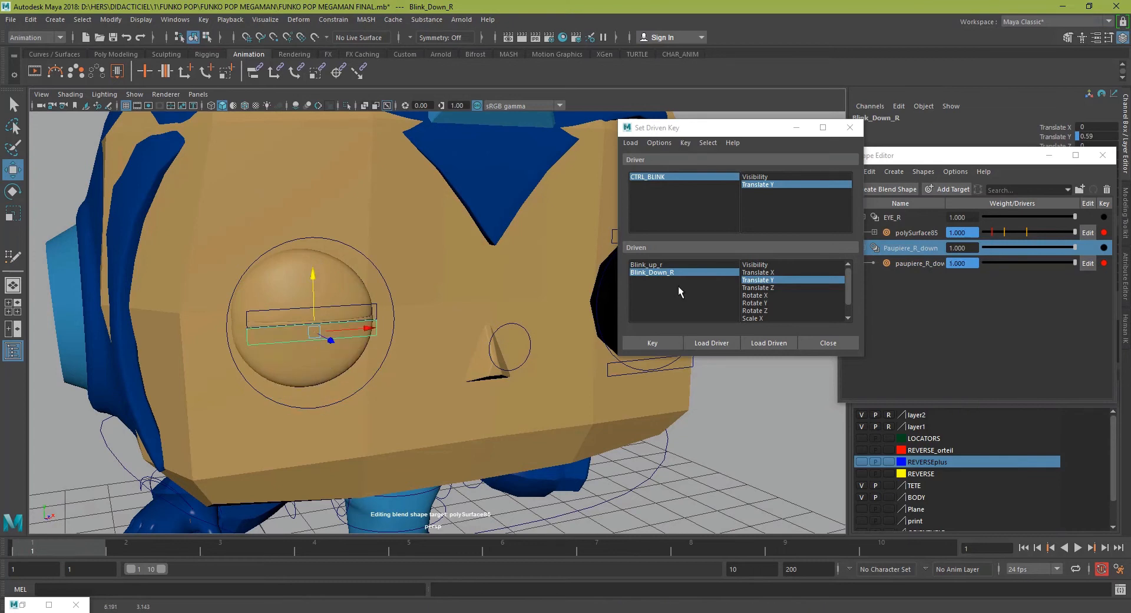
click(653, 343)
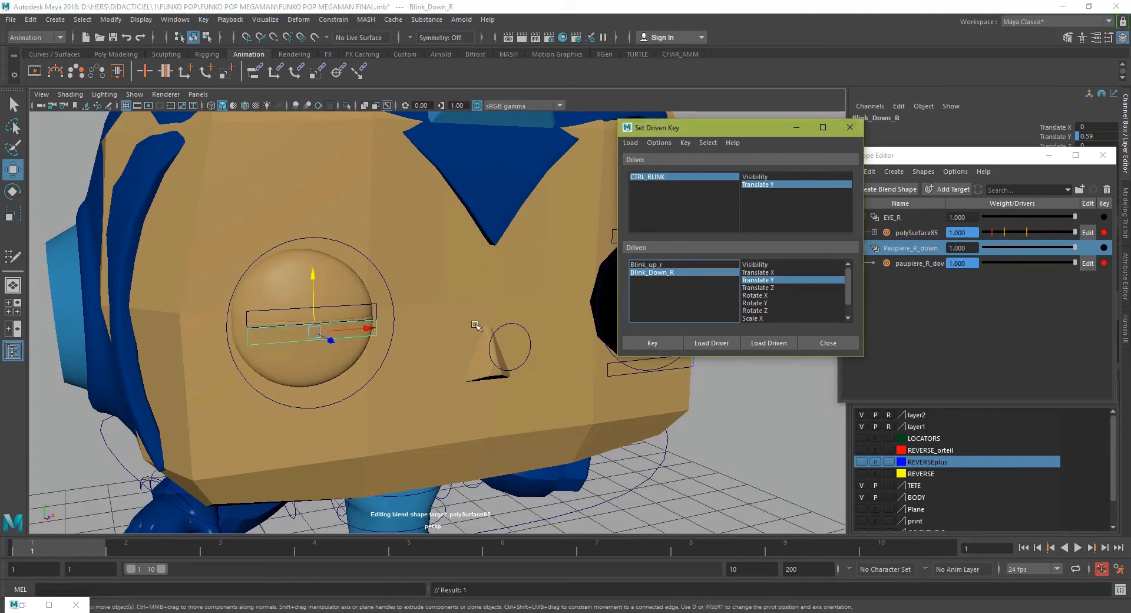
Move CTRL_BLINK back up to test the combined blink of the right eye's upper and lower lids.
click(511, 325)
drag(513, 318, 560, 248)
alt+middle_drag(547, 387, 513, 402)
scroll(513, 402, down, 3)
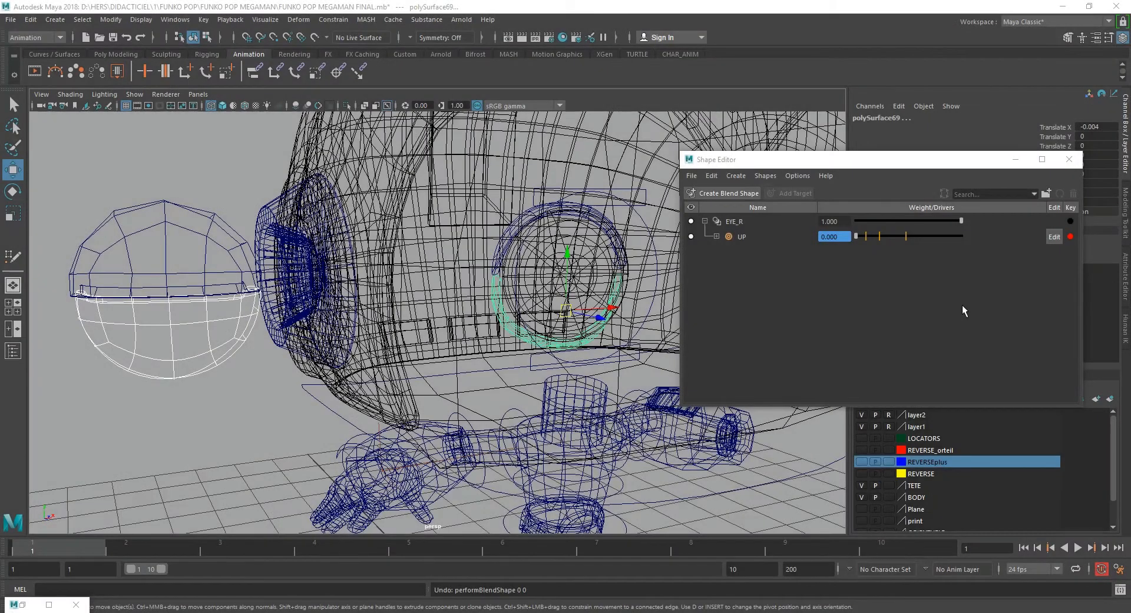
drag(790, 162, 795, 145)
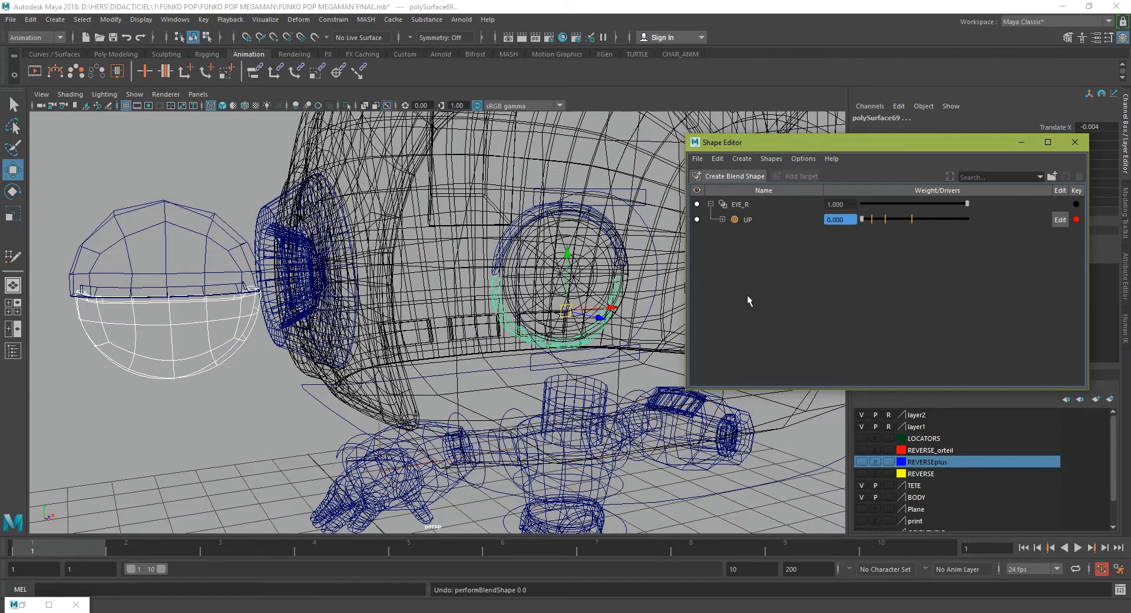
click(730, 204)
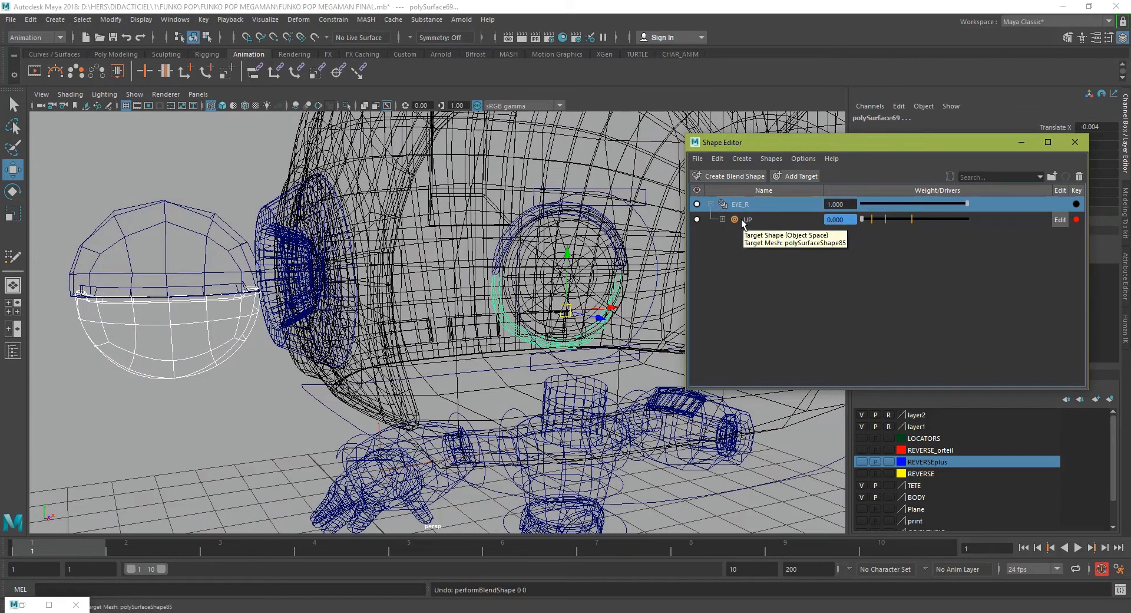
click(744, 220)
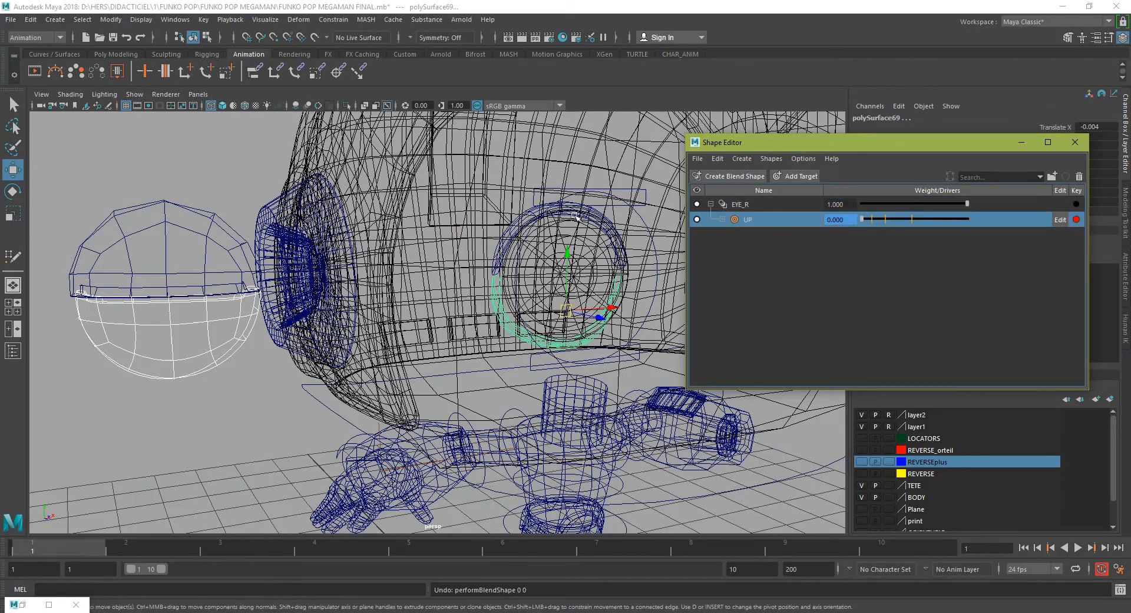
drag(875, 219, 773, 238)
click(726, 296)
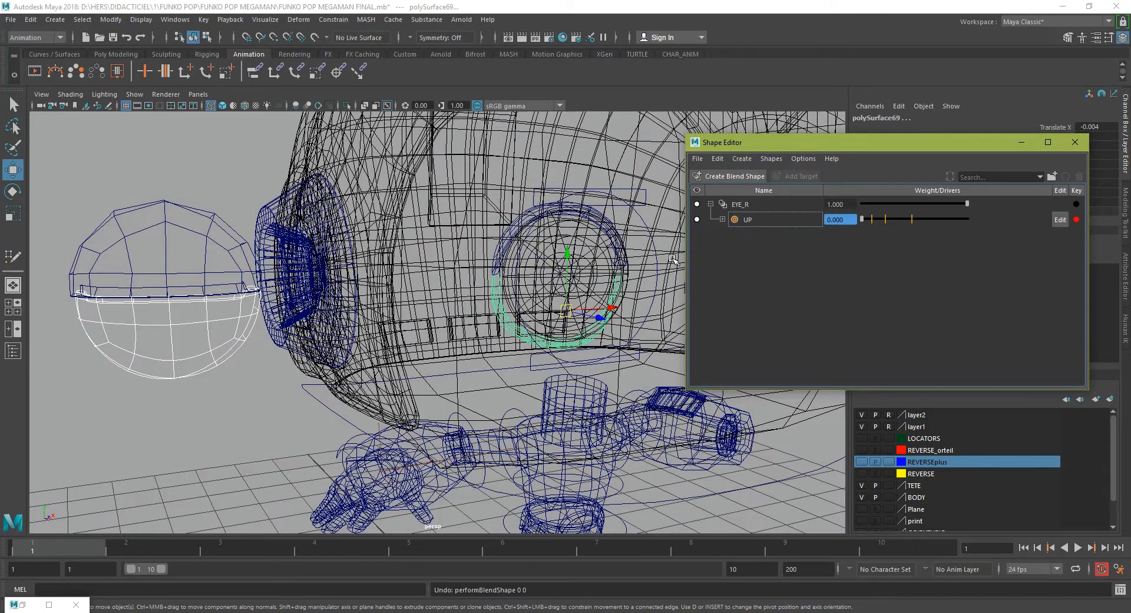
Create a blend shape on the lower lid from paupiere_R_down and group it with the EYE_R blend shape.
click(729, 176)
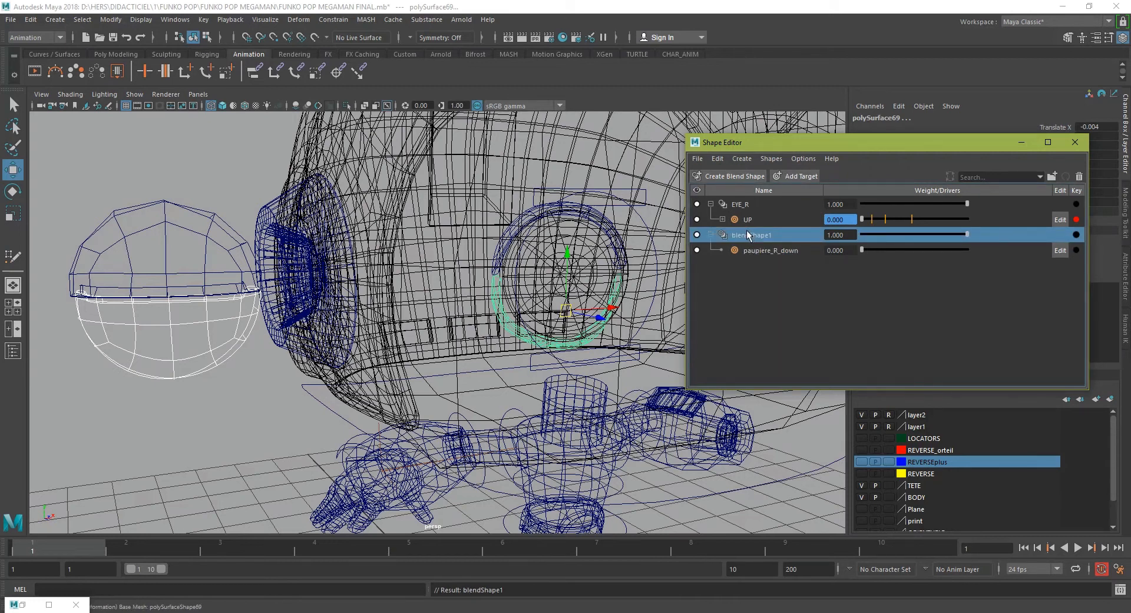
drag(746, 234, 747, 205)
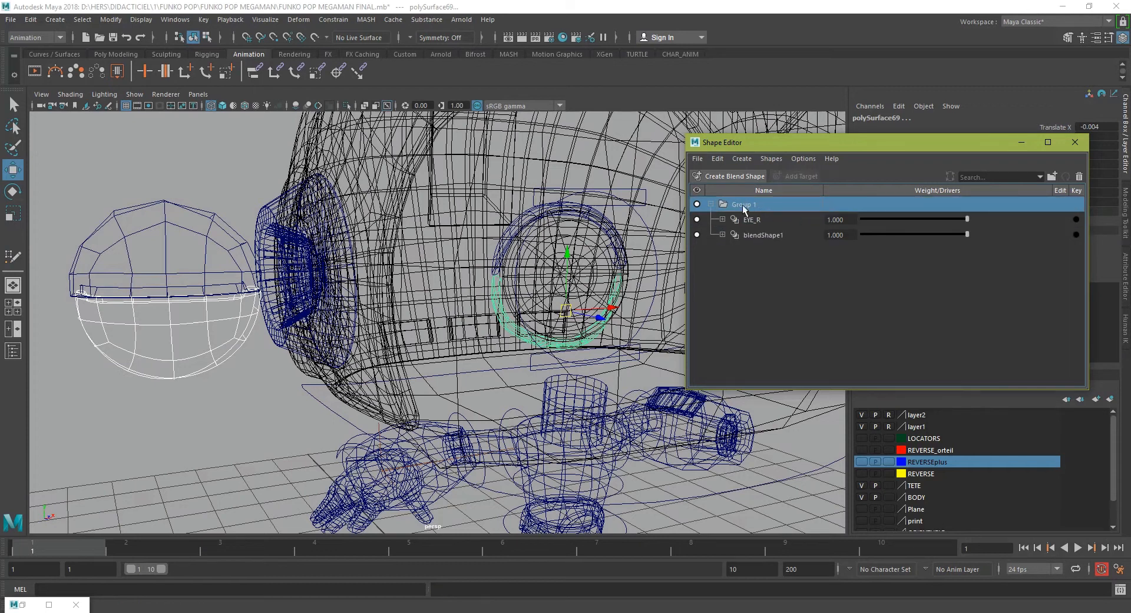
Rename the EYE_R blend shape node inside the group as UP.
click(753, 219)
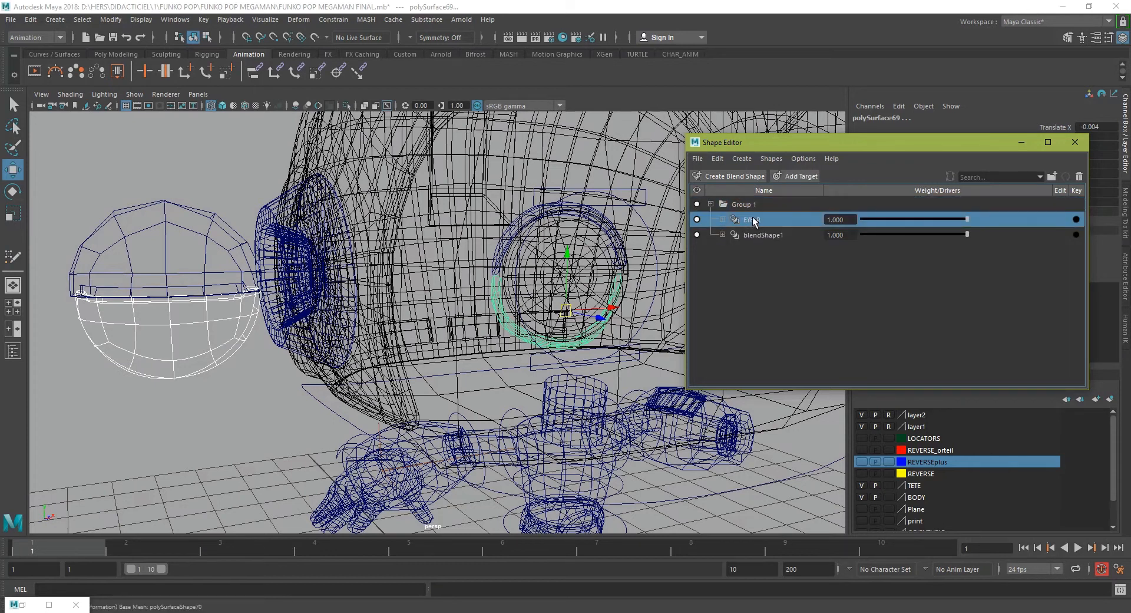
right_click(753, 220)
click(790, 353)
text(UP)
key(Return)
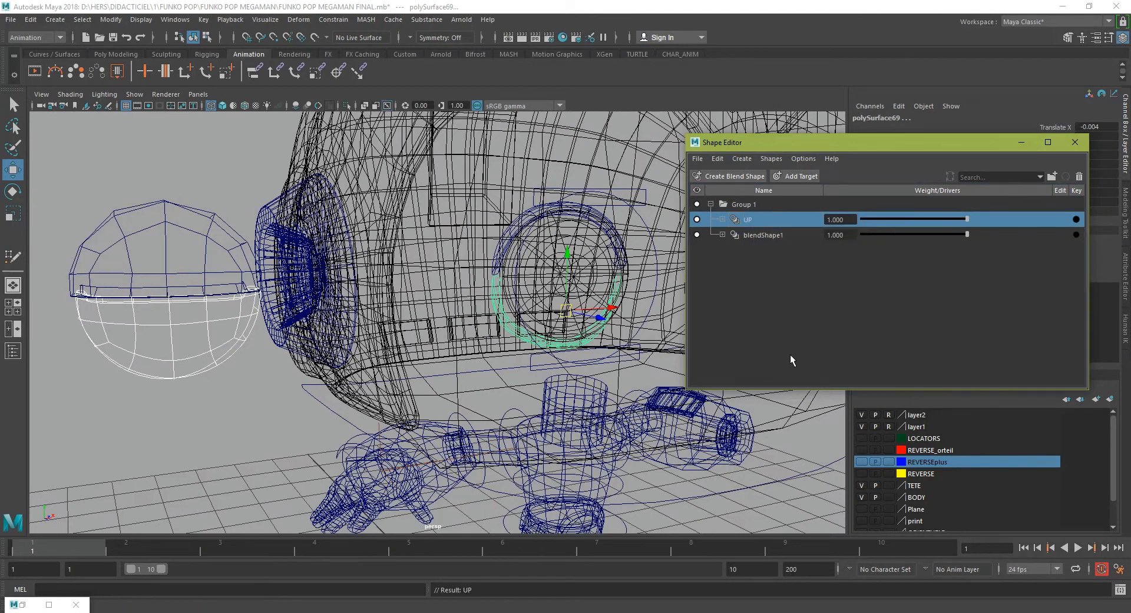
Rename the blendShape1 node inside the group as DOWN.
right_click(772, 237)
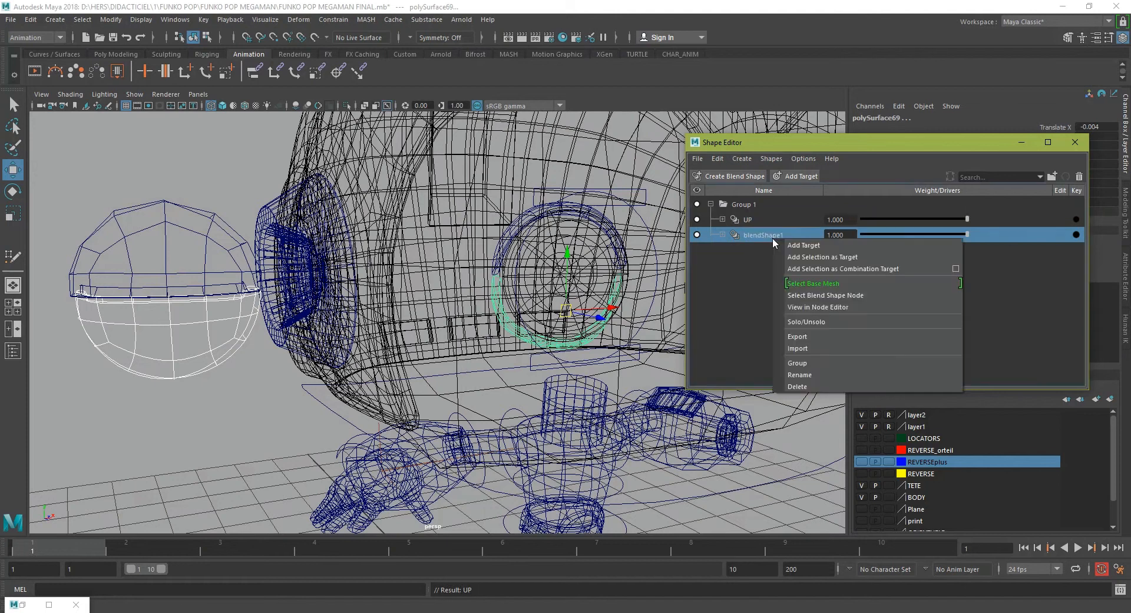
click(825, 373)
text(DOWN)
key(Return)
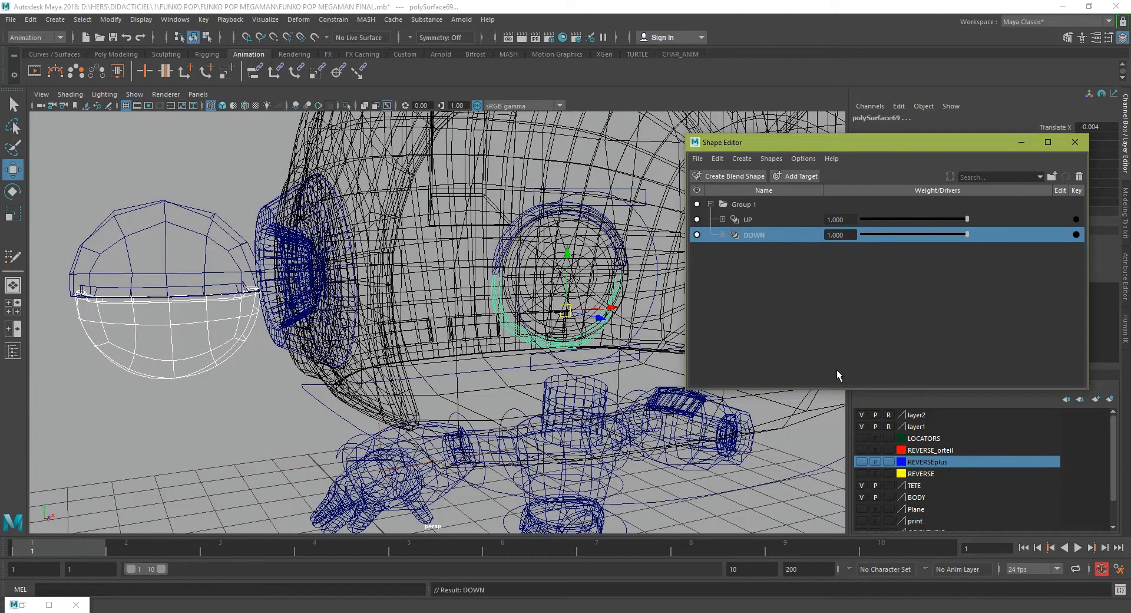
Rename the group holding the UP and DOWN blend shapes as EYE_R.
click(752, 205)
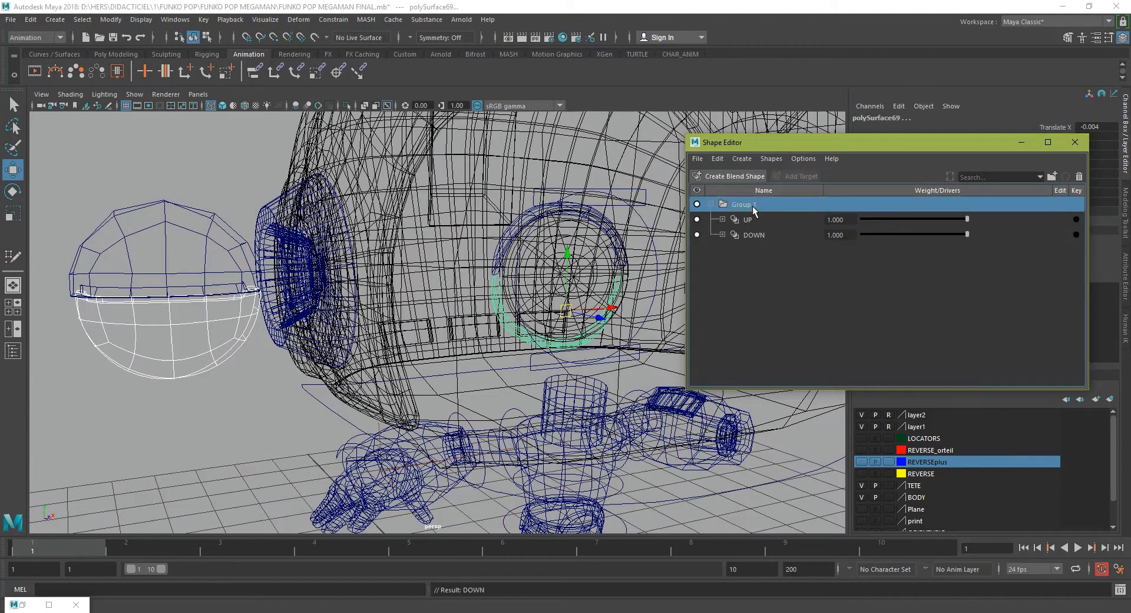
right_click(752, 207)
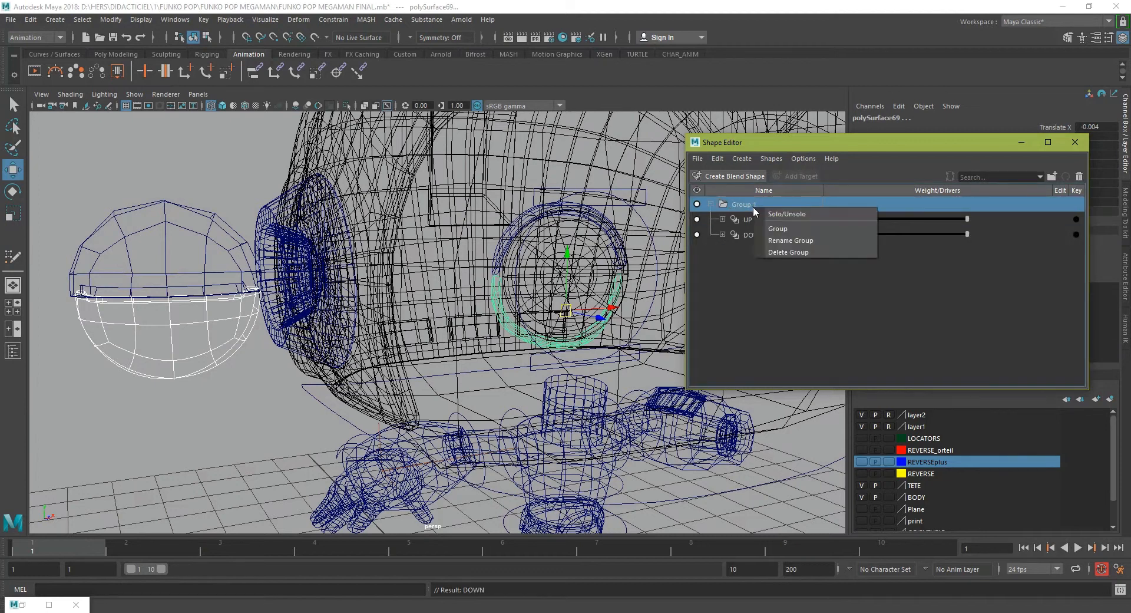
click(798, 241)
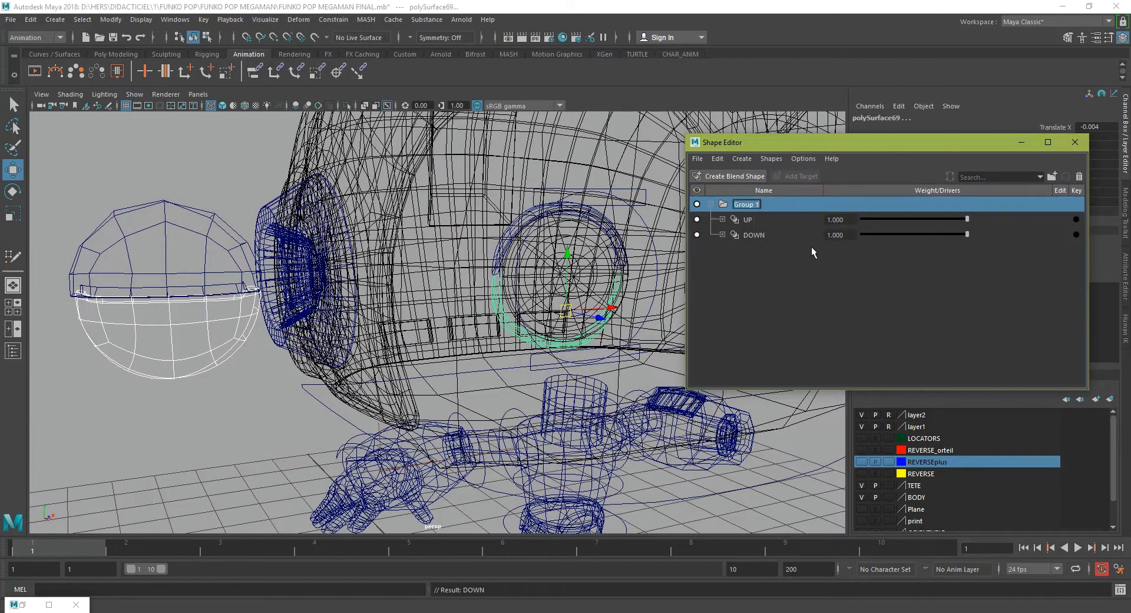
text(EYE_R)
key(Return)
Expand the UP blend shape node and rename its target as UP_blend.
click(723, 220)
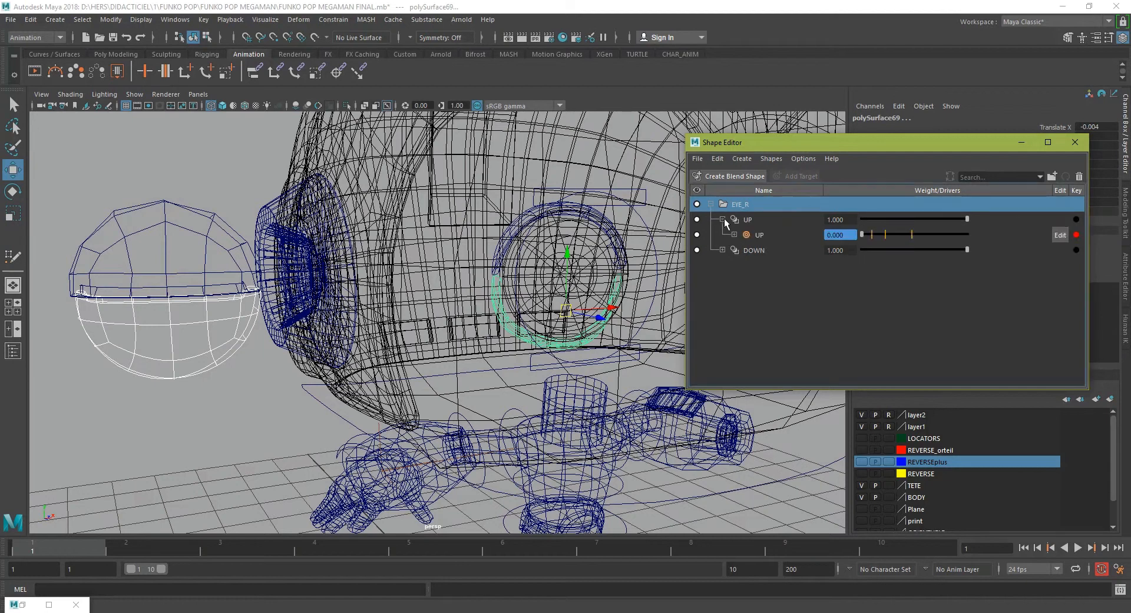
click(760, 234)
right_click(765, 235)
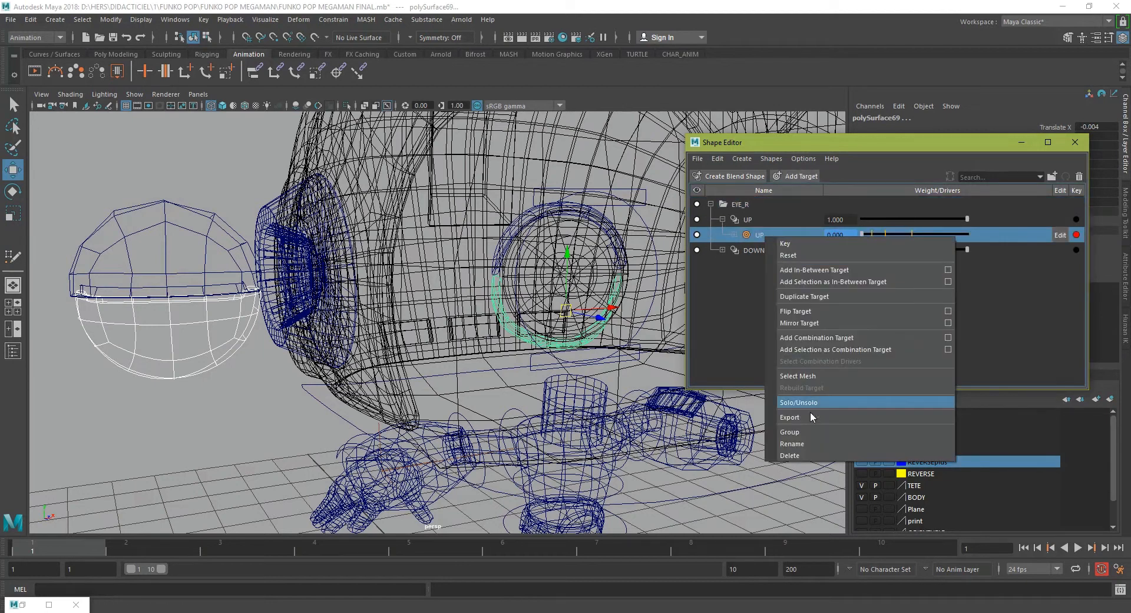
click(812, 443)
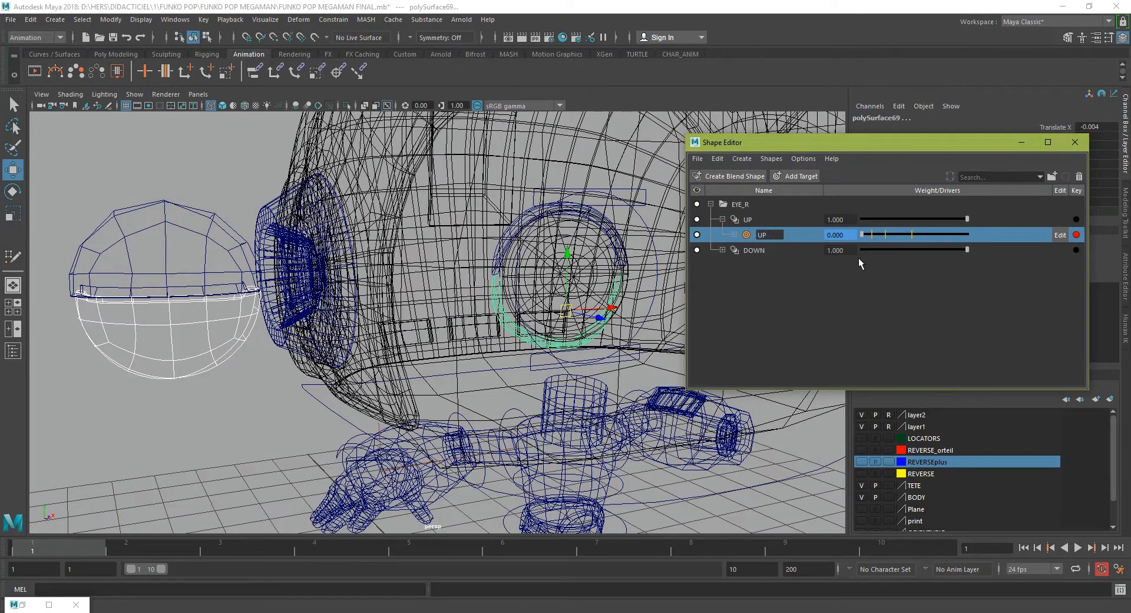
text(_blend)
key(Return)
Expand the DOWN blend shape node and rename its paupiere_R_down target as DOWN_blend.
click(721, 250)
click(776, 268)
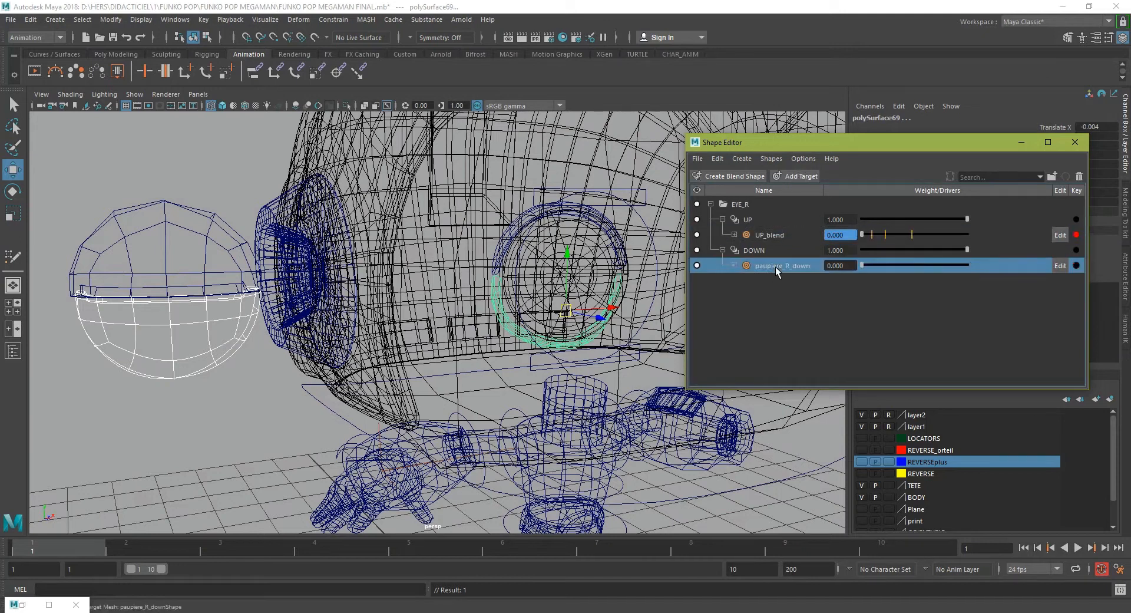
right_click(776, 266)
click(829, 475)
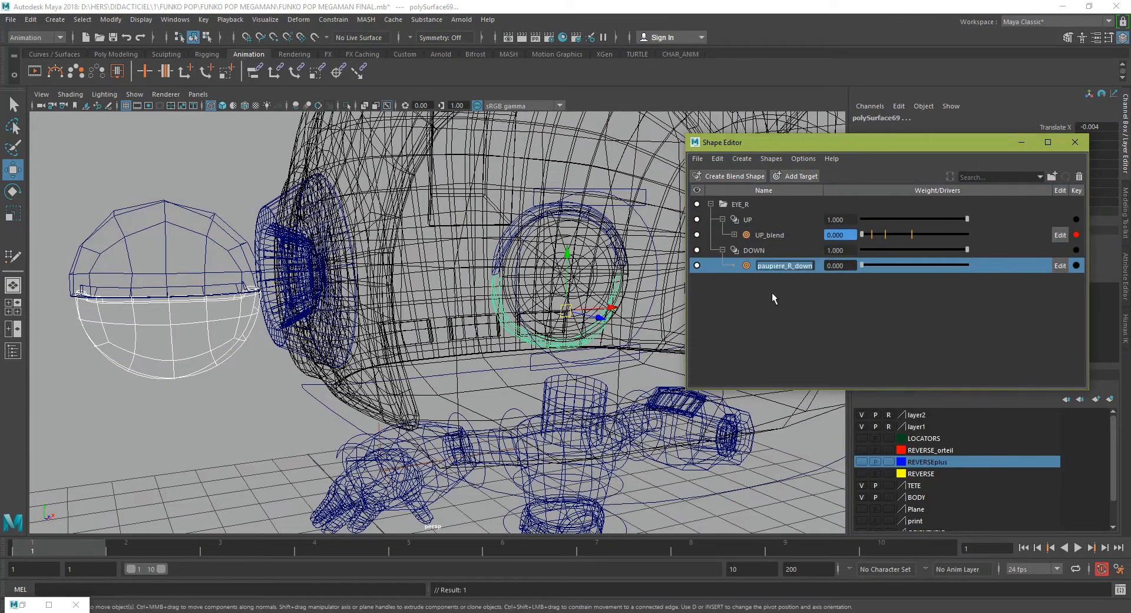
text(DOWN_blend)
key(Return)
click(740, 204)
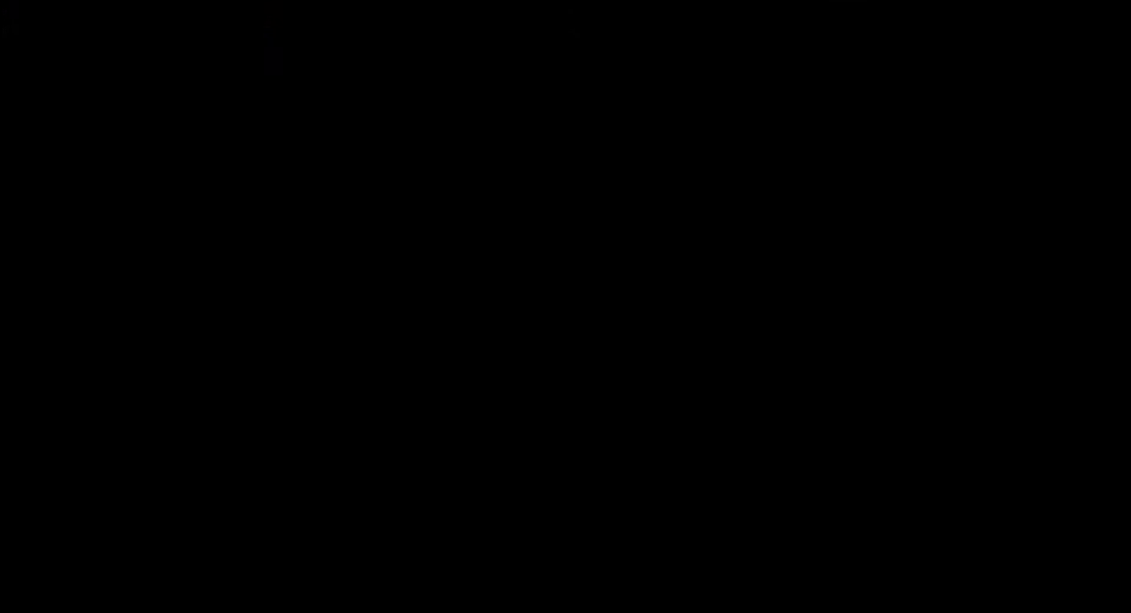